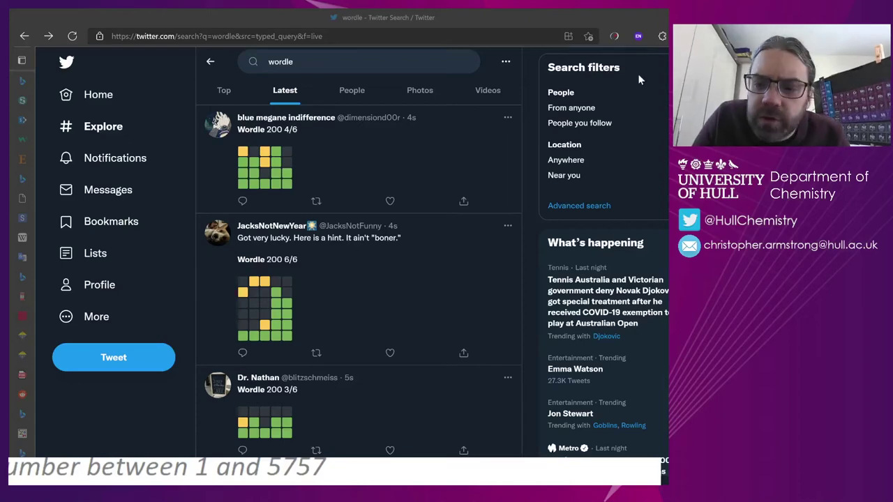
Look through the latest Wordle posts in the Twitter search results.
scroll(379, 196, down, 3)
scroll(379, 196, down, 5)
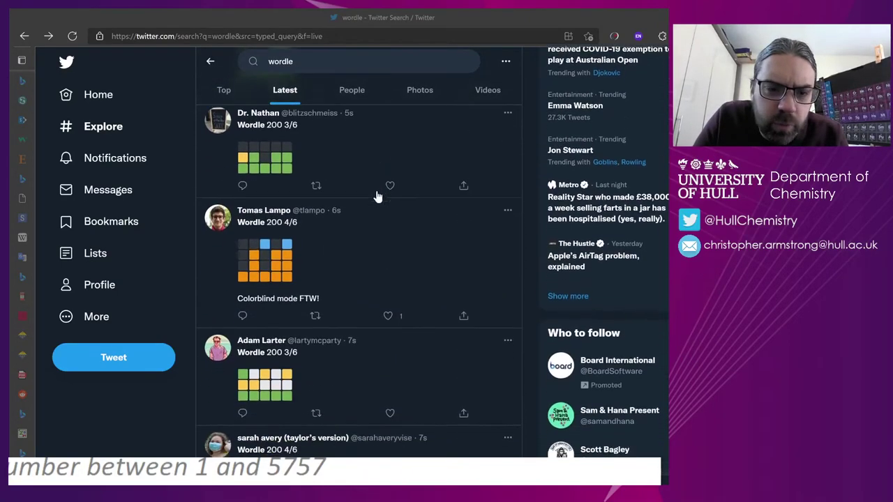
scroll(382, 193, down, 7)
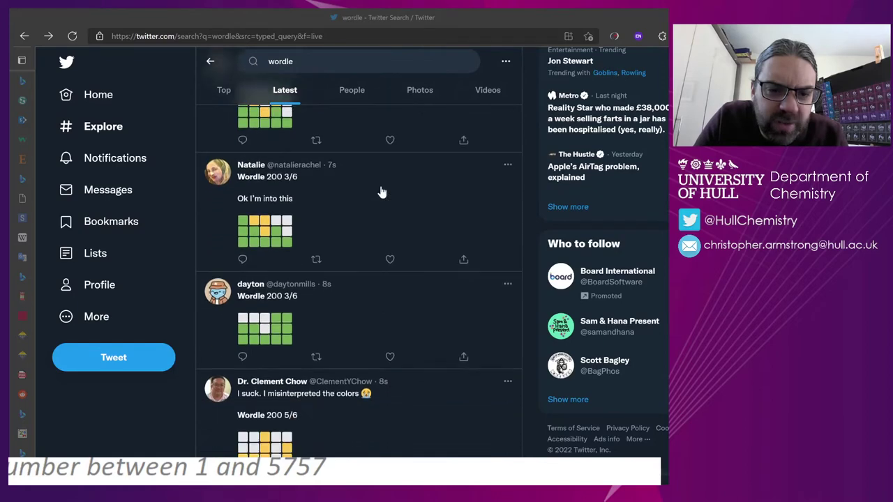
scroll(382, 193, down, 5)
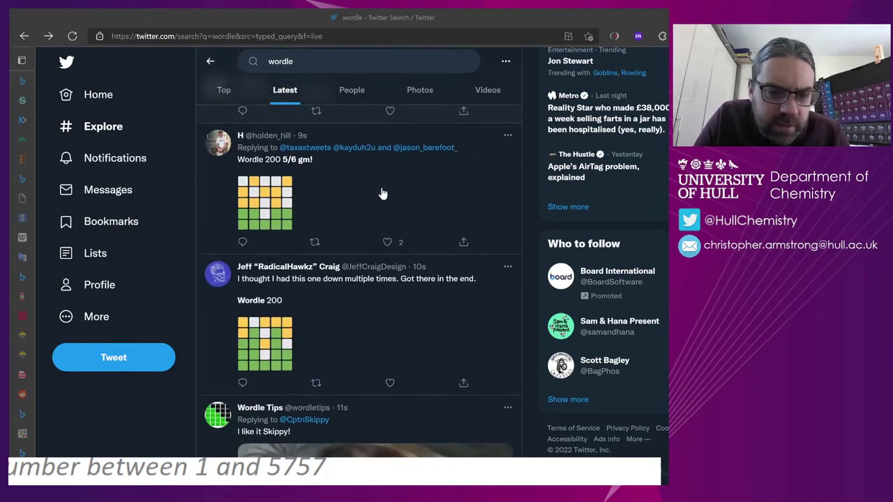
scroll(383, 193, down, 3)
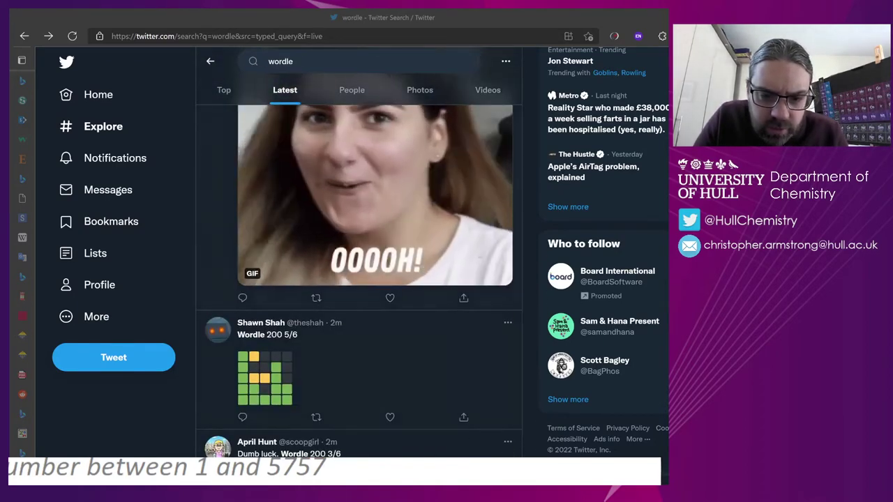
Switch to the Wordle spreadsheet in Excel and enter "hotel" as the first guess.
key(alt+Tab)
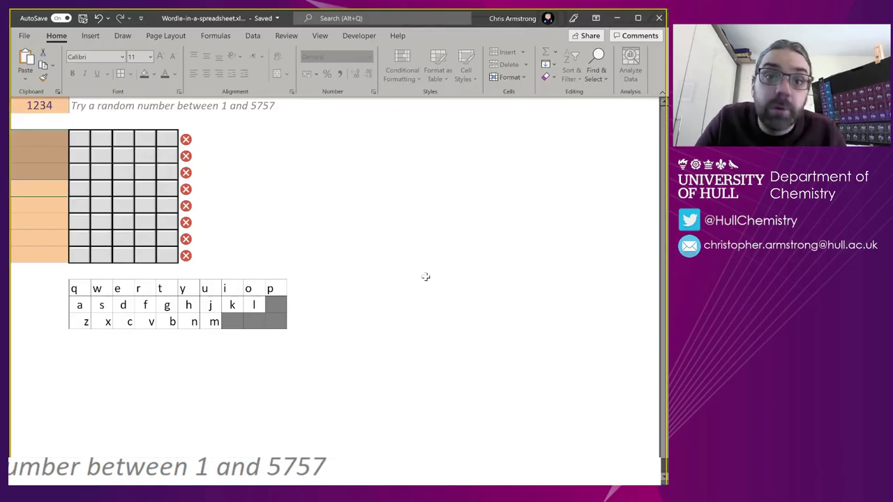
click(58, 137)
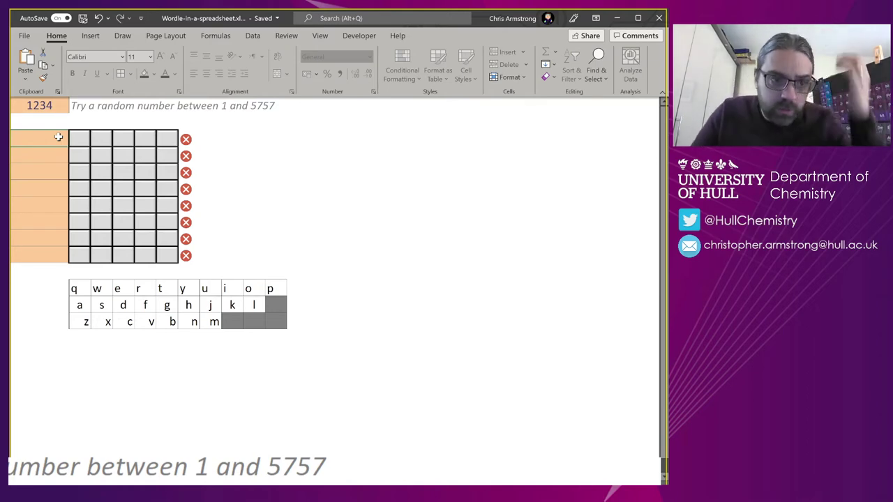
click(52, 105)
click(37, 141)
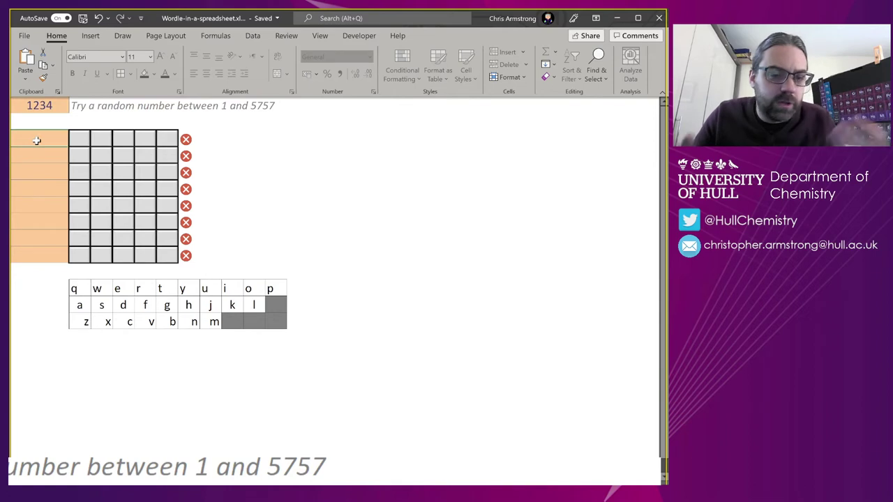
text(hotel)
key(Return)
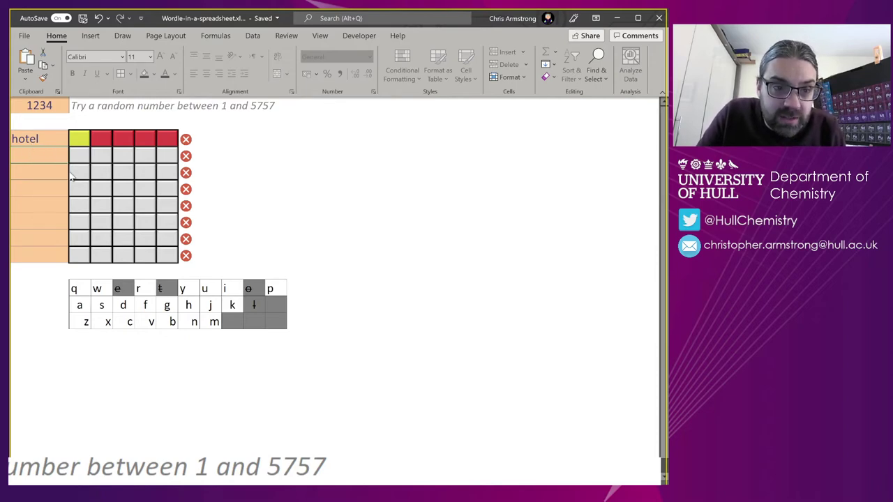
Enter "shirt" as the second guess and "shrug" as the third guess.
text(shirt)
key(Return)
text(shugh)
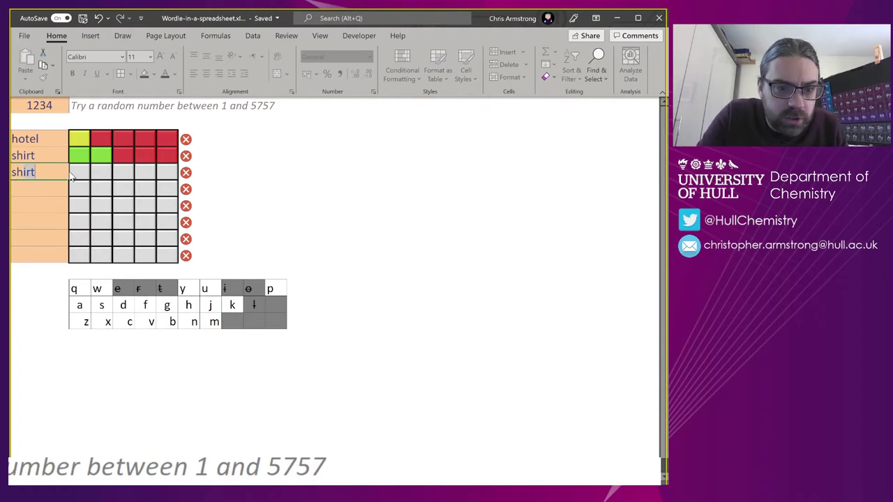
text(u)
key(BackSpace)
text(rug)
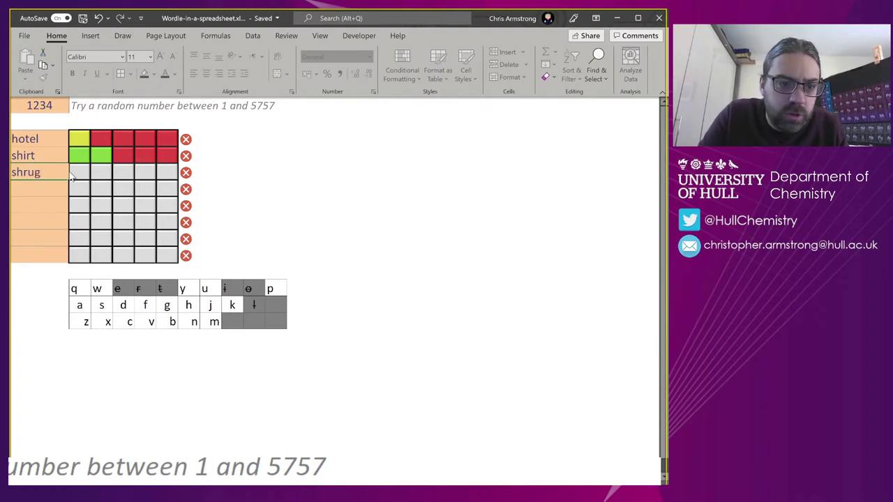
key(Return)
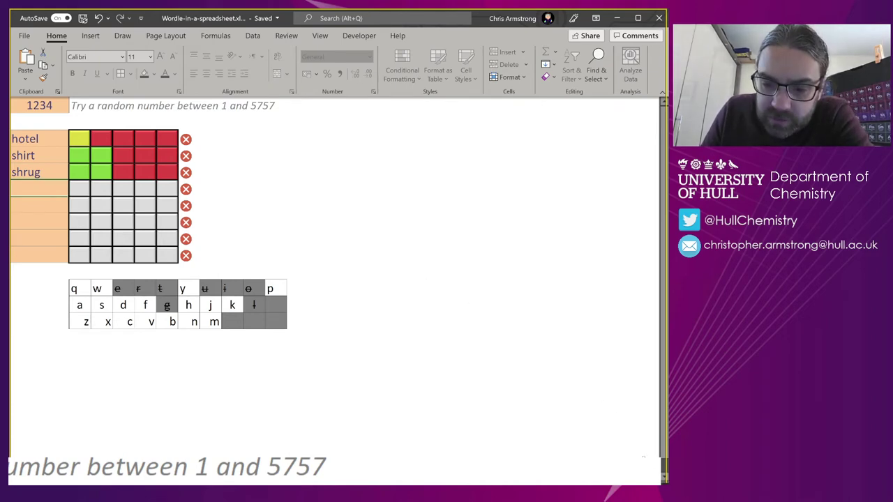
Show the gridlines, the row and column headings, and the formula bar.
scroll(479, 143, up, 2)
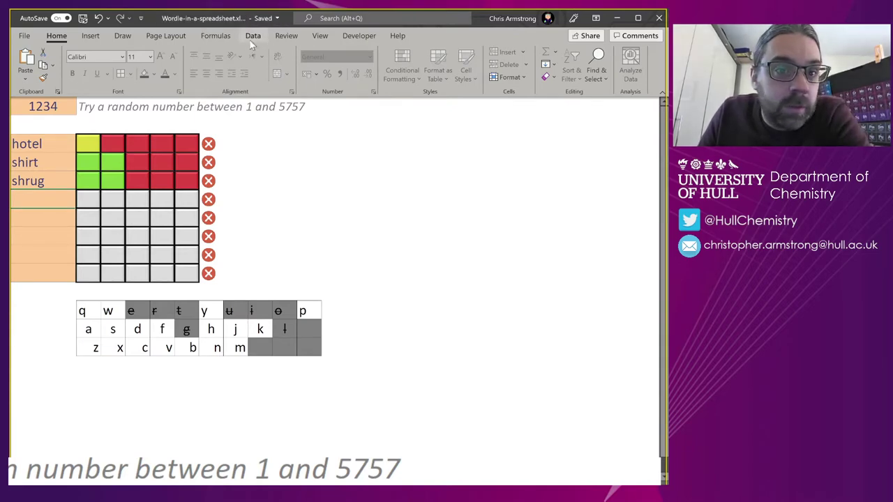
click(322, 36)
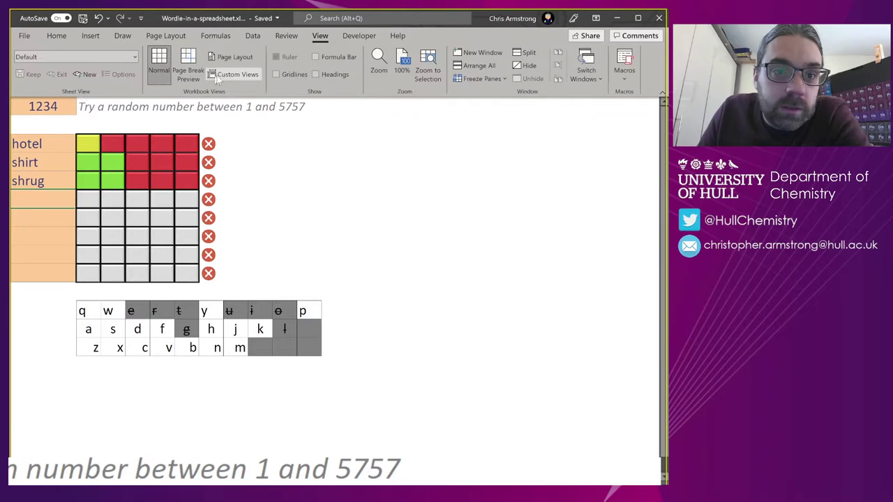
click(276, 74)
click(315, 74)
click(331, 57)
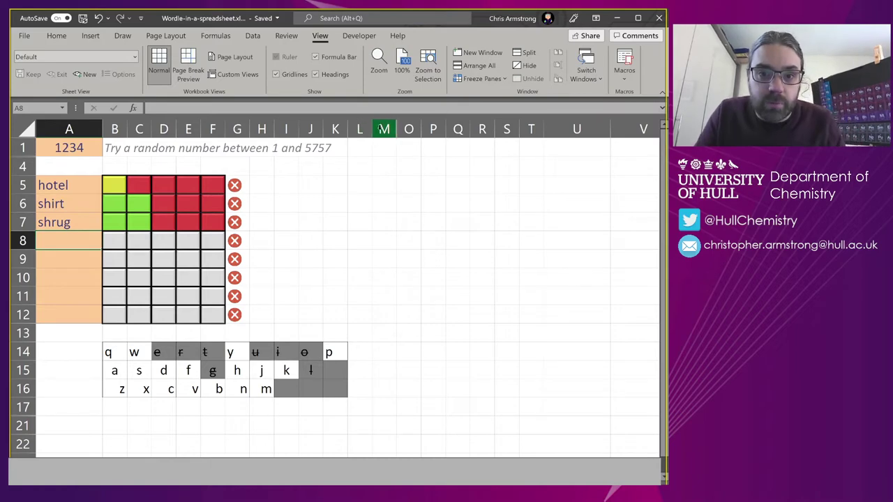
Unprotect the worksheet and unhide column N between columns M and O.
right_click(409, 128)
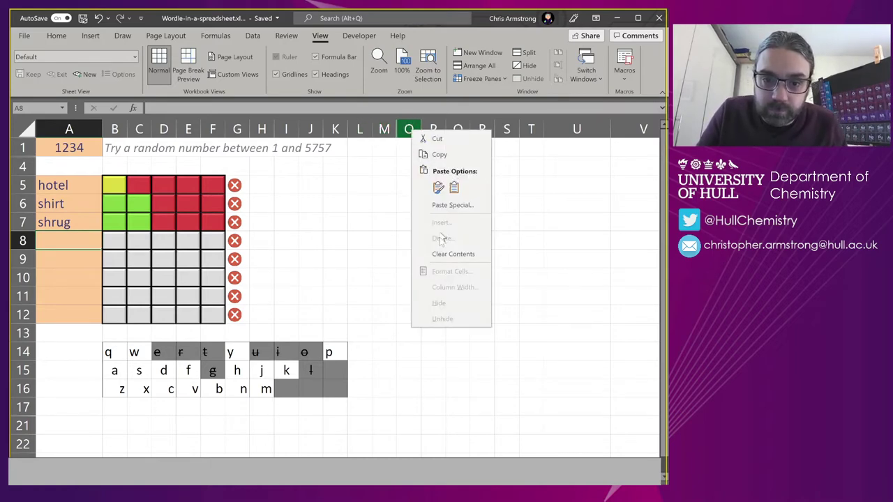
key(Escape)
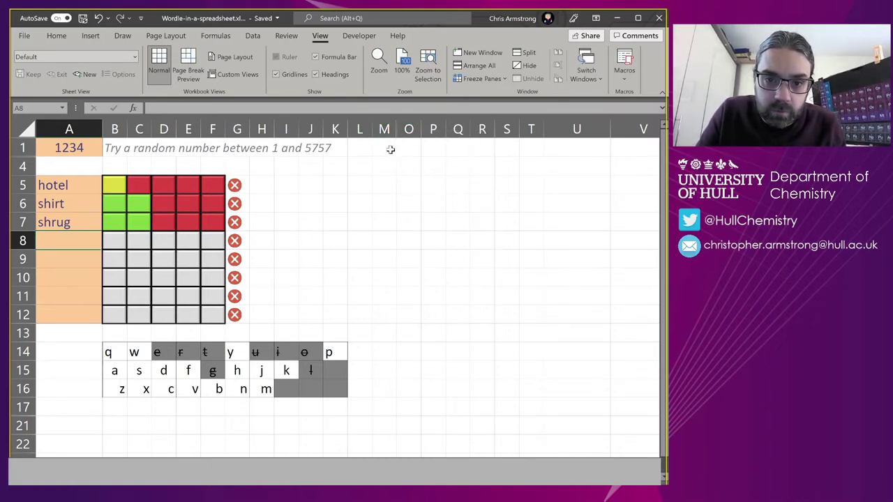
click(286, 36)
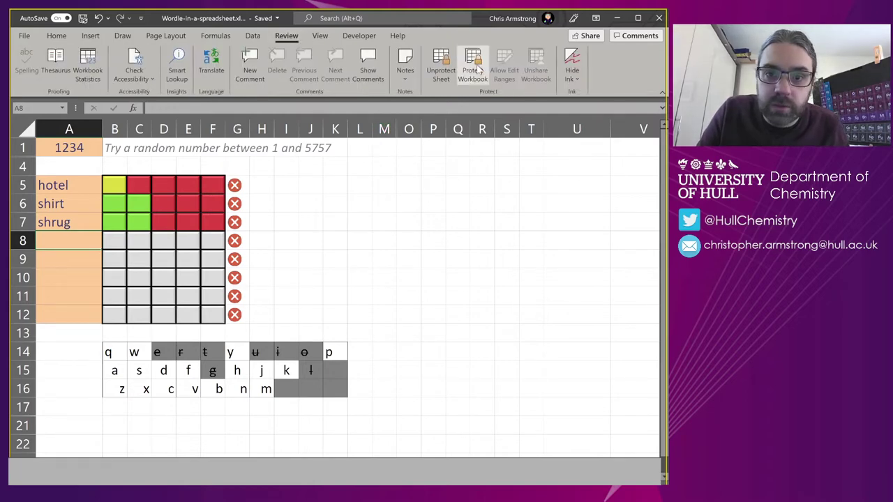
click(396, 131)
drag(403, 131, 413, 130)
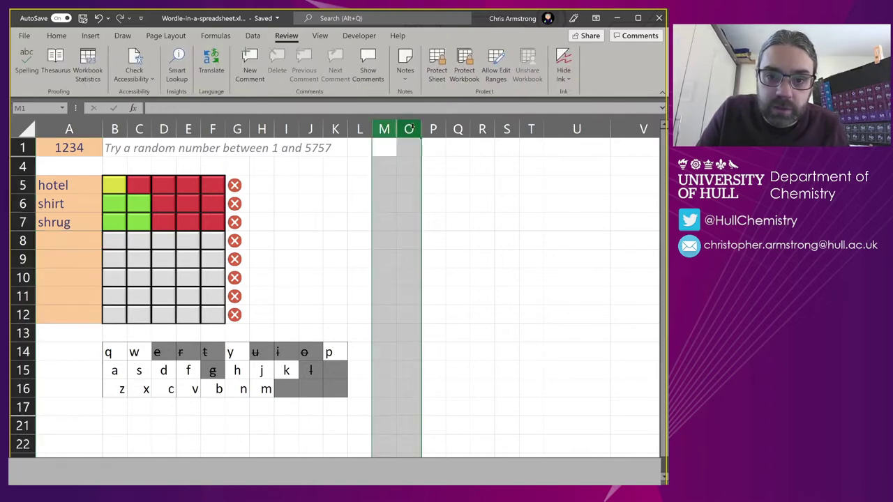
right_click(413, 130)
click(458, 317)
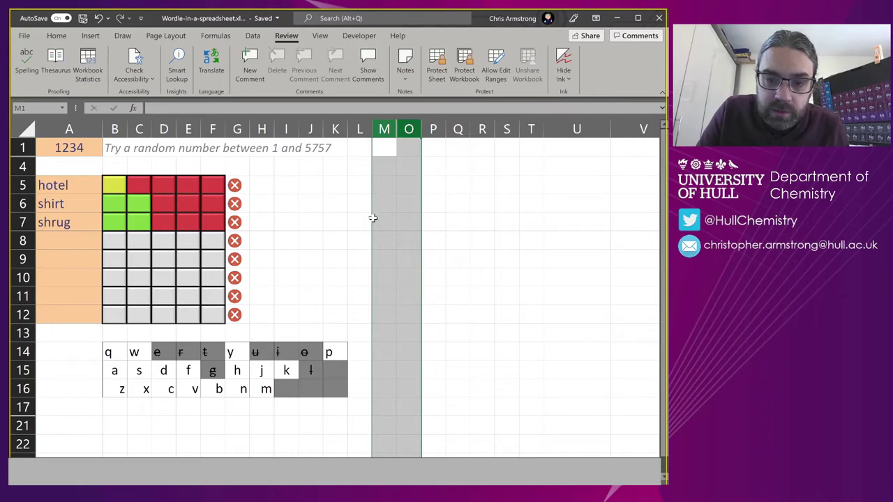
Unhide rows 2 and 3 between the seed number row and row 4.
click(286, 184)
drag(28, 148, 28, 170)
right_click(28, 170)
click(63, 353)
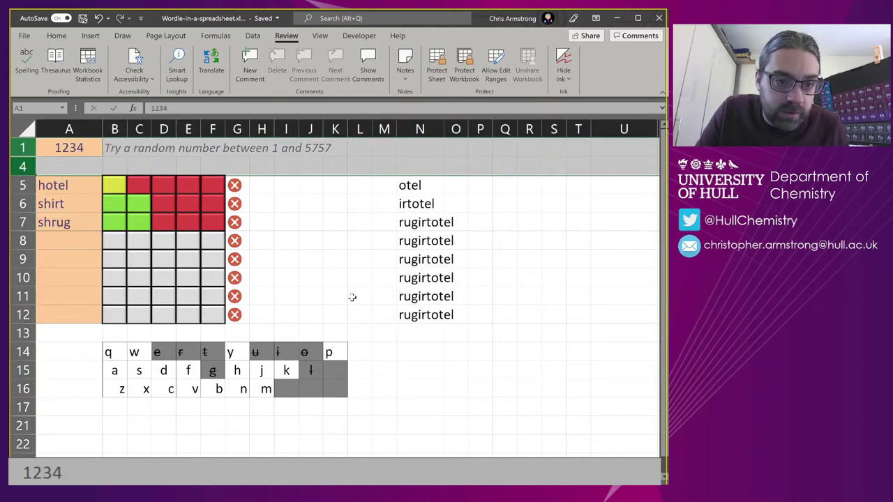
scroll(349, 285, down, 2)
scroll(116, 314, up, 2)
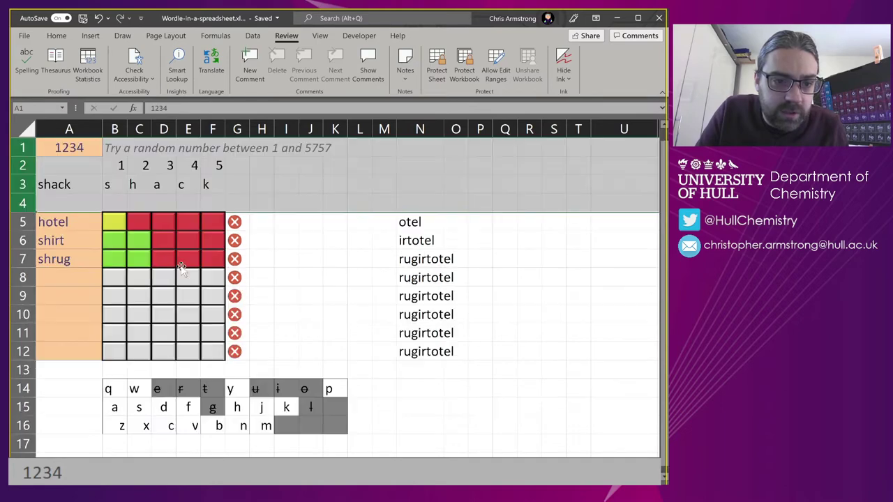
Enter "shack" as the fourth guess in cell A8.
click(81, 276)
text(shack)
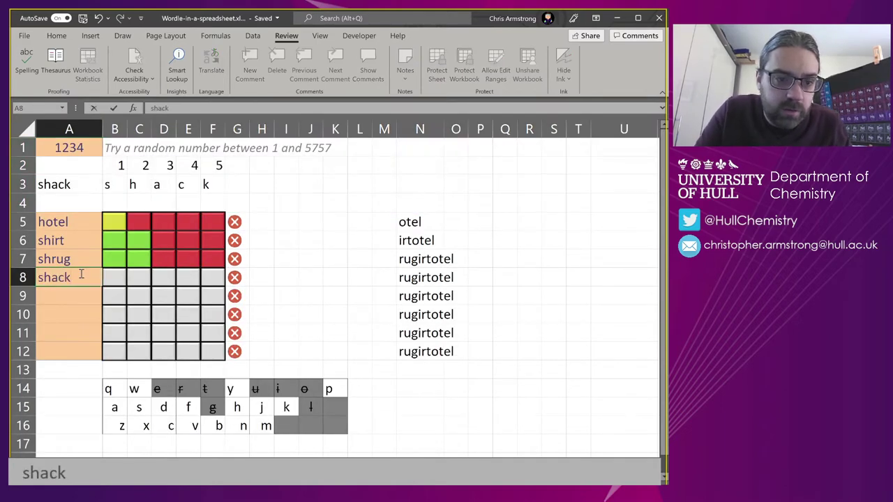
key(Return)
Unhide rows 18 to 20 below the letter keyboard grid.
scroll(390, 312, down, 1)
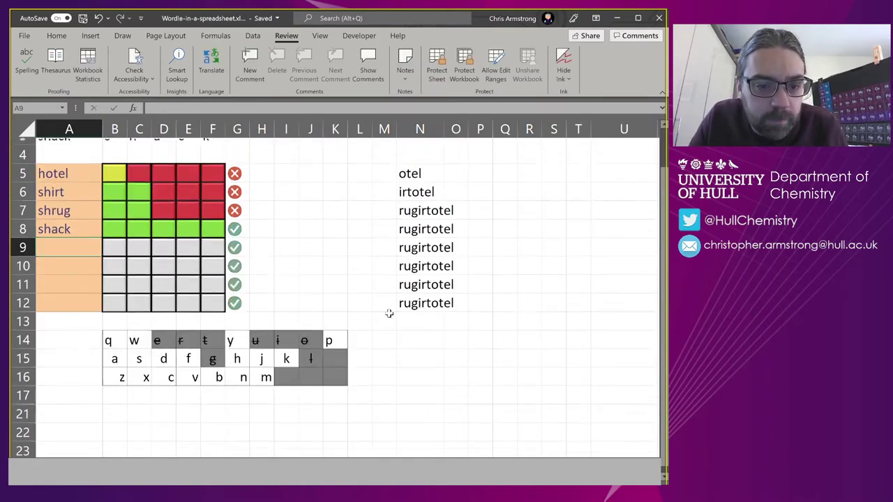
click(21, 388)
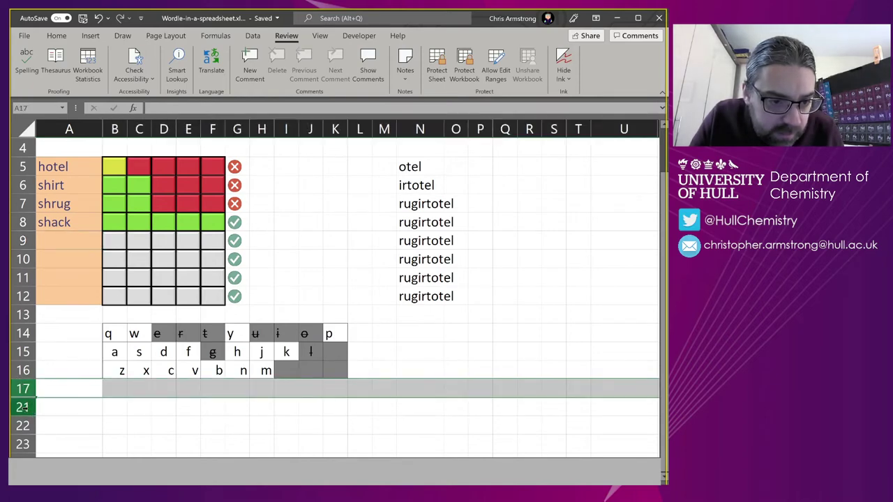
shift+click(23, 407)
right_click(23, 408)
click(56, 397)
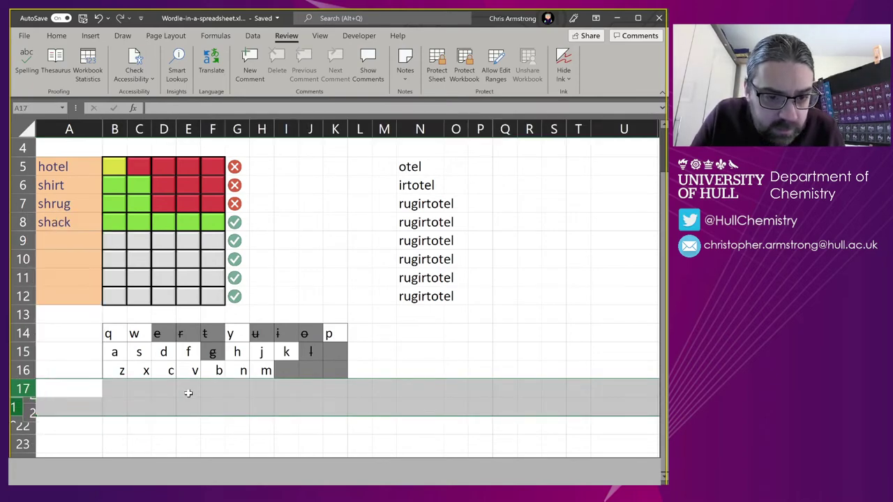
click(189, 390)
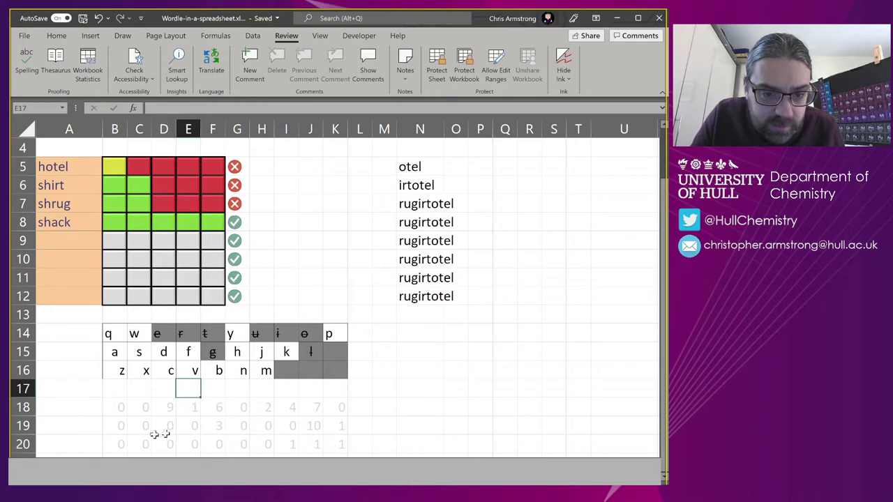
Unhide the word_list sheet.
right_click(69, 469)
click(90, 454)
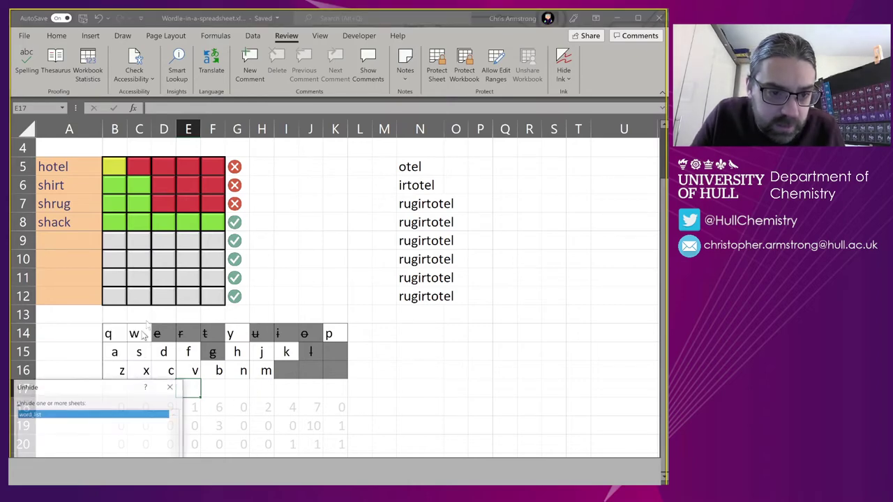
key(Return)
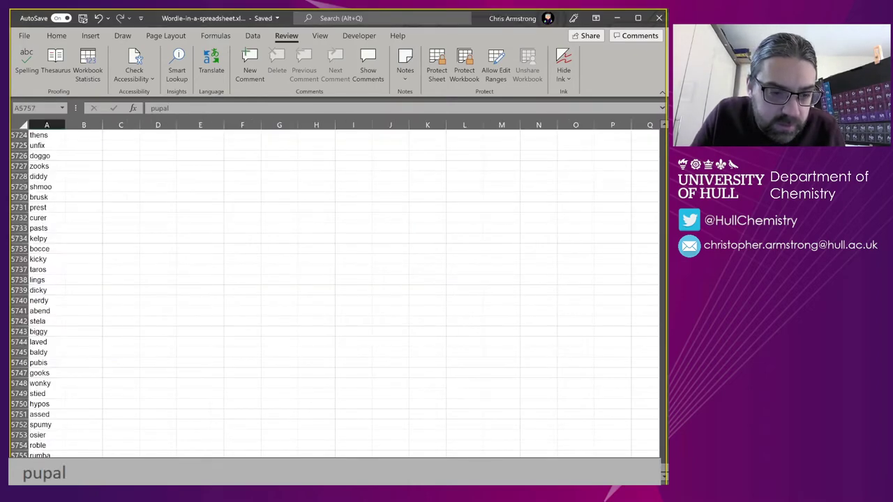
Look through the words in column A of the word_list sheet and return to the game sheet.
click(57, 352)
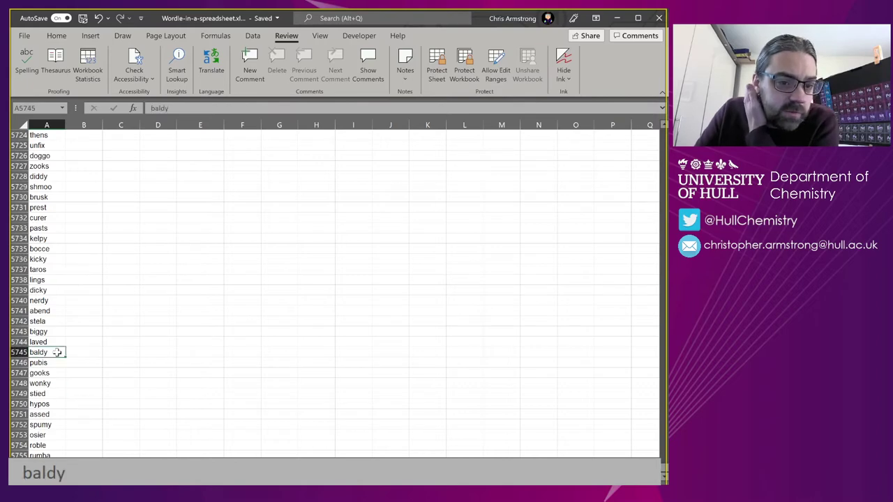
scroll(58, 352, up, 2)
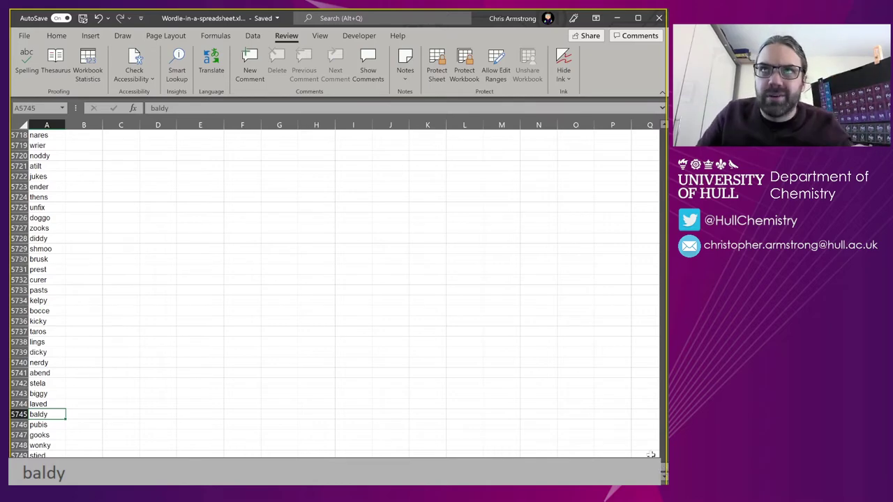
click(46, 270)
drag(663, 475, 651, 268)
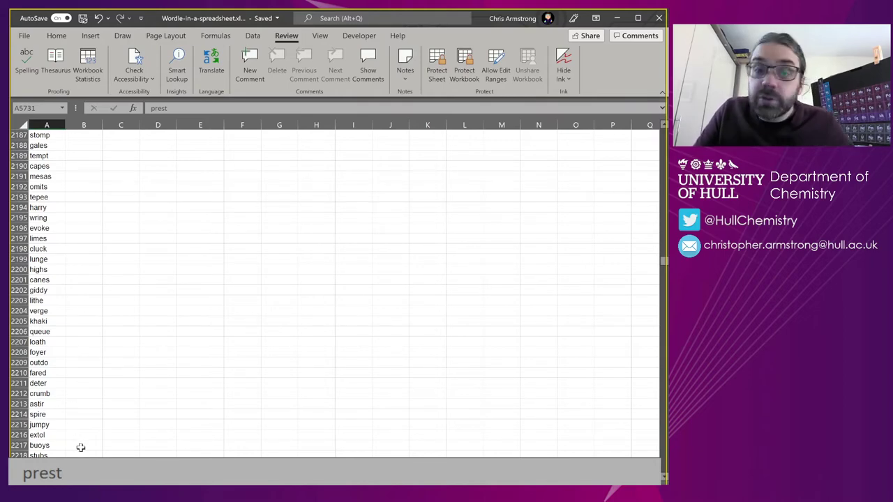
key(ctrl+Page_Up)
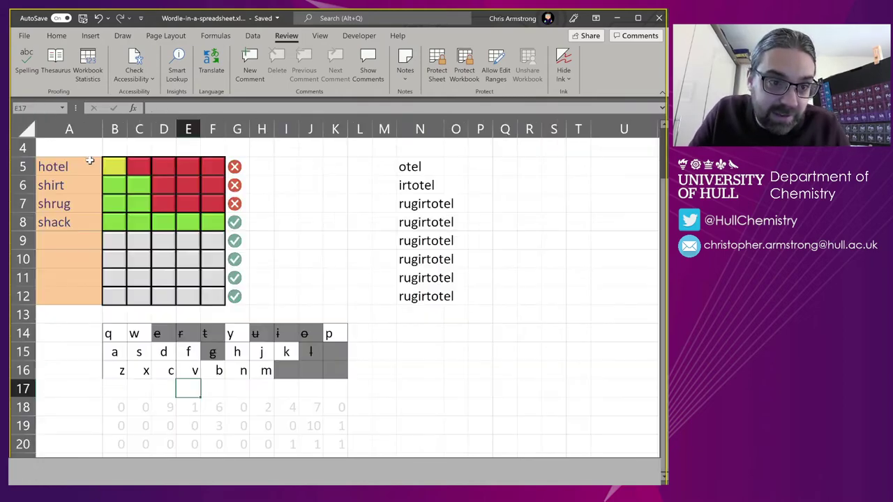
Try to set the seed number in cell A1 to 5774.
scroll(77, 147, up, 1)
click(77, 148)
text(5774)
key(Return)
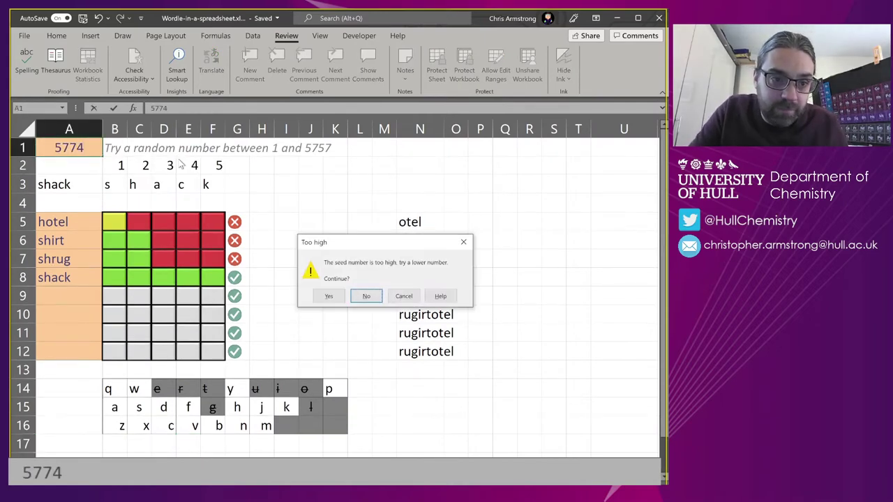
click(403, 296)
Set the seed number in cell A1 to 5757.
double_click(159, 109)
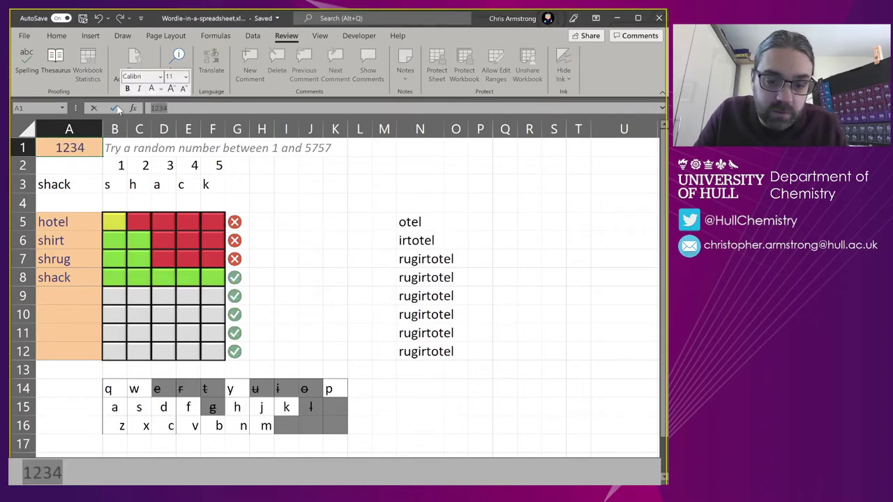
text(5757)
key(Return)
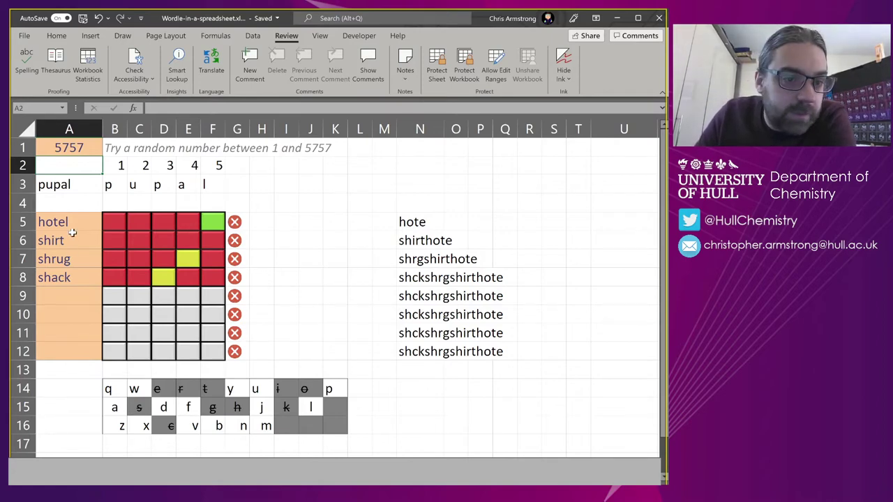
Inspect the INDEX formula in cell A3 and go to the word_list named range it refers to.
key(Down)
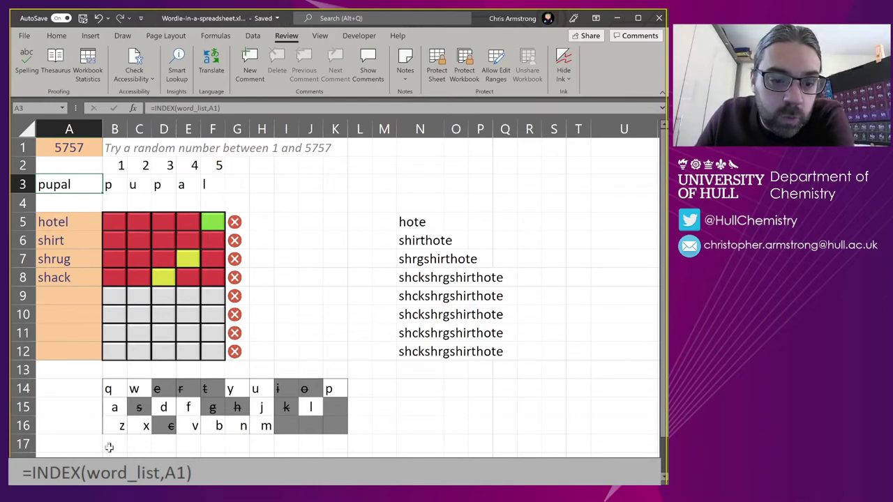
key(ctrl+bracketleft)
click(62, 108)
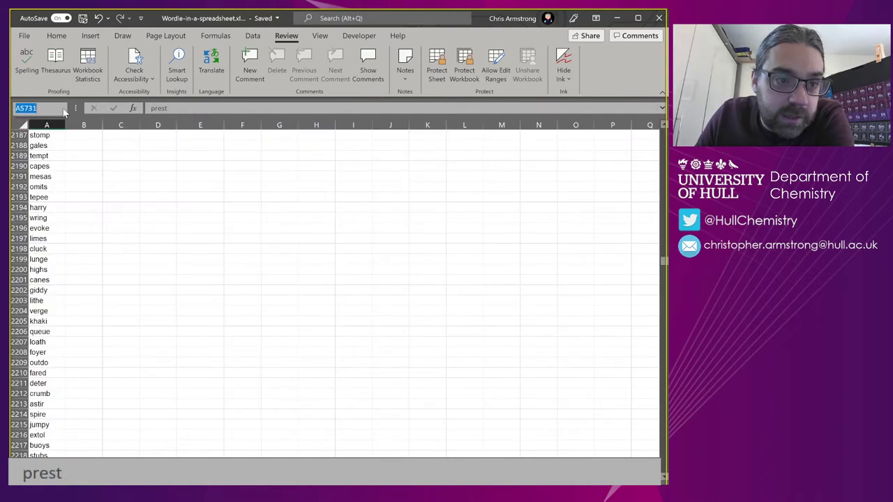
click(31, 120)
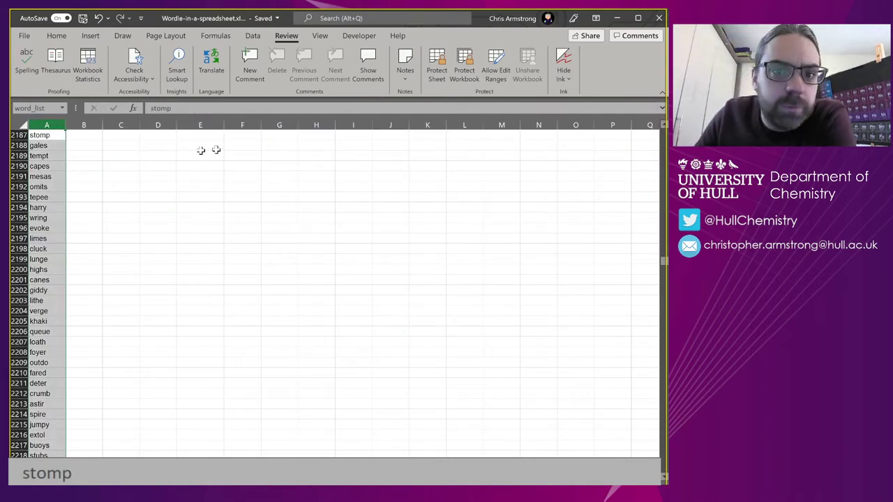
Check in the Name Manager which cells word_list refers to and return to the game sheet.
click(216, 35)
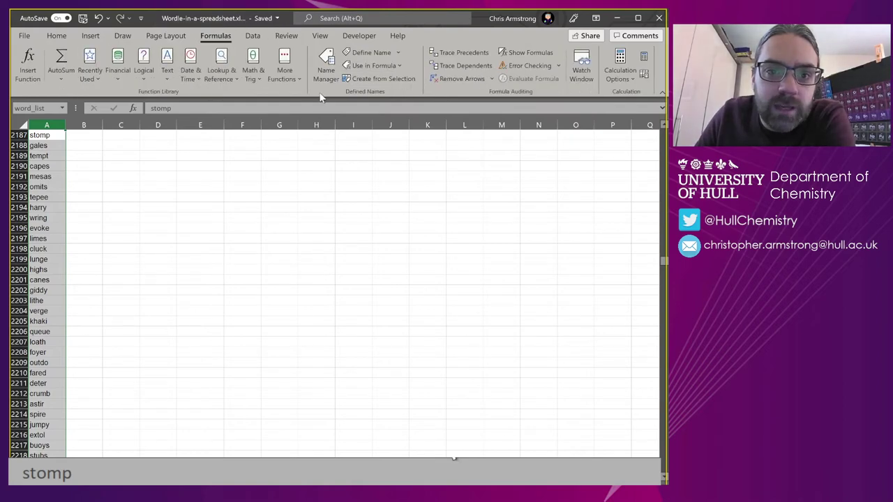
click(332, 83)
drag(462, 241, 283, 186)
click(273, 381)
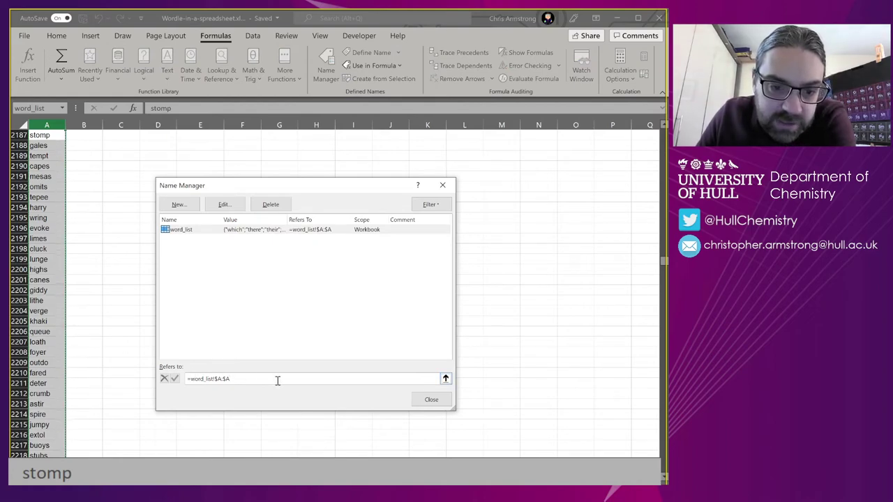
click(443, 185)
key(ctrl+Page_Up)
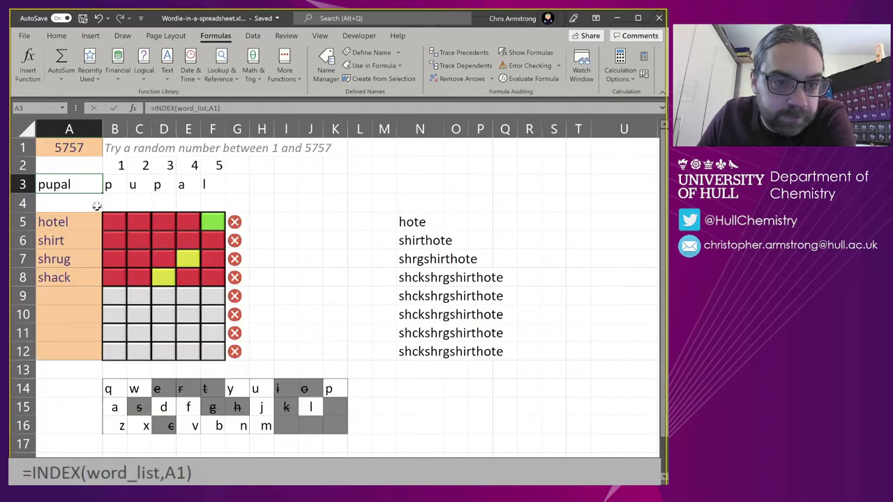
Examine the COUNTA(word_list) part of the hint text formula in cell B1.
click(109, 148)
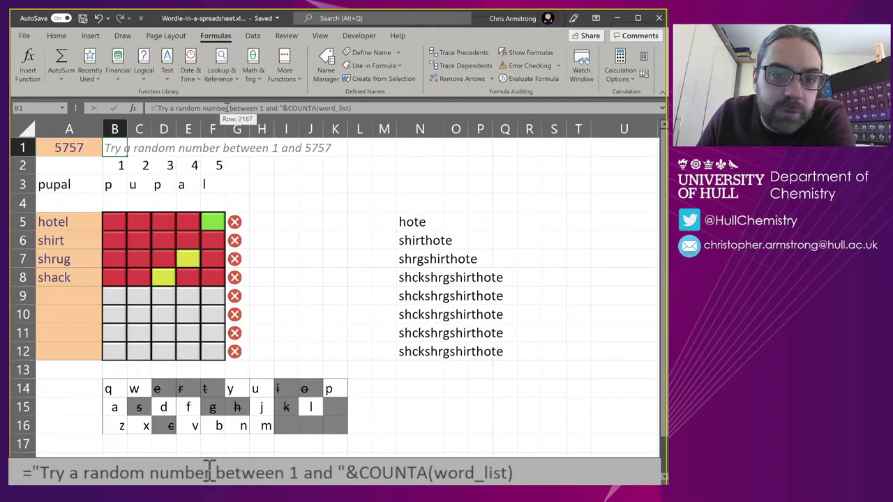
drag(290, 108, 322, 110)
click(317, 109)
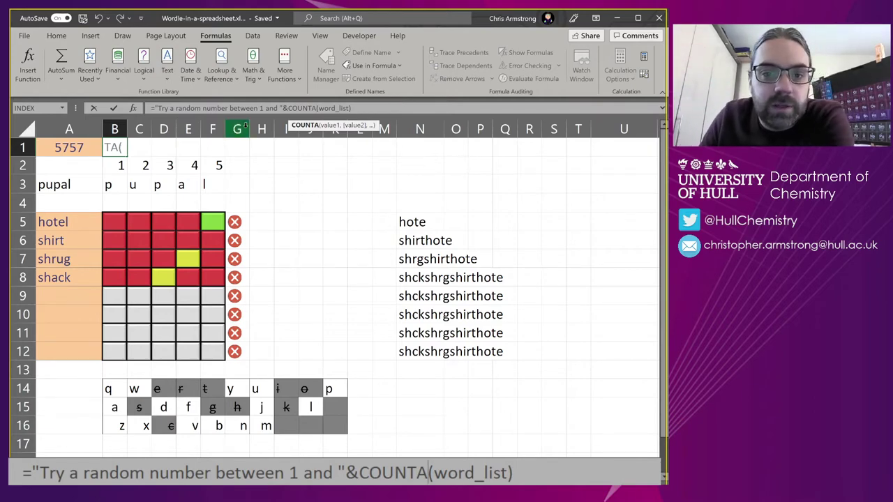
key(Return)
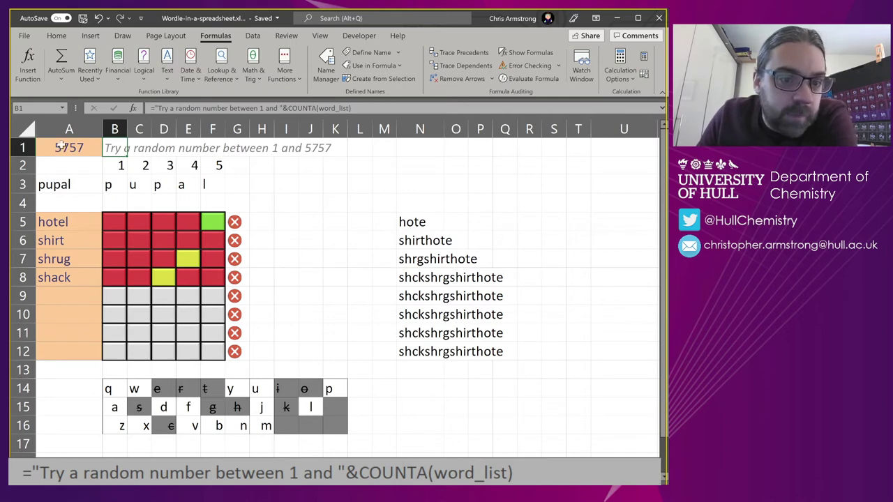
click(61, 148)
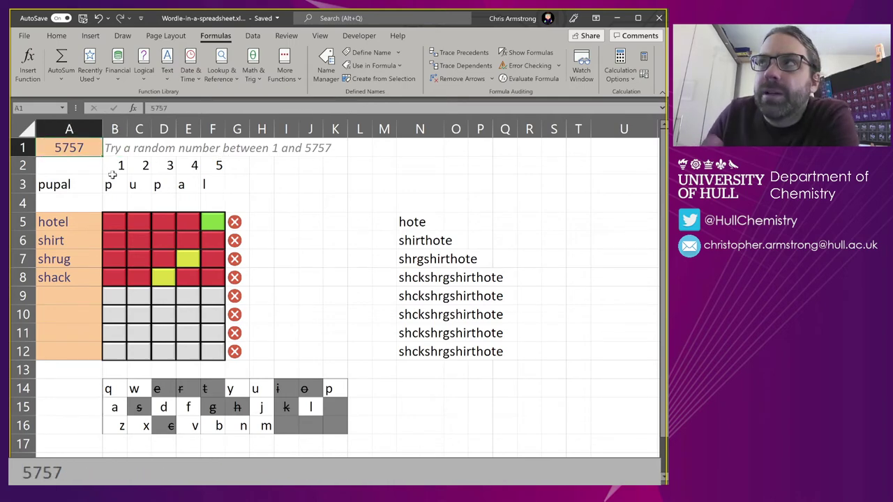
text(=RAND)
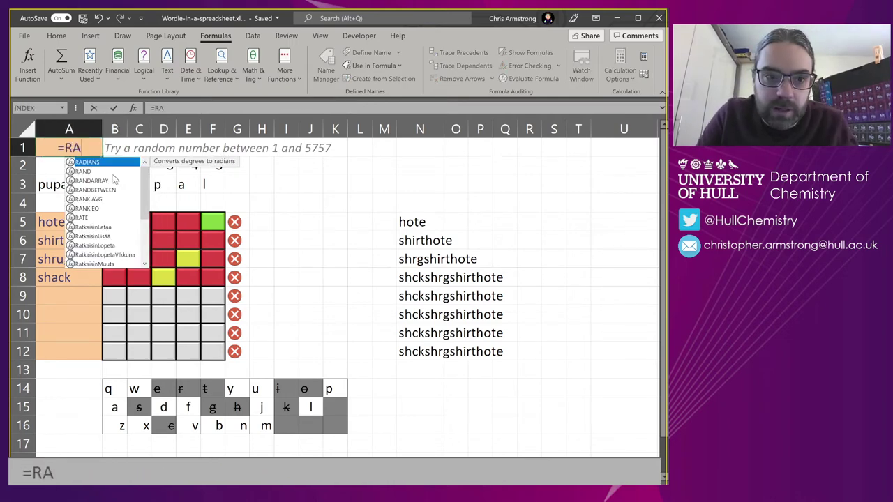
key(Down)
key(Down)
key(Tab)
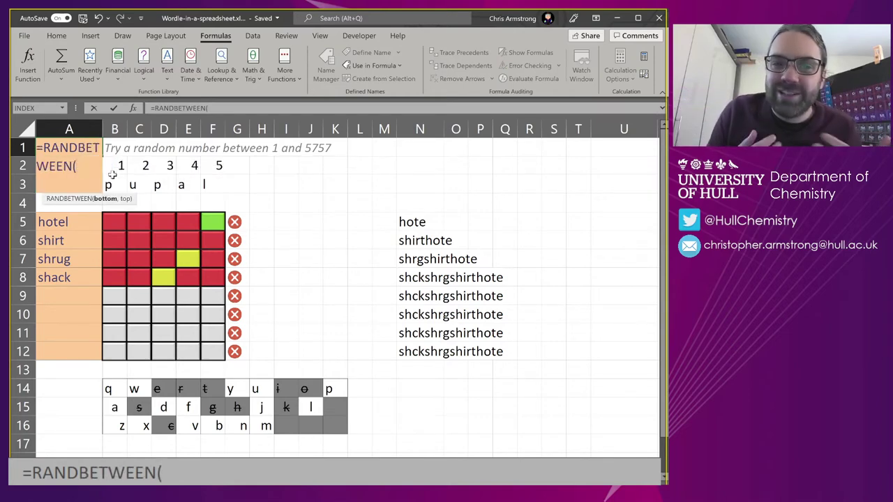
key(Escape)
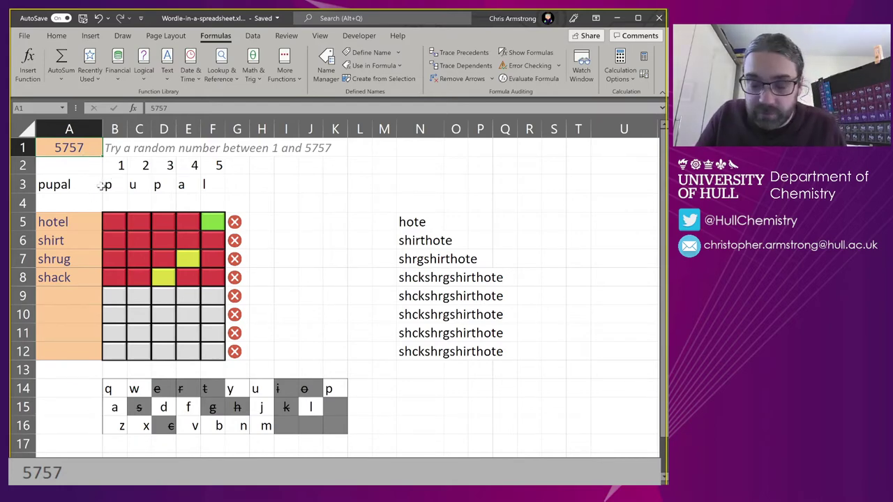
Look at the target word's formula in A3 and the letter position numbers in B2:F2.
click(66, 184)
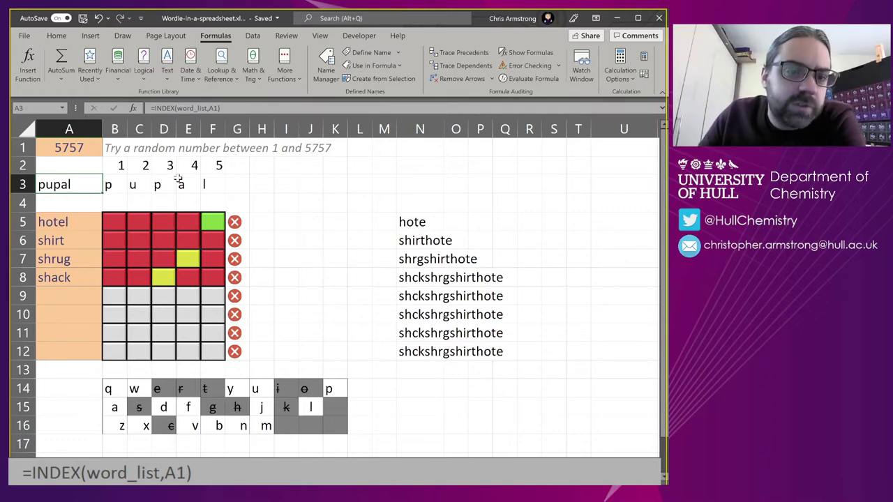
click(110, 166)
click(169, 165)
key(Right)
key(Right)
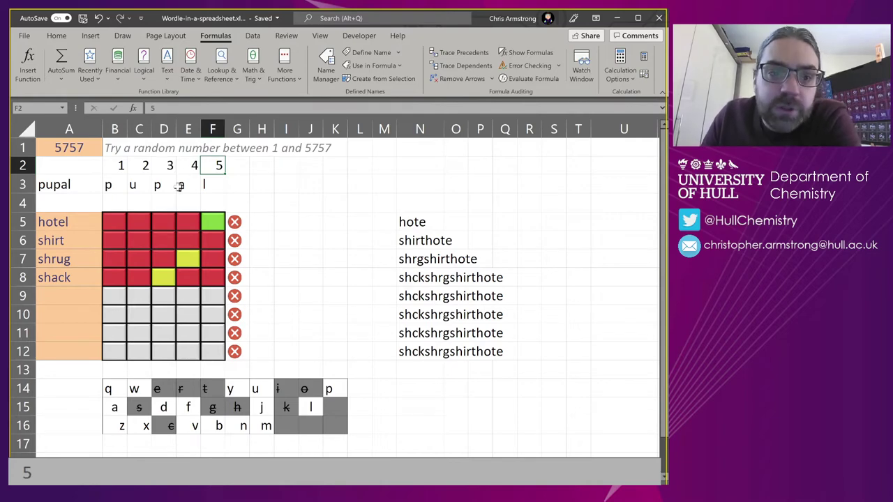
Examine the text, start_num and num_chars arguments of the MID formula in cell B3.
click(111, 185)
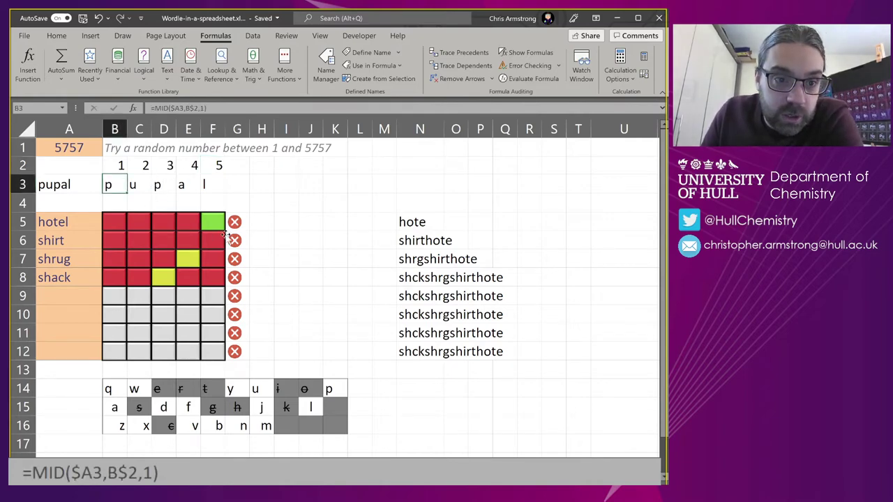
key(F2)
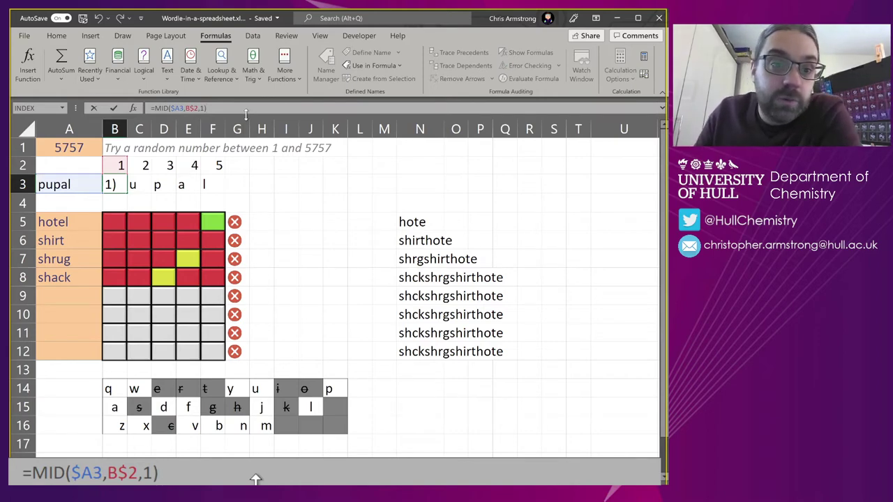
click(100, 479)
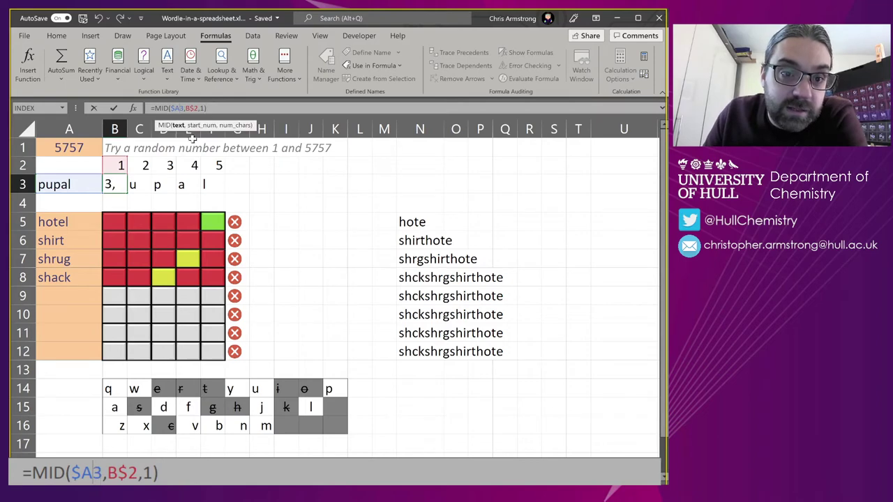
click(128, 473)
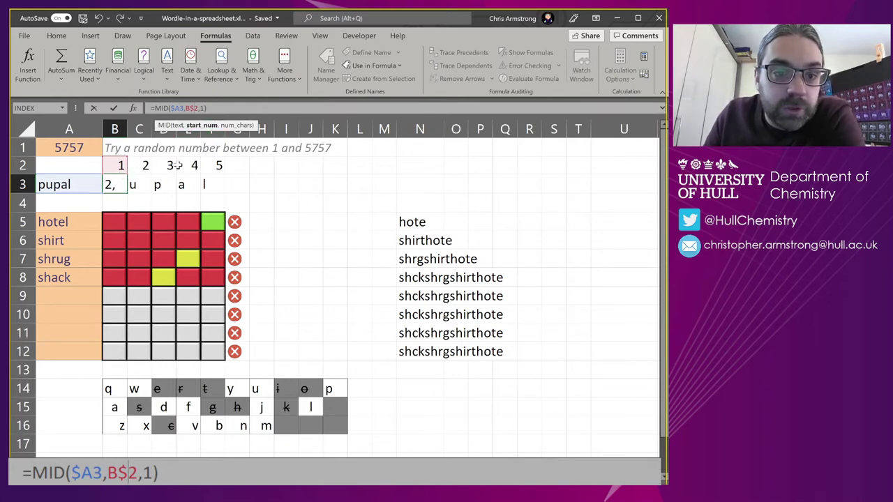
click(153, 473)
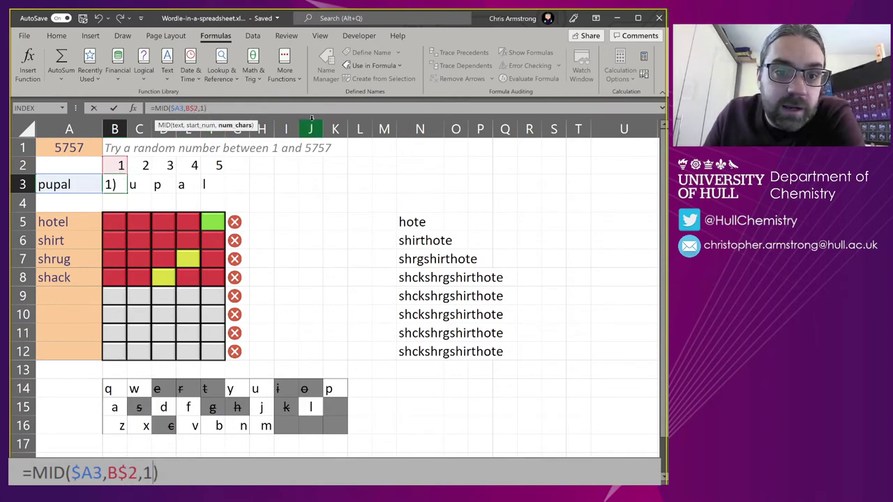
Try extracting 2 characters with the MID formula in cell B3.
key(BackSpace)
text(2)
key(ctrl+Return)
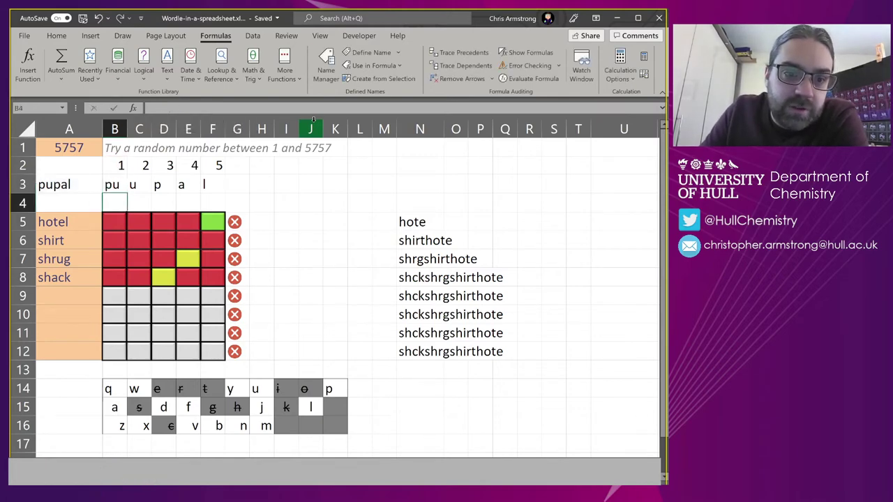
Set the number of characters in the B3 MID formula back to 1.
click(201, 108)
key(BackSpace)
text(1)
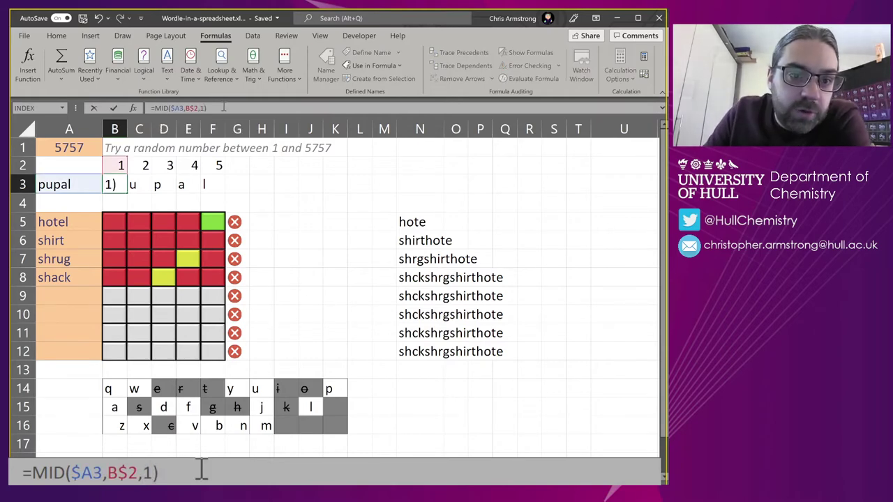
key(Return)
key(Up)
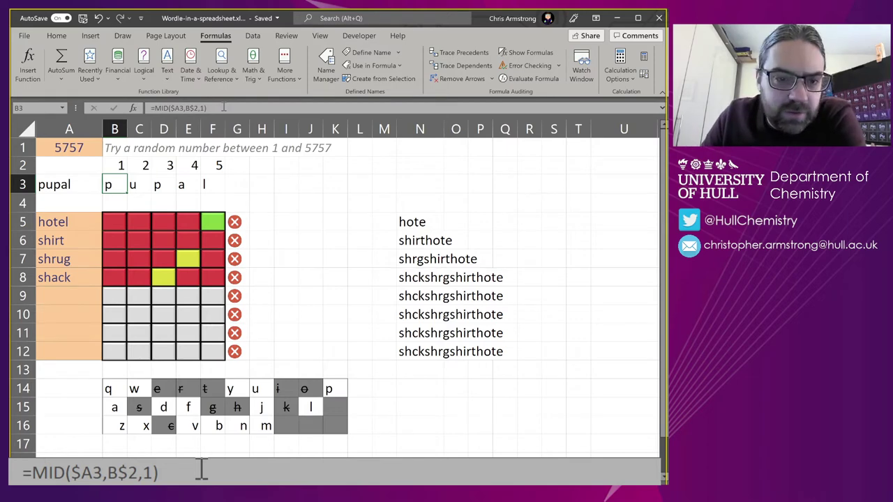
Review the split letters of the target word across B3:F3.
key(shift+Right)
key(shift+Right)
key(shift+Right)
key(shift+Right)
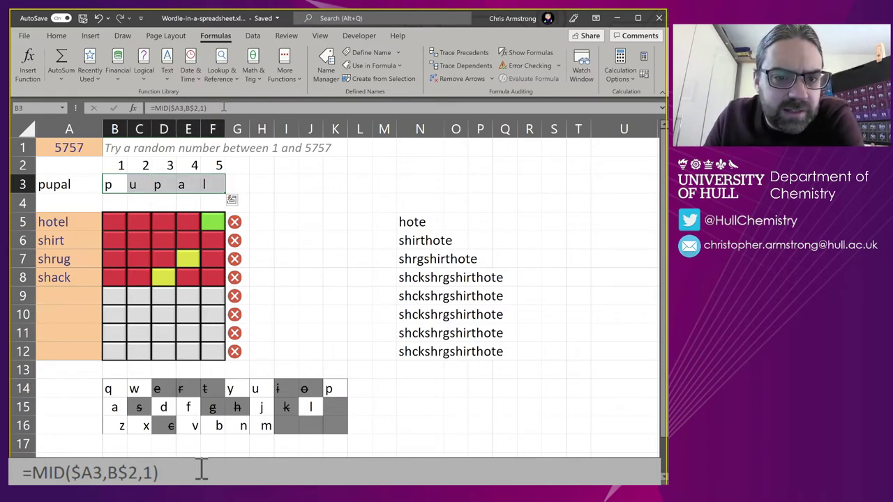
key(Down)
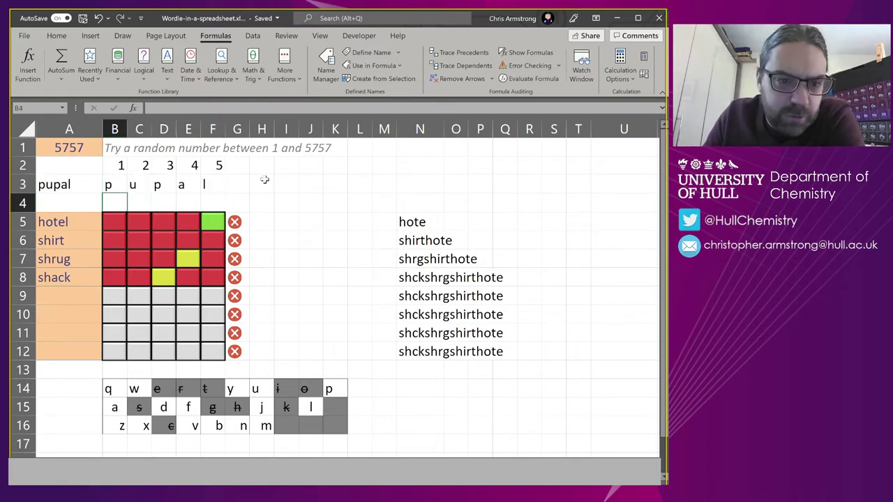
Review the position numbers in B2:F2 and the target word's formula in A3.
key(Up)
key(Up)
key(Up)
key(Down)
key(Right)
key(Right)
key(Right)
key(Right)
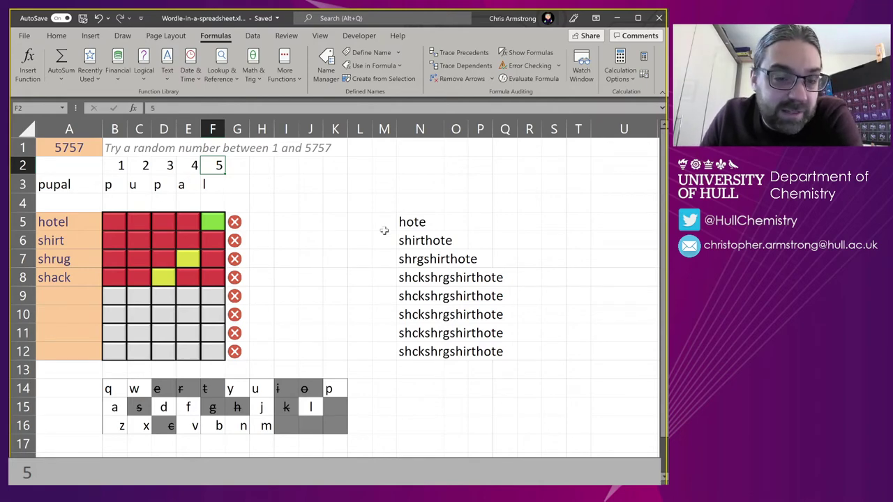
drag(116, 166, 223, 165)
click(242, 172)
click(53, 180)
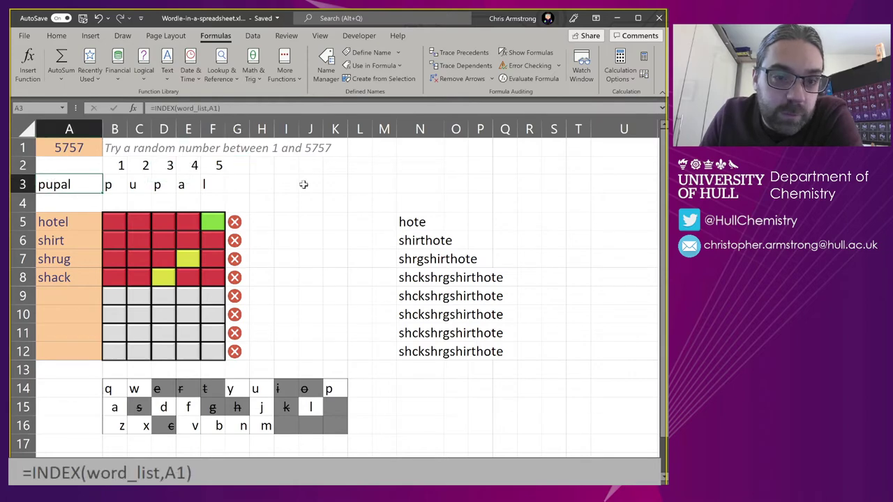
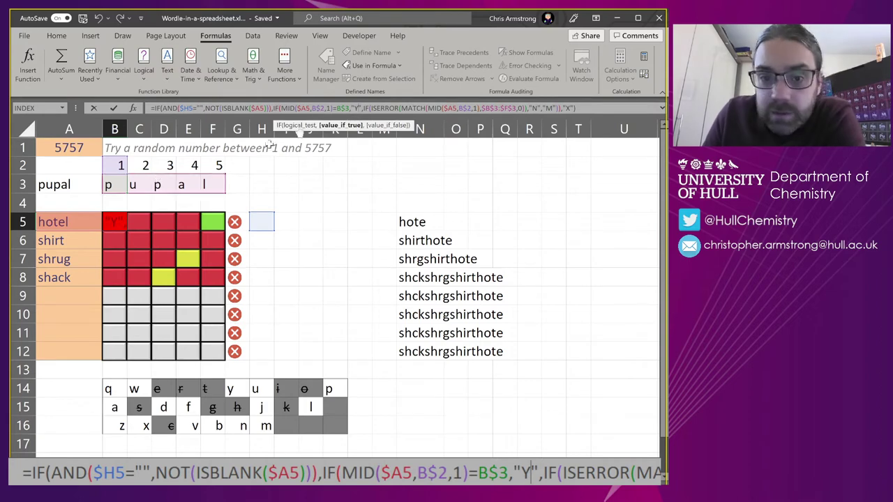
Examine the nested IF in B5's formula that looks up the guessed letter in $B$3:$F$3 with MATCH.
click(364, 109)
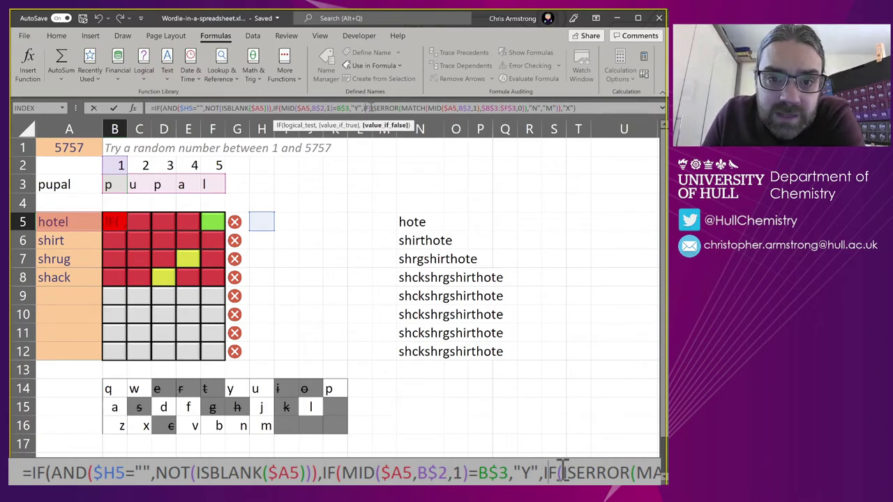
drag(364, 109, 526, 109)
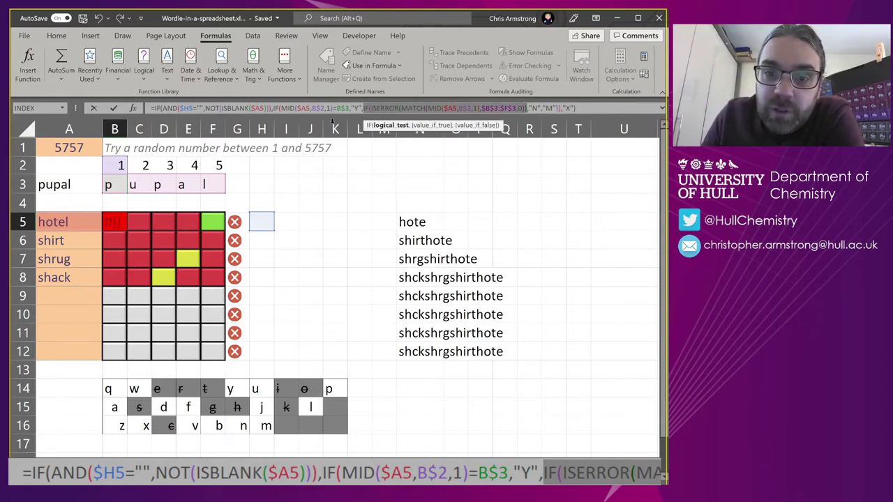
click(447, 108)
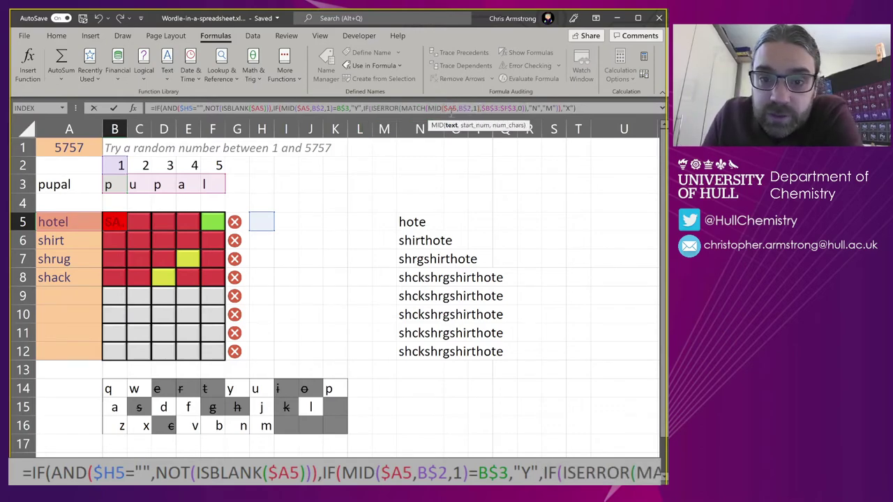
drag(402, 108, 527, 108)
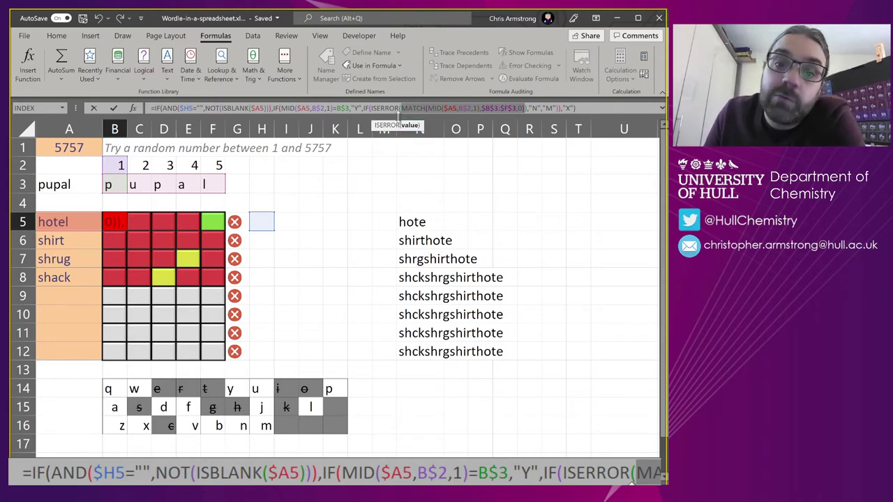
Examine the ISERROR test in B5's formula and its "N" and "M" outcomes, leaving the formula unchanged.
double_click(382, 108)
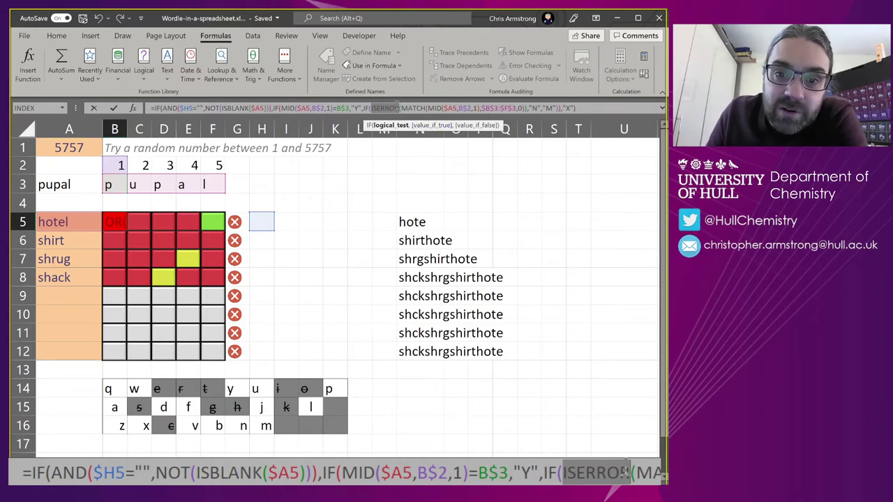
click(398, 108)
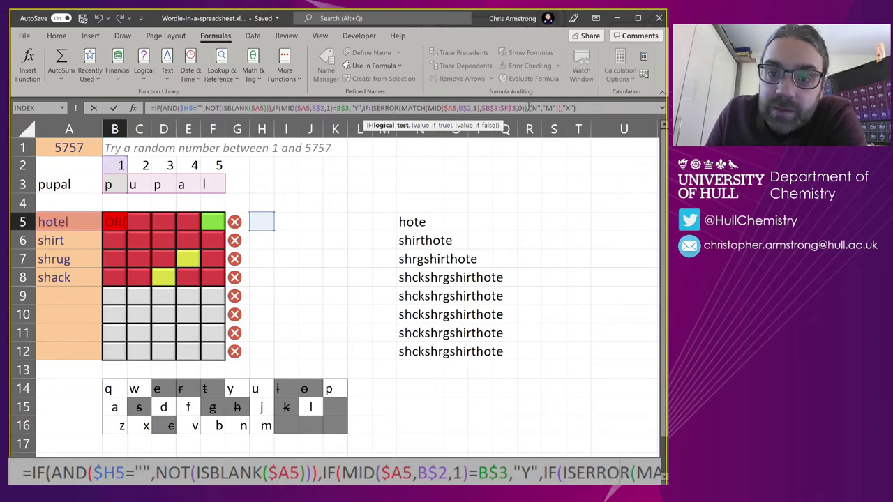
drag(528, 108, 372, 108)
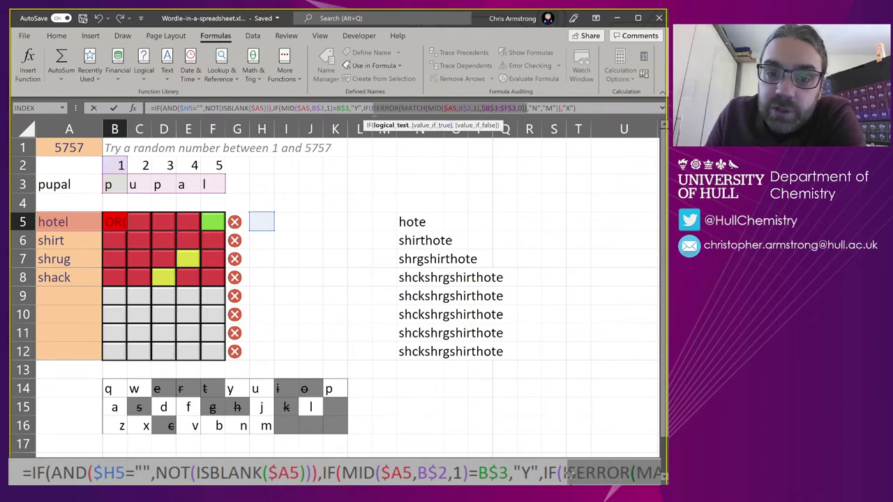
click(535, 108)
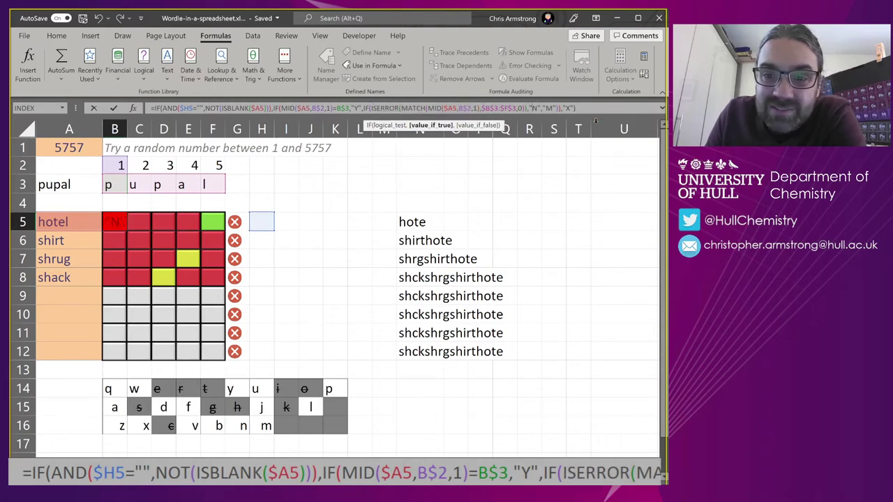
double_click(549, 108)
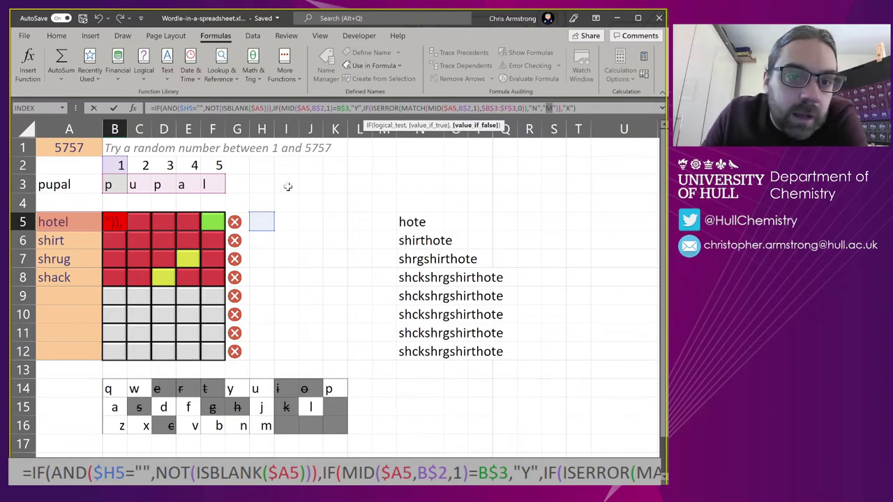
key(ctrl+Return)
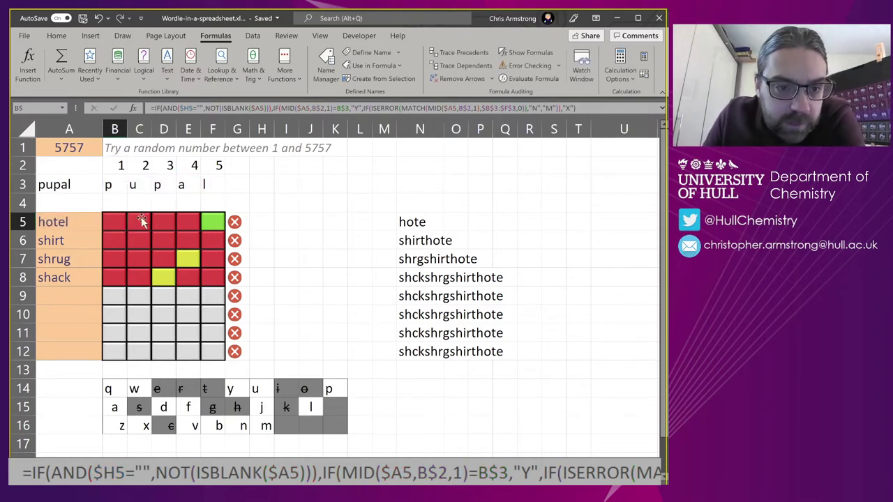
Review the conditional formatting rules that colour cell B5 according to its letter value.
click(87, 221)
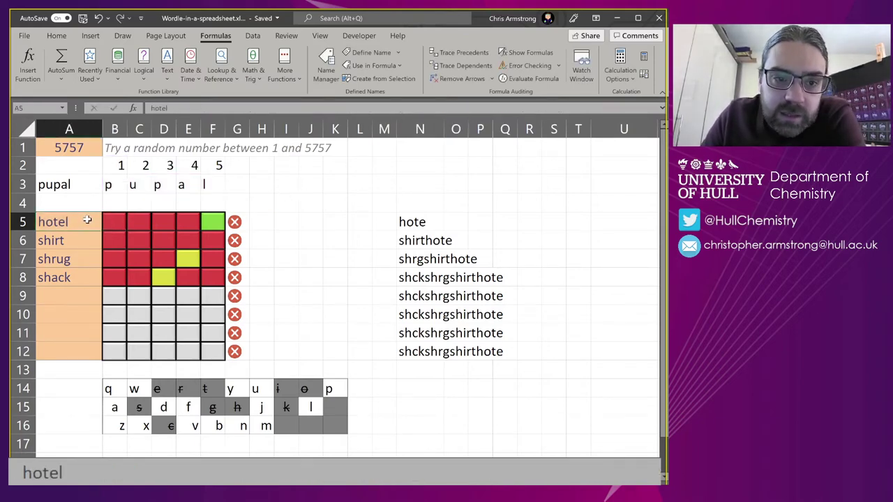
key(Right)
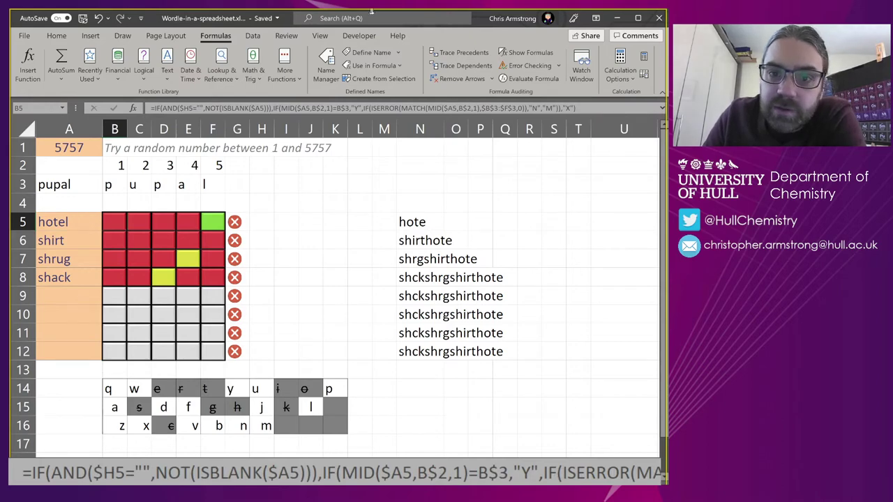
click(56, 36)
click(412, 73)
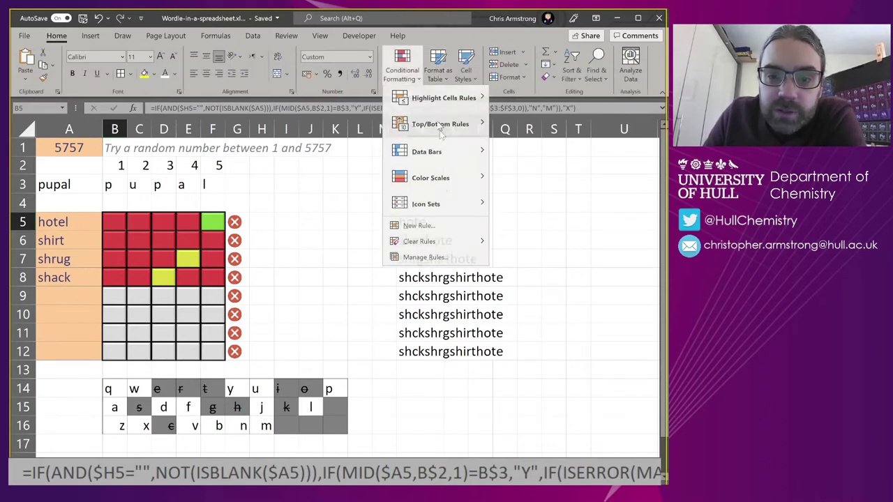
click(415, 258)
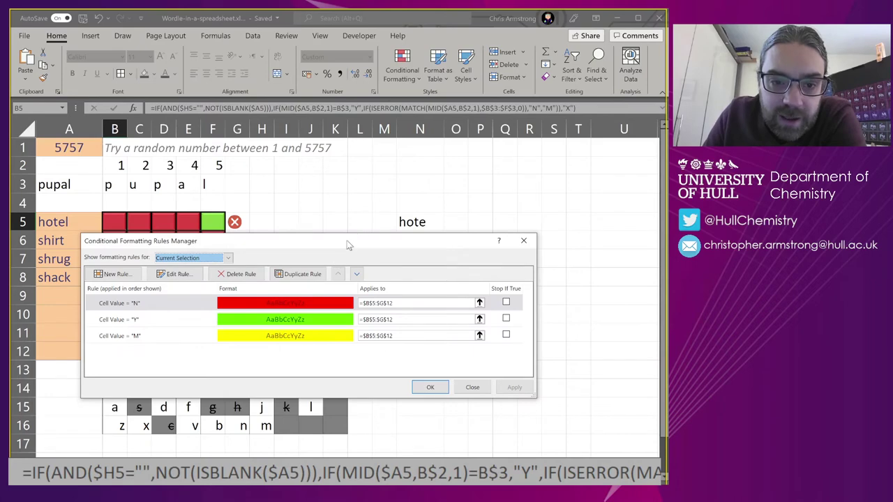
drag(347, 240, 486, 118)
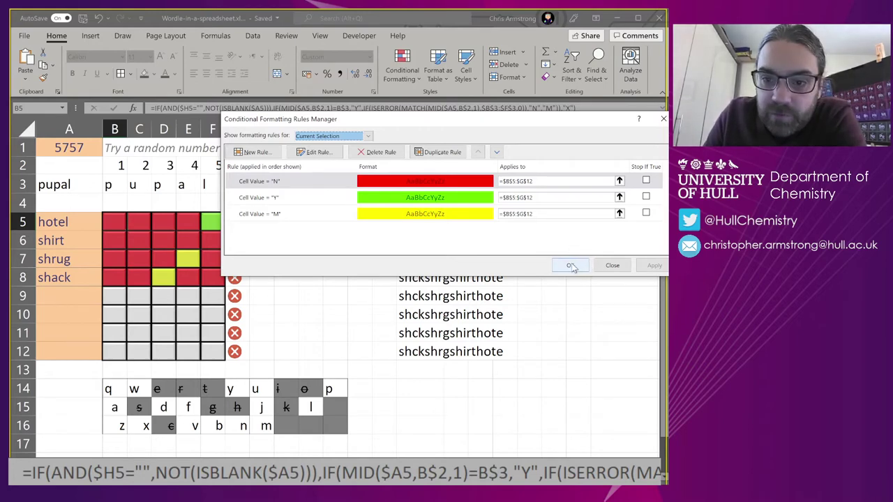
click(613, 266)
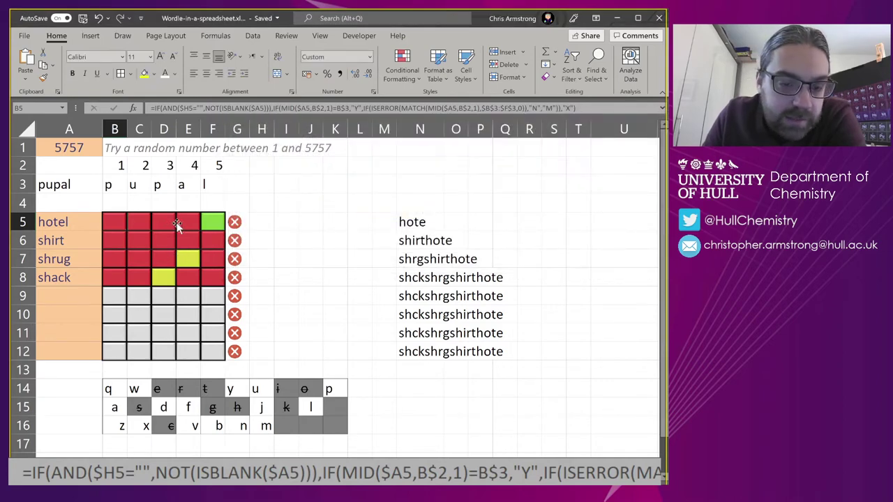
Try moving the grouped tile overlay off the guess grid to columns J:N, and undo the move.
click(175, 224)
drag(188, 241, 389, 230)
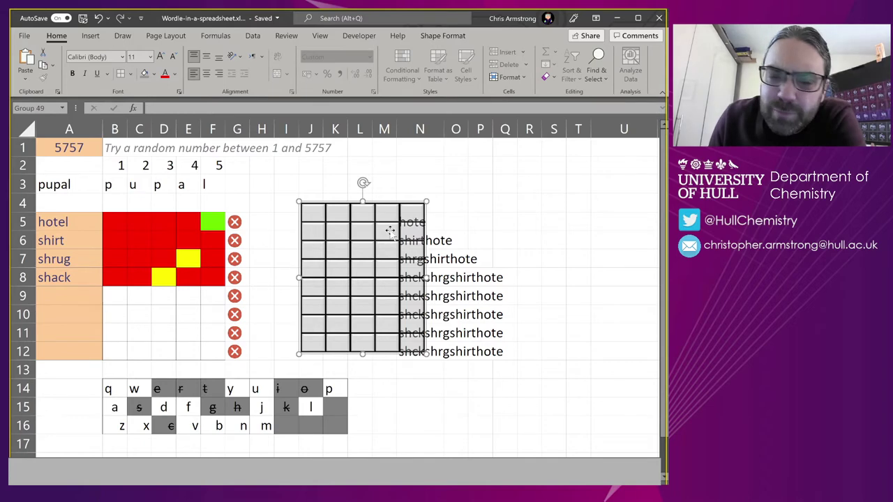
key(ctrl+z)
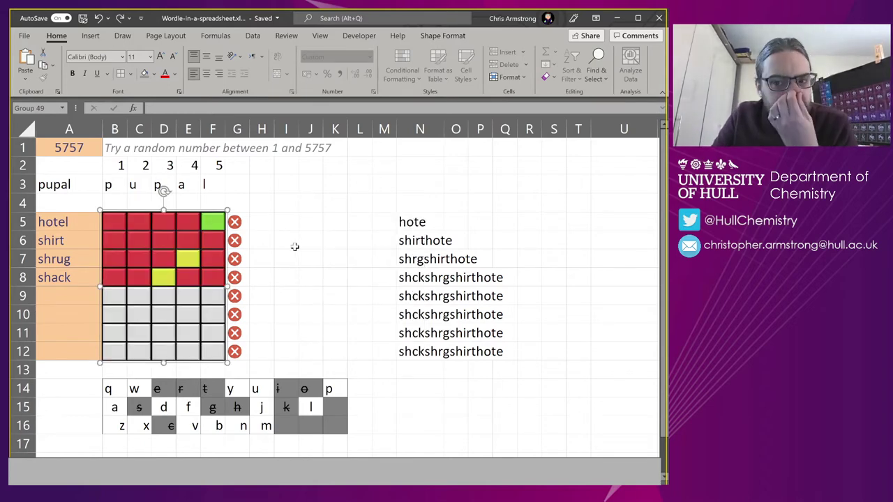
Examine the IF and COUNTIF formula in G5 that counts the "Y" results across B5:F5.
click(292, 241)
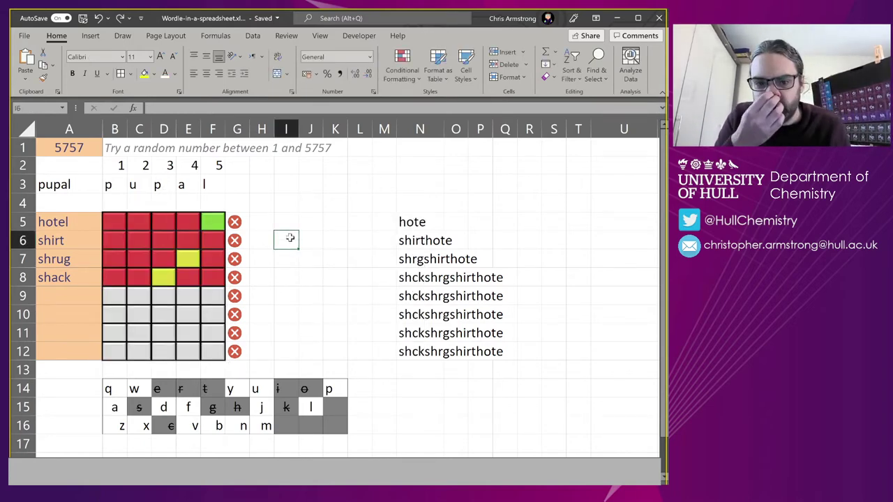
key(Up)
key(Up)
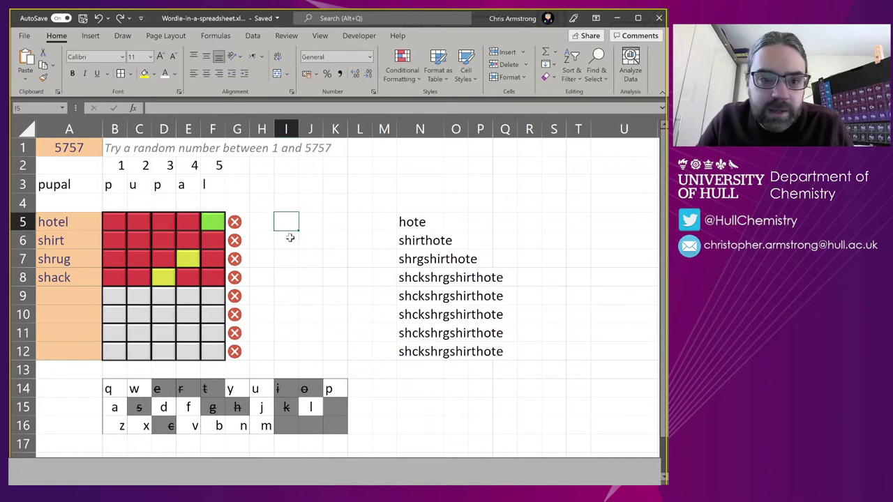
key(Left)
key(Left)
key(Down)
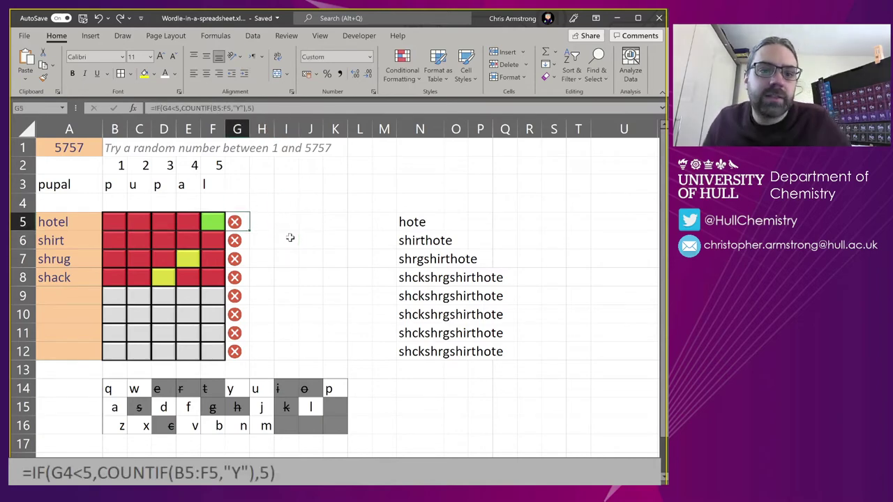
click(302, 109)
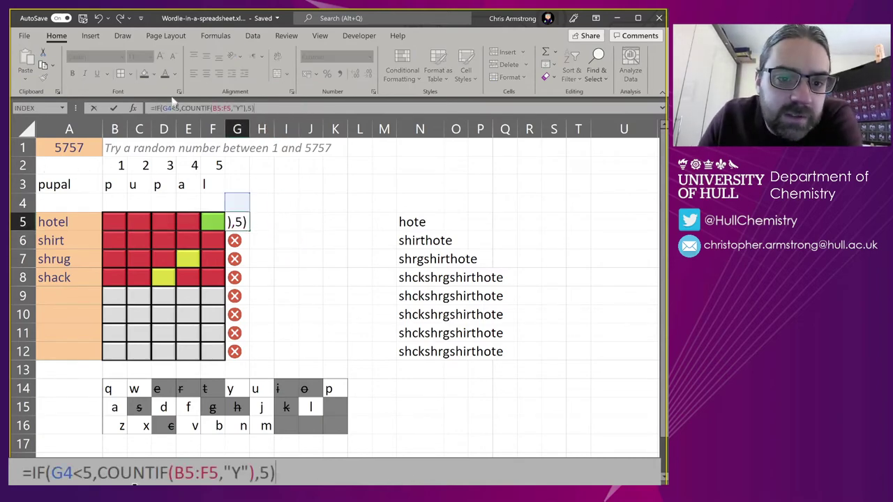
drag(153, 108, 278, 108)
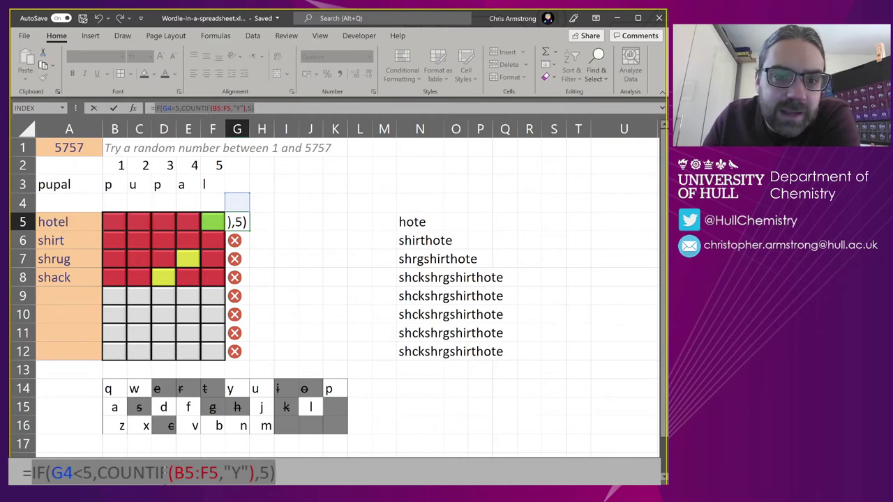
key(End)
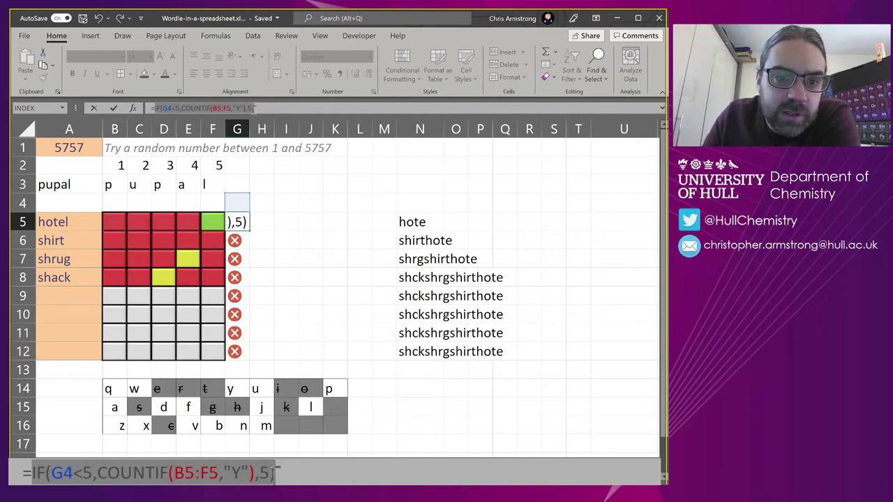
key(Escape)
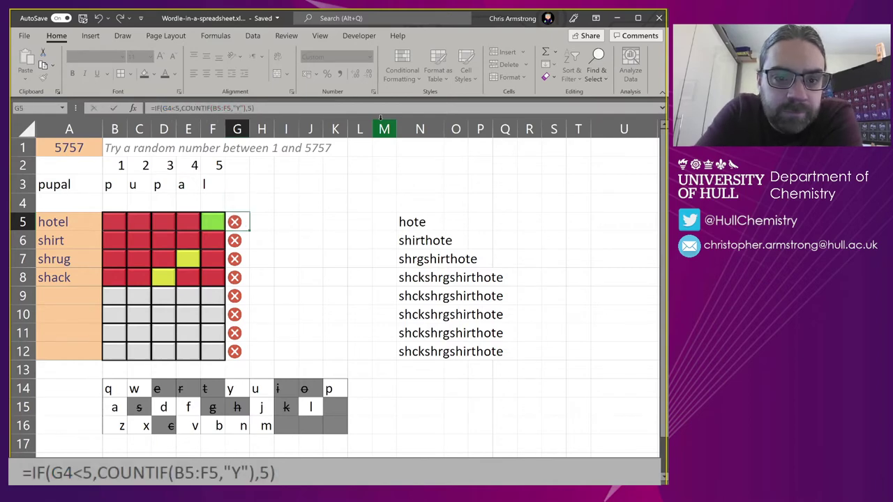
key(Down)
key(Up)
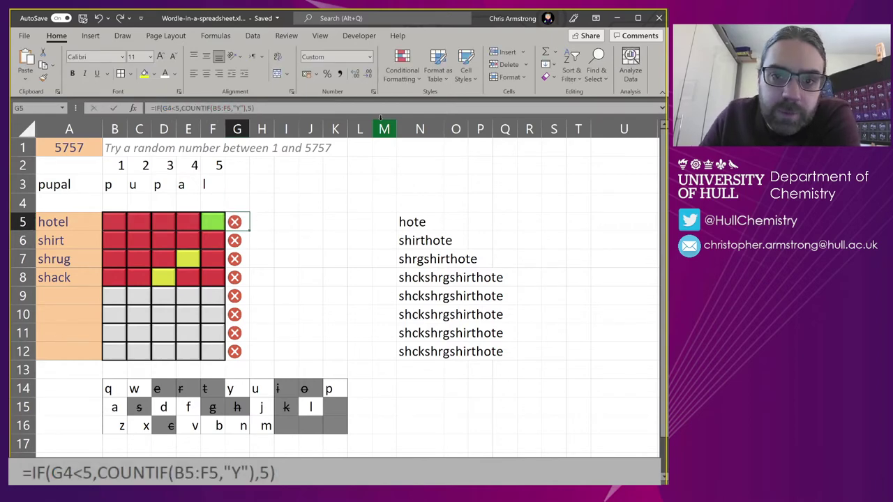
Inspect the icon set rule applied to G5:G12 and its value thresholds, leaving the rule unchanged.
click(412, 72)
click(414, 260)
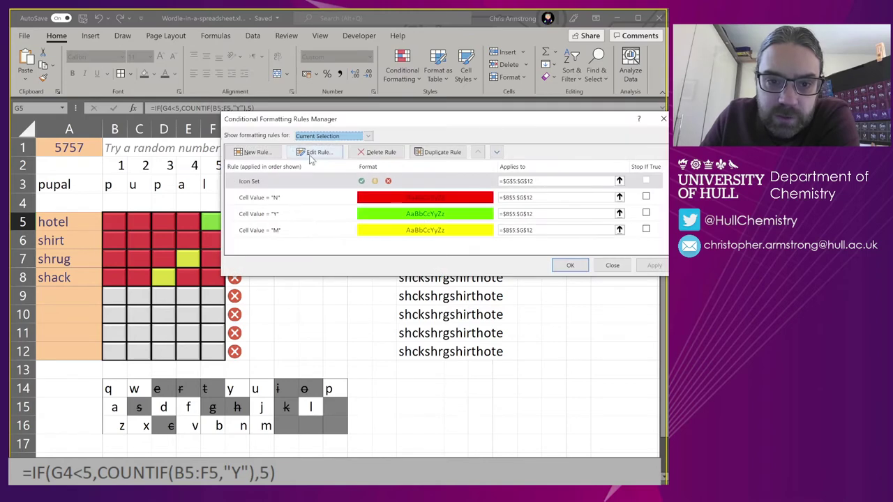
click(614, 266)
drag(235, 217, 240, 352)
click(416, 65)
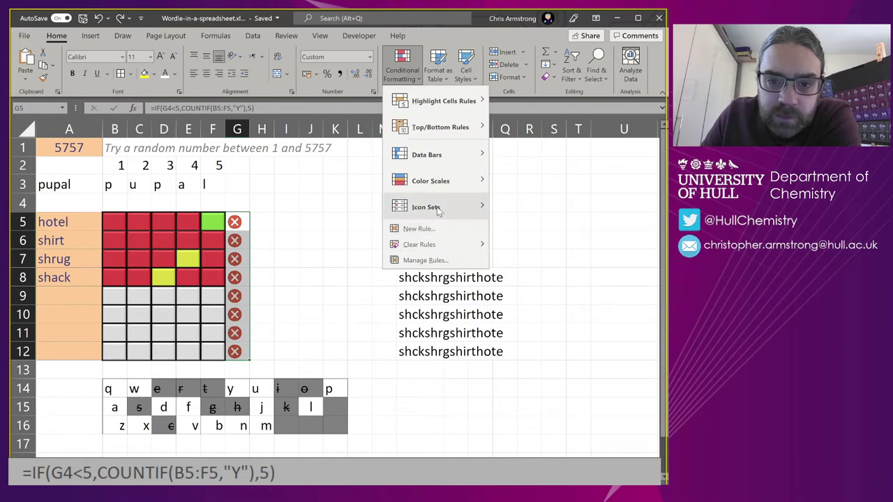
click(420, 259)
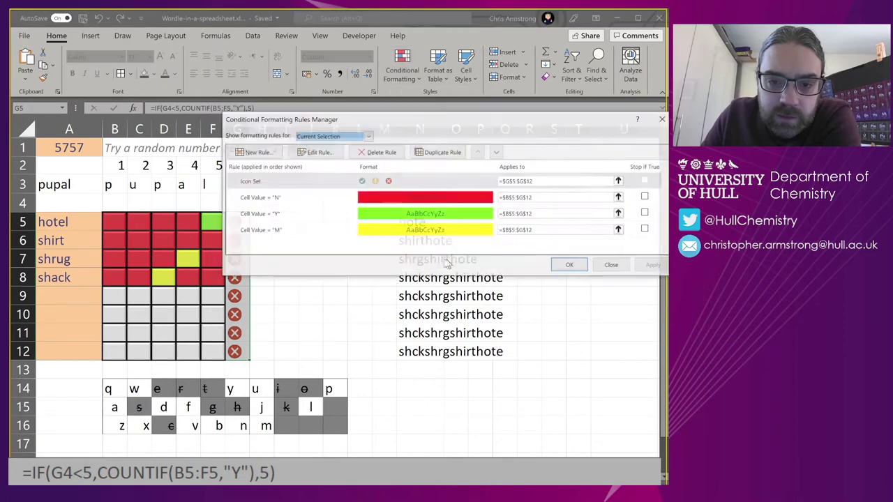
click(408, 183)
click(316, 151)
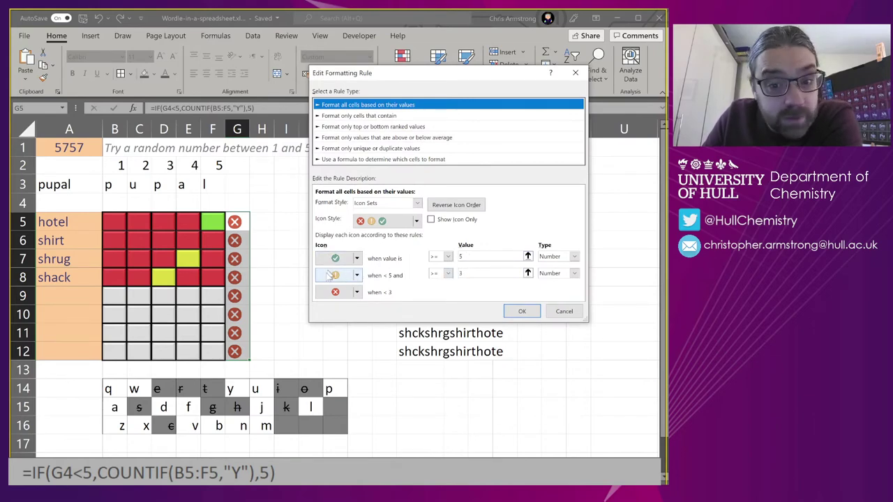
click(564, 312)
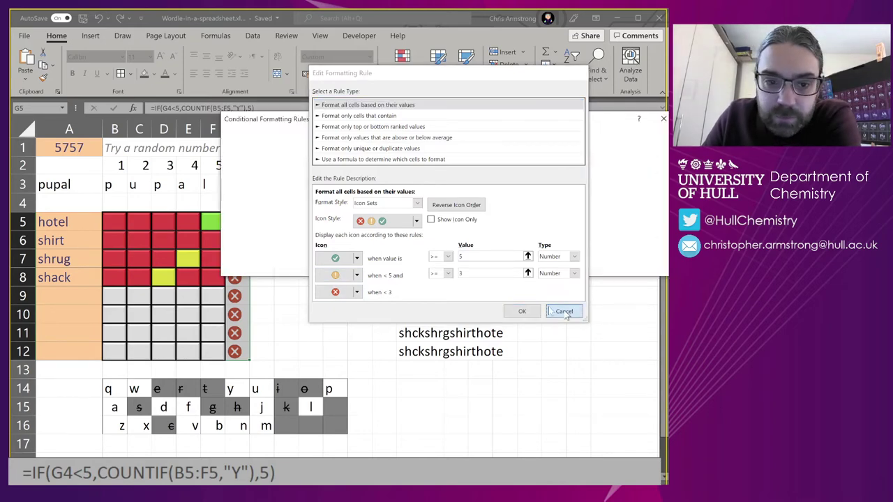
click(610, 265)
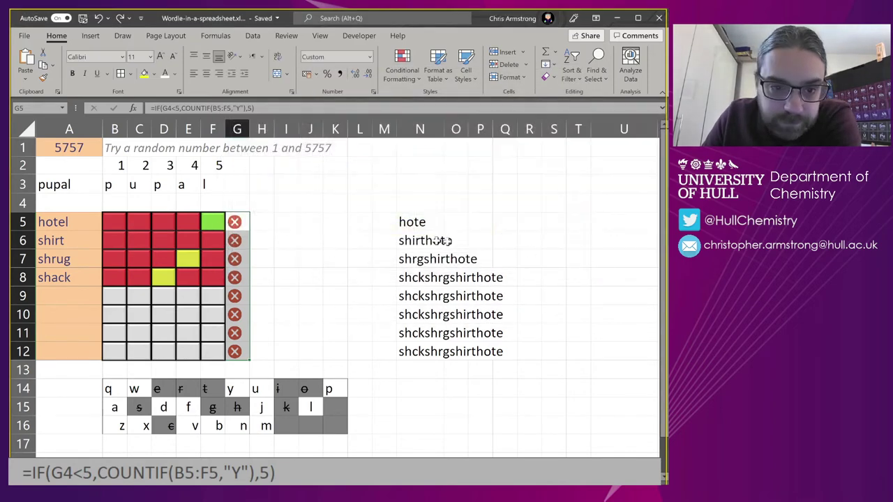
Examine the validation formula in H5 that checks the guess's length and its presence in the word list.
click(257, 221)
click(189, 474)
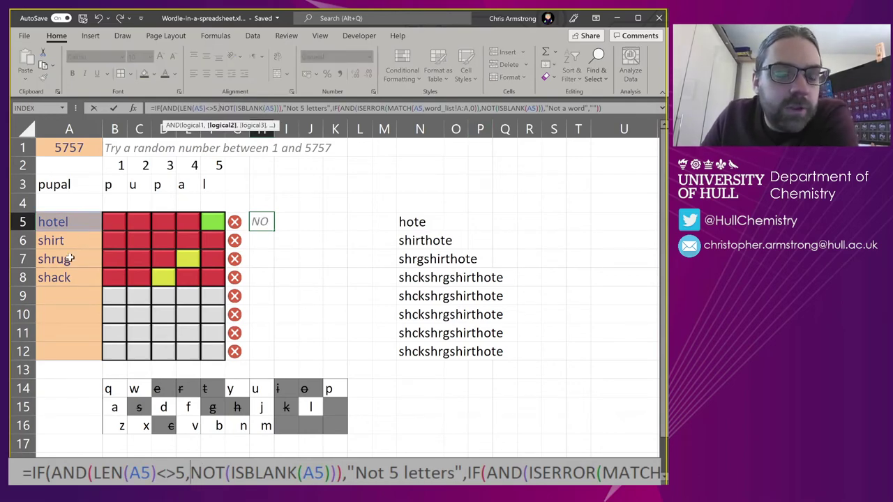
key(Escape)
Shorten the guess in A5 to "hot" to test the word-length check.
click(70, 223)
key(F2)
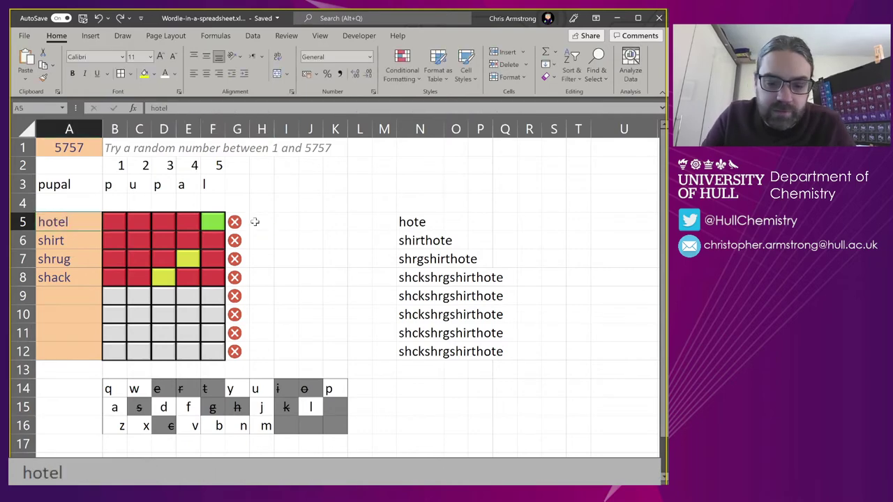
key(BackSpace)
key(BackSpace)
key(Return)
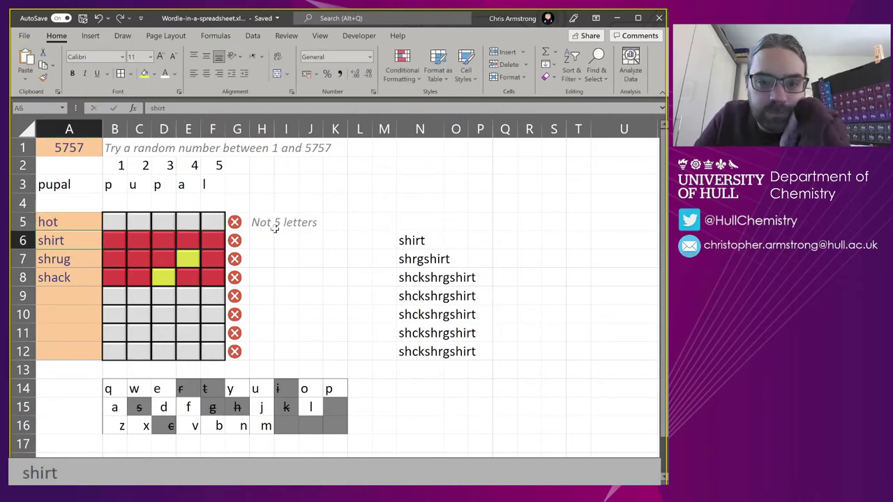
Examine the length test, blank check, word_list match and "Not 5 letters" and "Not a word" outputs in H5's formula.
click(259, 222)
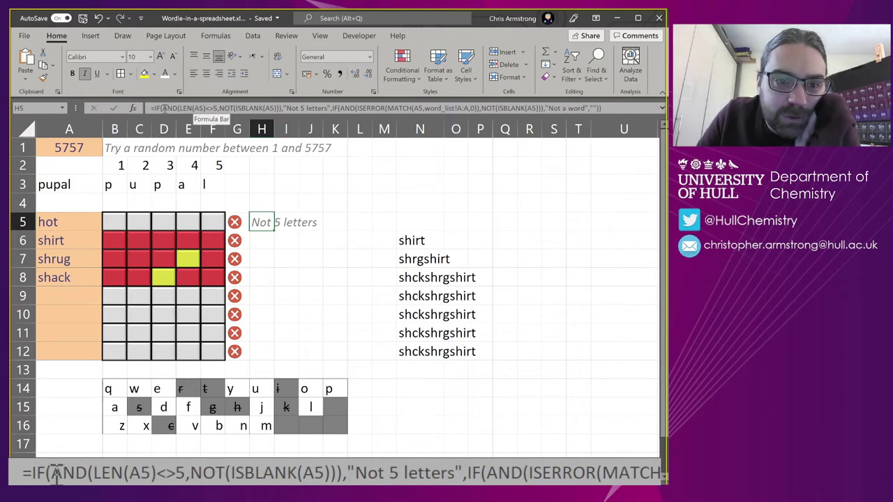
drag(91, 472, 195, 474)
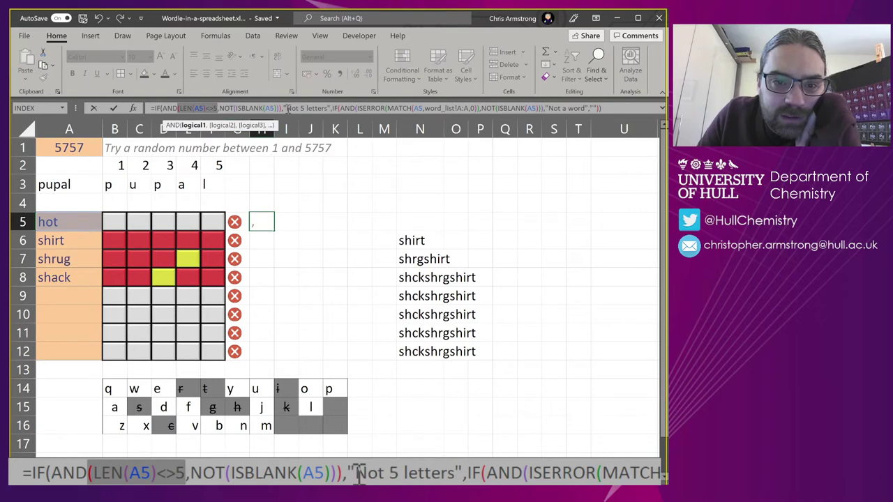
drag(356, 473, 458, 473)
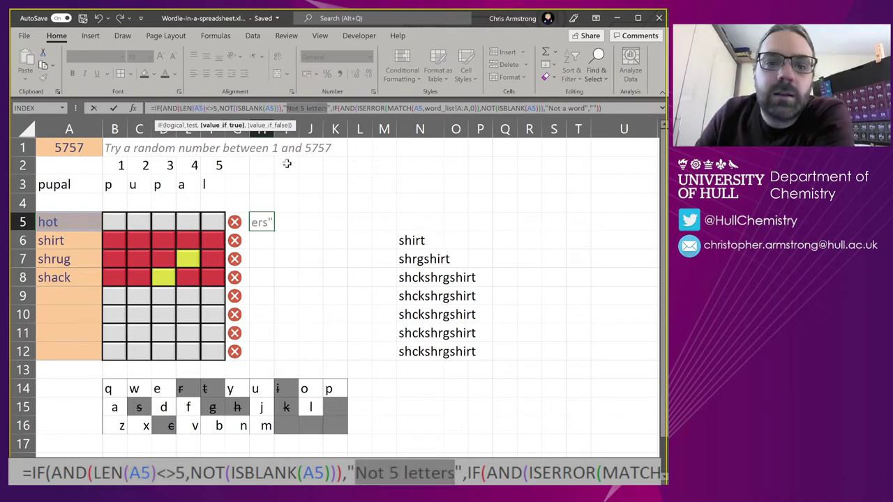
mouse_move(157, 473)
mouse_down()
mouse_move(187, 473)
mouse_move(175, 473)
mouse_up()
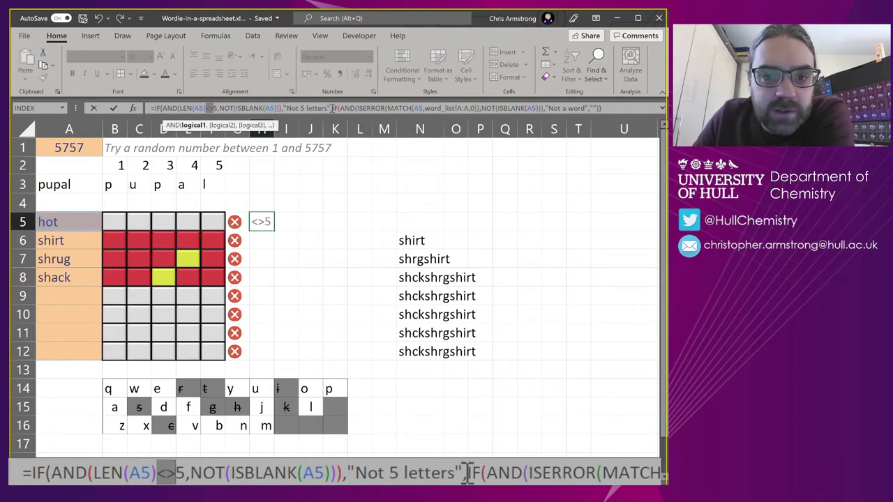
drag(333, 108, 480, 109)
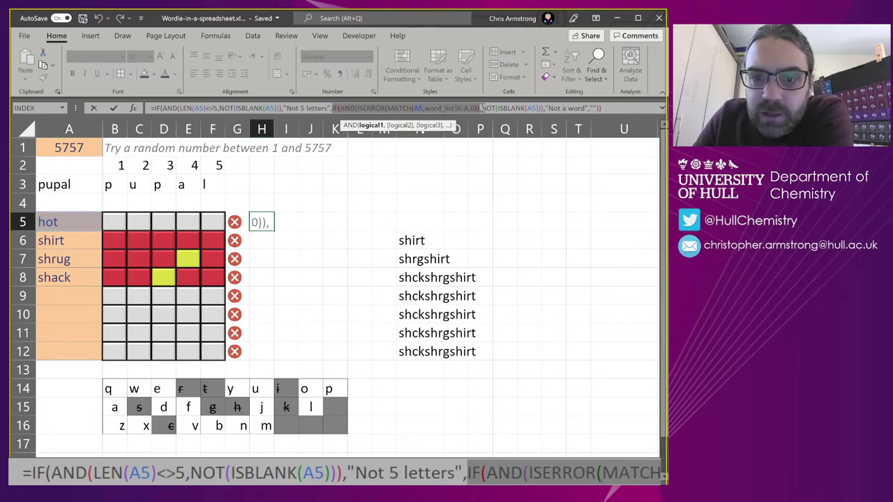
drag(546, 108, 593, 108)
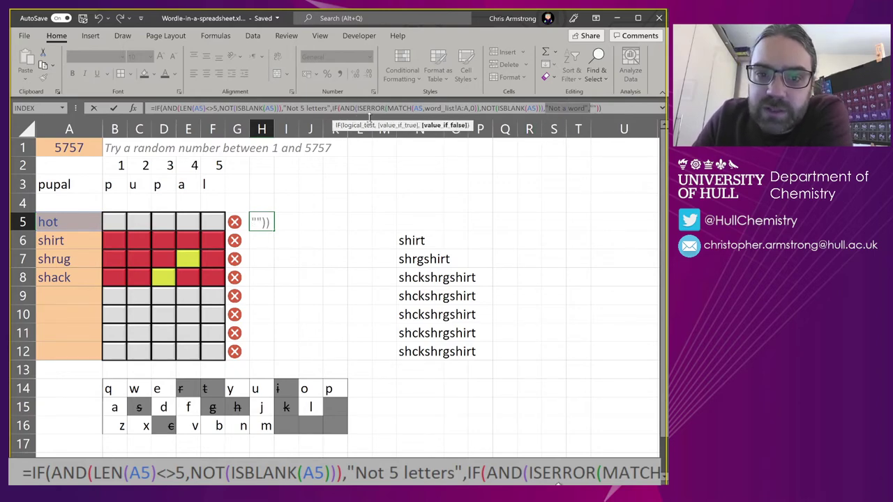
double_click(382, 109)
click(573, 109)
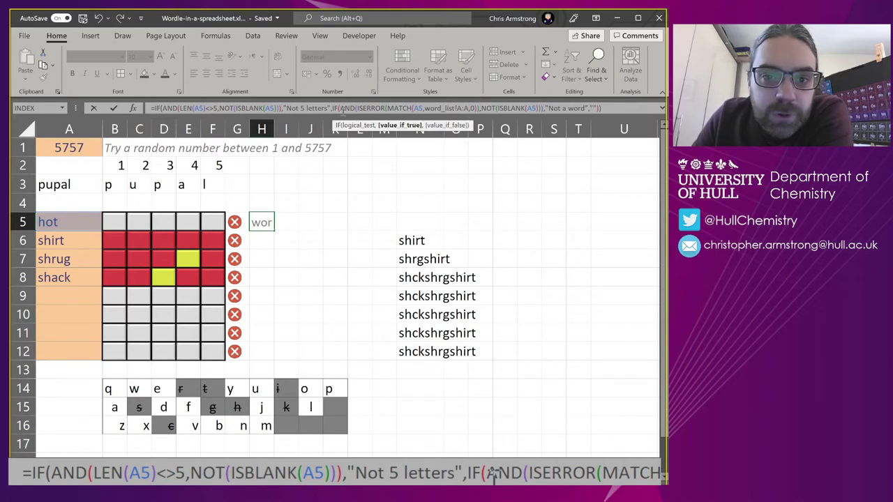
click(221, 109)
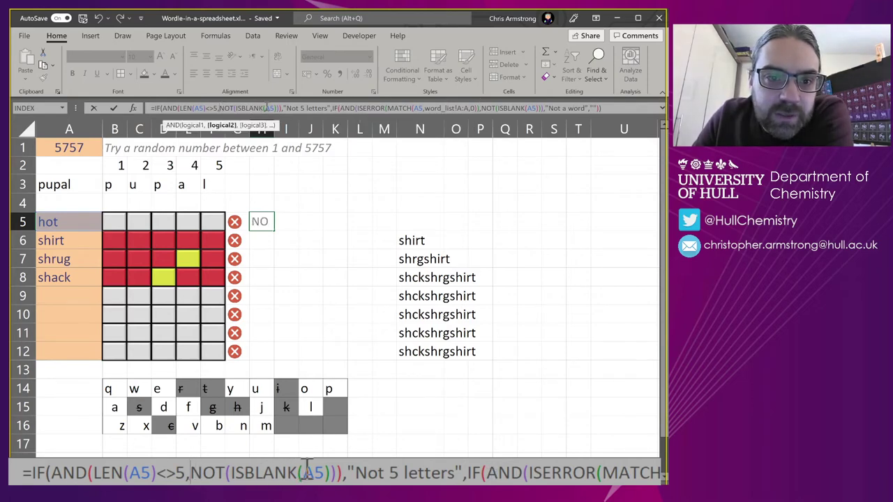
click(263, 109)
key(ctrl+Return)
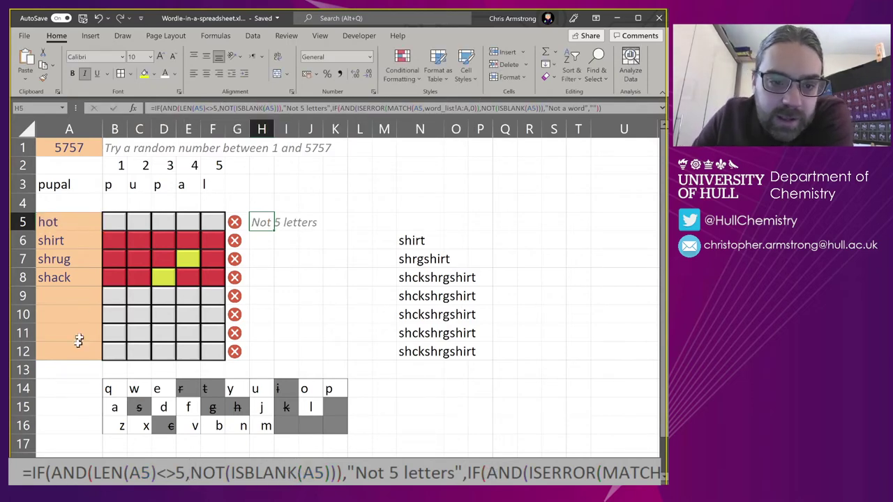
Compare the validation formulas in H6 and H9:H12 with their filled and blank guess cells in column A.
key(Down)
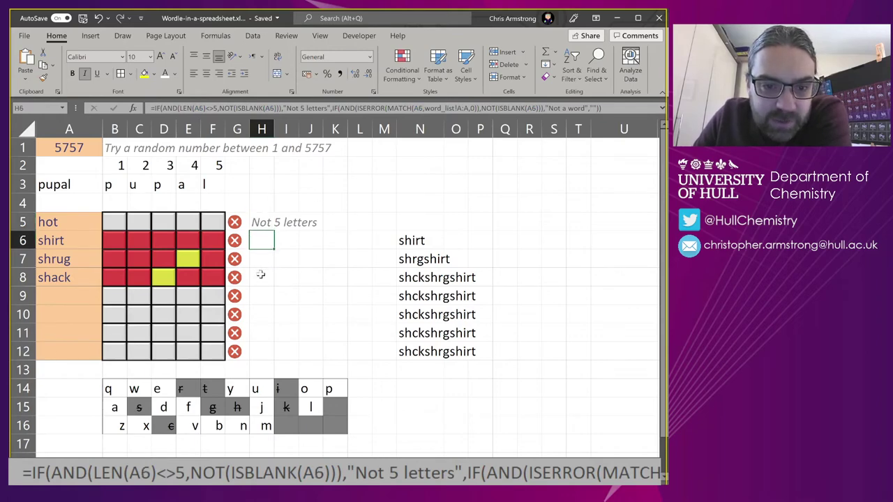
click(260, 298)
drag(262, 298, 261, 346)
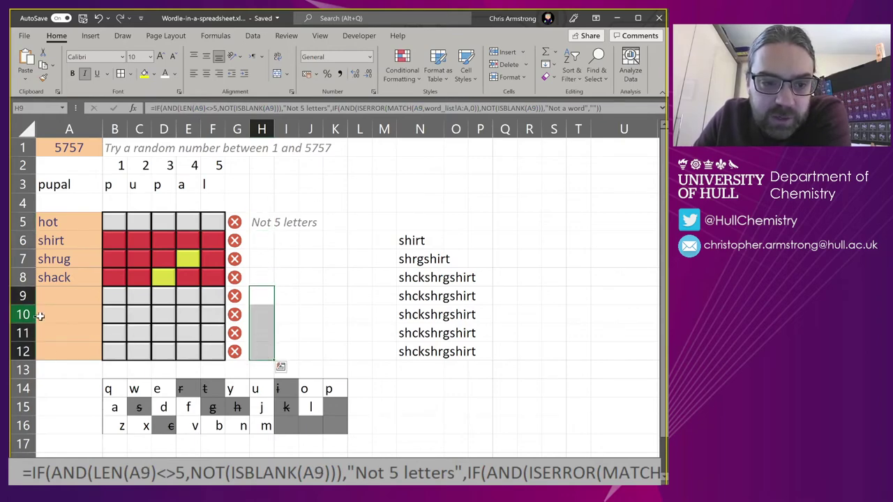
drag(69, 295, 69, 350)
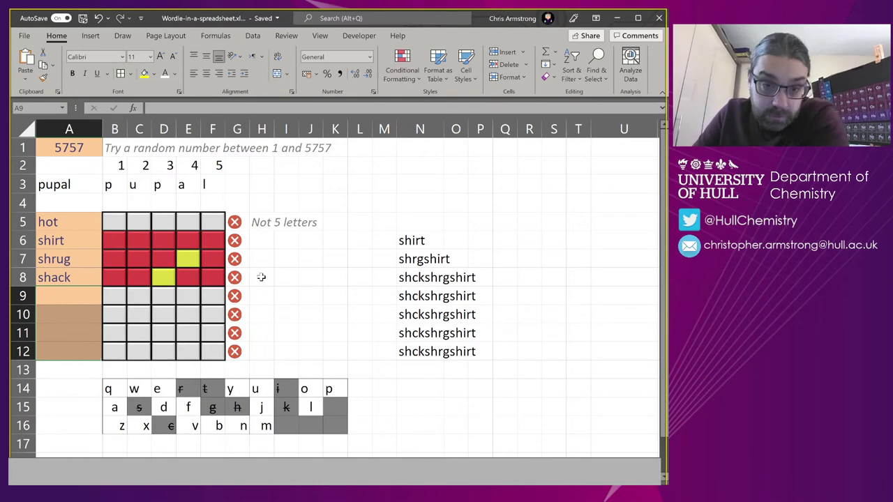
click(263, 242)
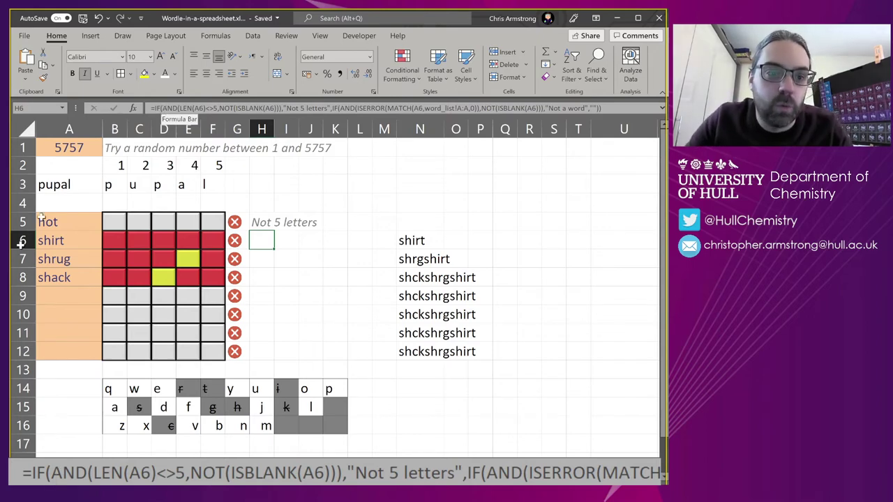
click(77, 220)
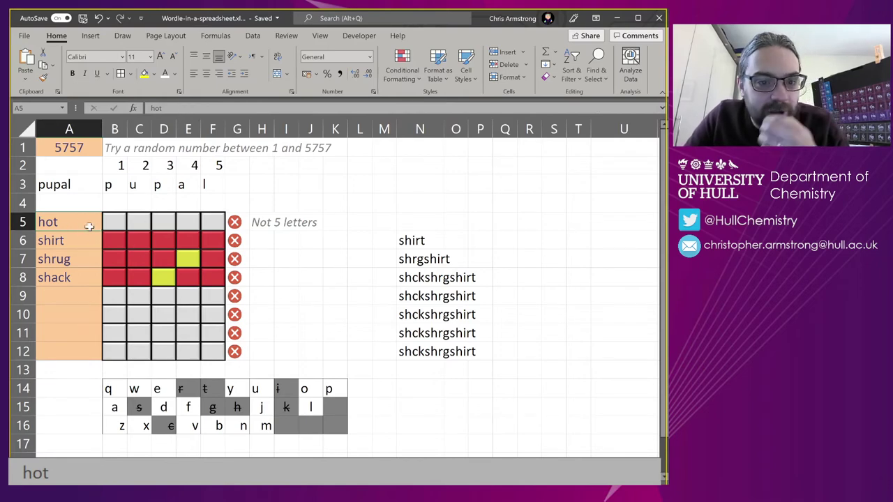
Examine how the CONCAT, IF and MID formula in N5 collects the letters marked "N" in B5:F5.
click(415, 222)
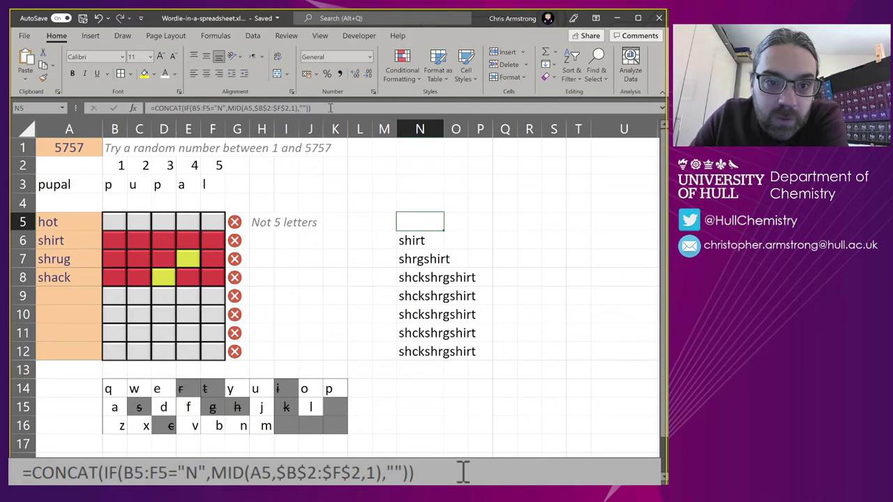
key(F2)
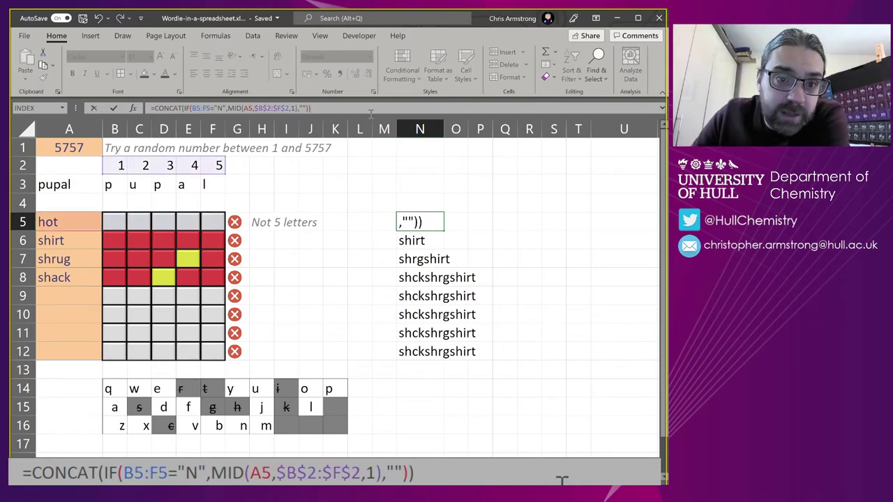
drag(227, 108, 294, 108)
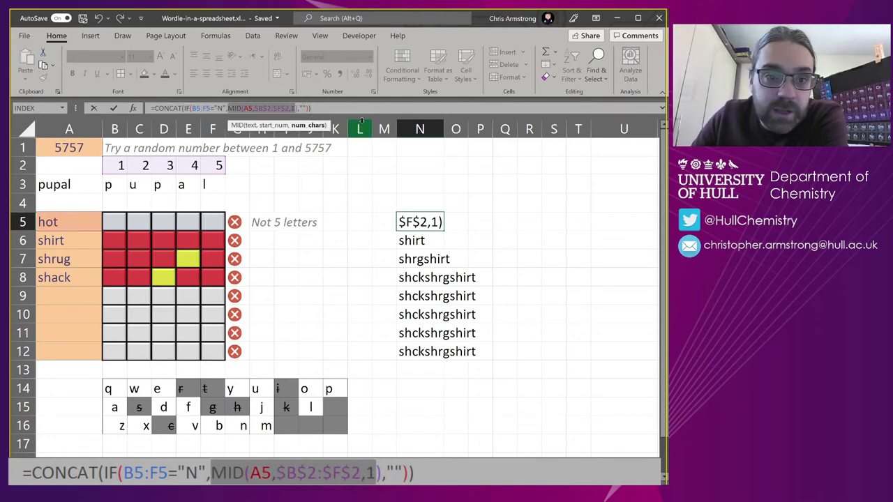
Reduce the formula in N5 to =MID(A5,$B$2:$F$2,1) to split the guess into separate letters.
double_click(158, 108)
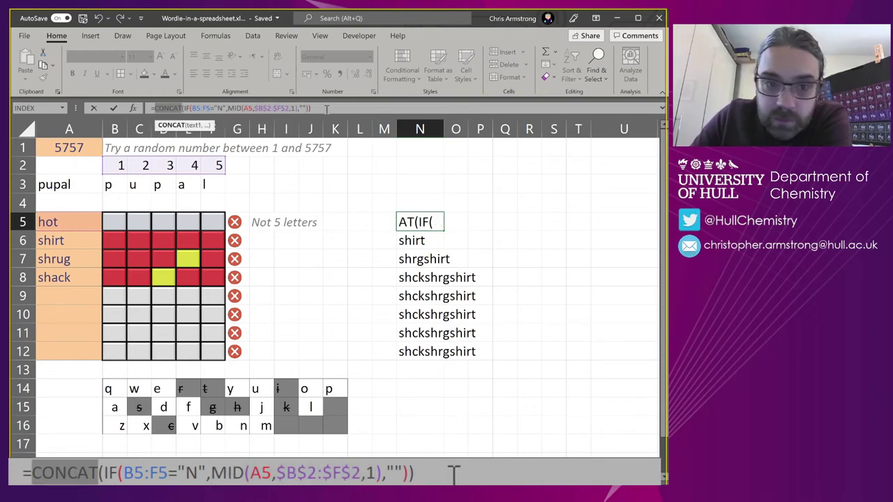
key(Delete)
key(Delete)
key(Delete)
key(Delete)
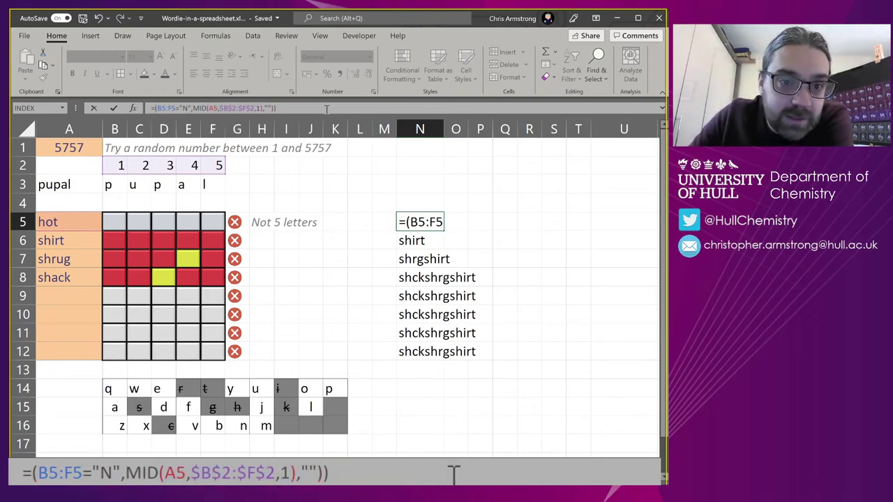
key(Delete)
key(Delete)
key(Delete)
key(Delete)
key(Delete)
key(Delete)
key(Delete)
key(Delete)
key(Delete)
key(Delete)
key(Delete)
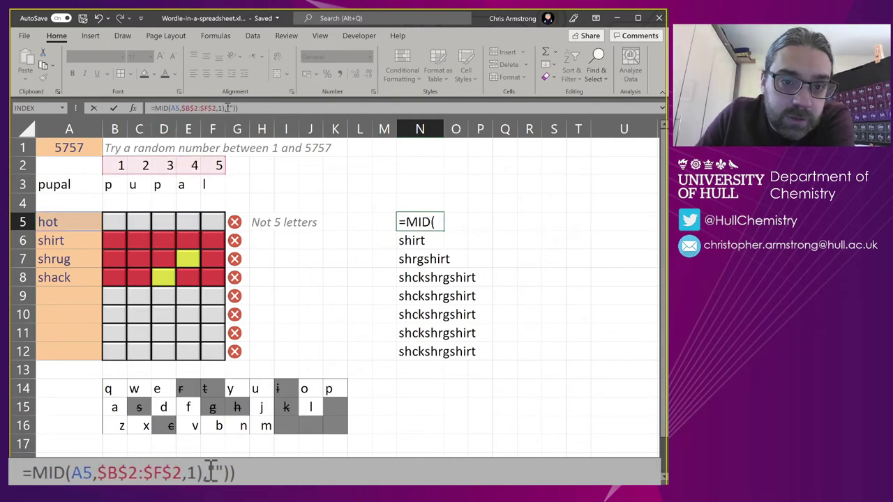
drag(206, 474, 237, 475)
key(Delete)
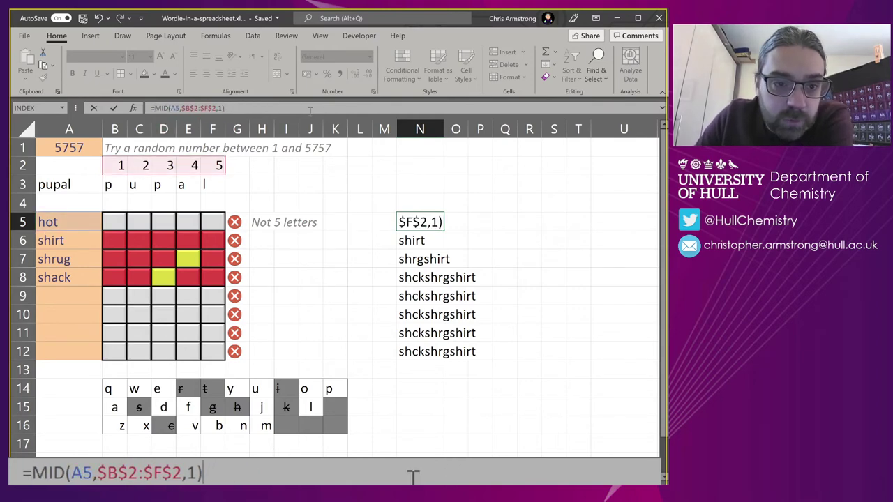
key(Return)
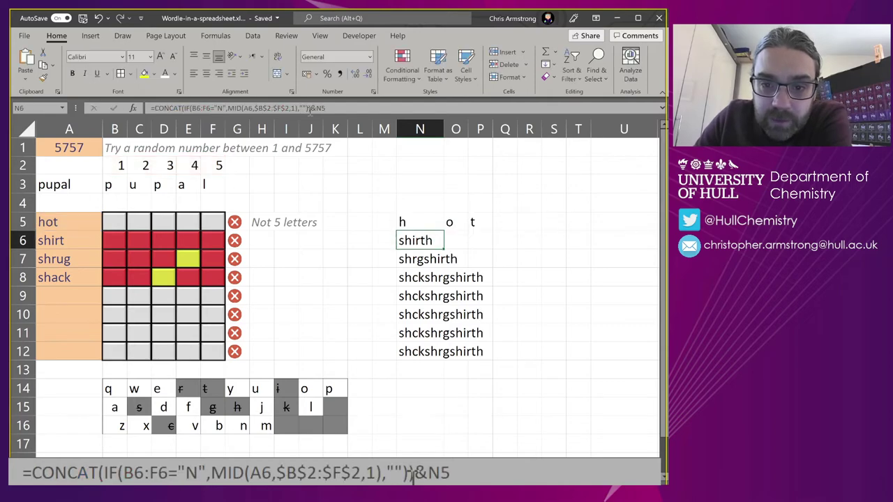
Change the guess in A5 to "hotel".
key(Up)
key(Right)
key(Left)
key(Left)
key(Left)
key(Left)
key(Left)
key(Left)
key(Left)
key(Left)
key(Left)
key(Left)
key(Left)
key(Left)
key(Left)
key(Left)
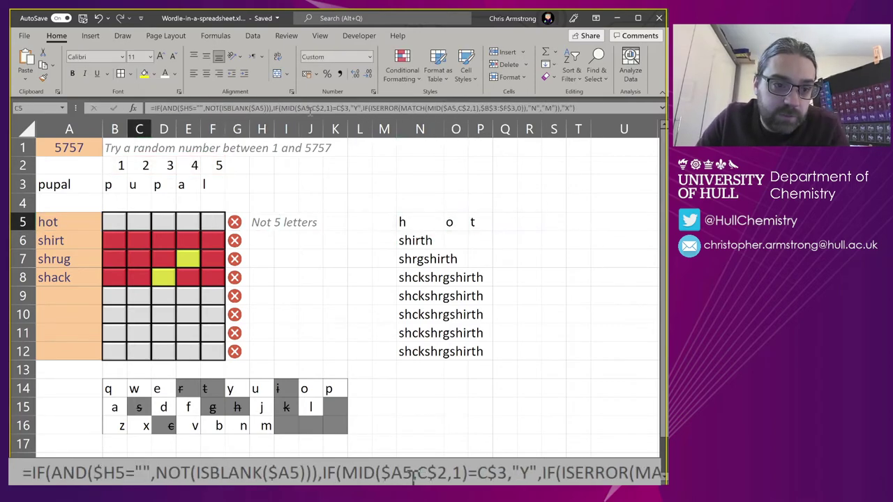
text(hotel)
key(Return)
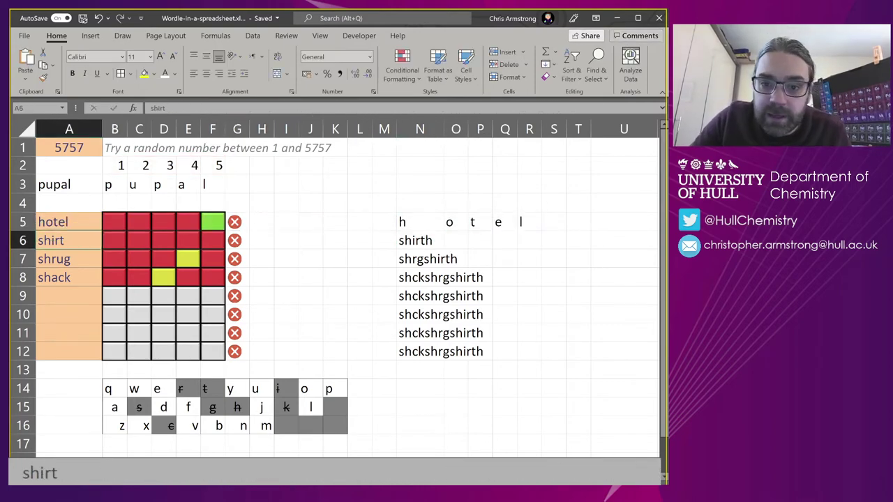
Wrap the MID formula in N5 in CONCAT so it reads =CONCAT(MID(A5,$B$2:$F$2,1)).
click(528, 222)
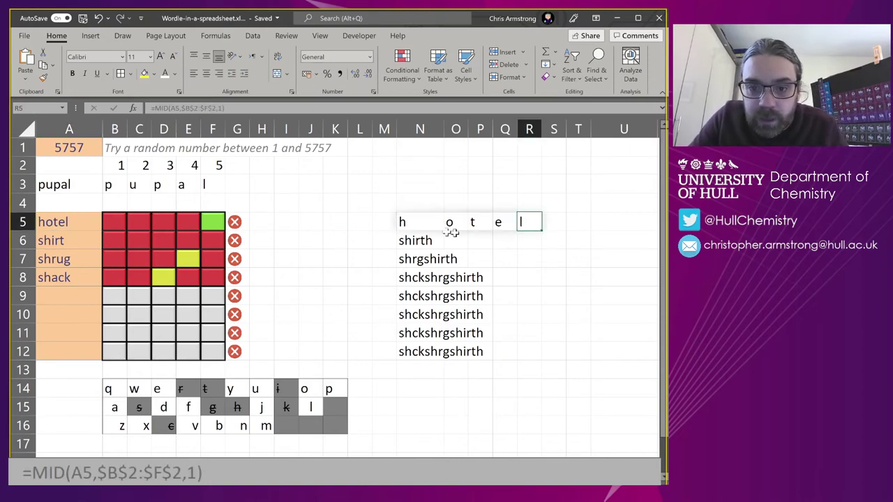
click(429, 222)
click(155, 108)
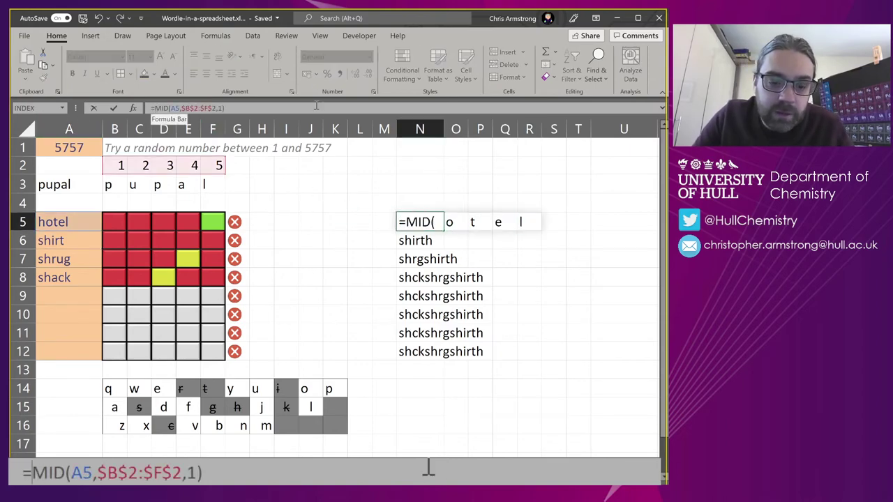
text(CONCAT()
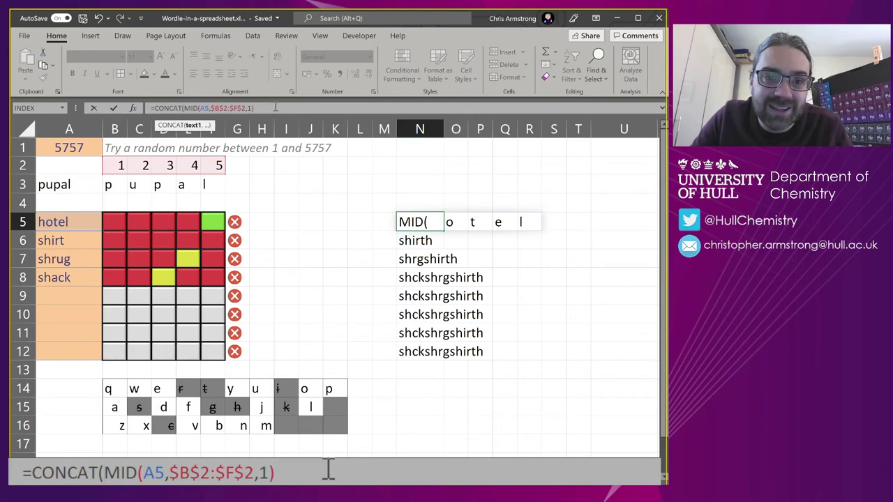
click(282, 106)
text())
key(Return)
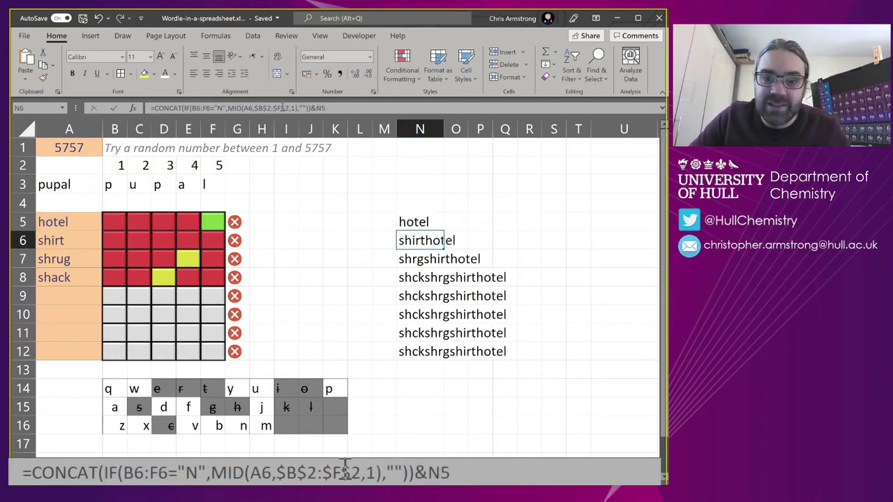
Fill the CONCAT and IF formula from N6 up into N5.
key(Up)
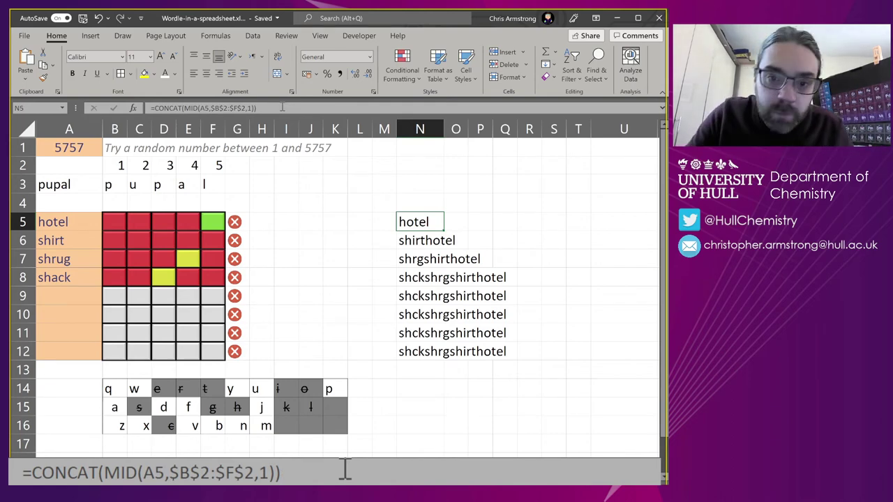
click(438, 241)
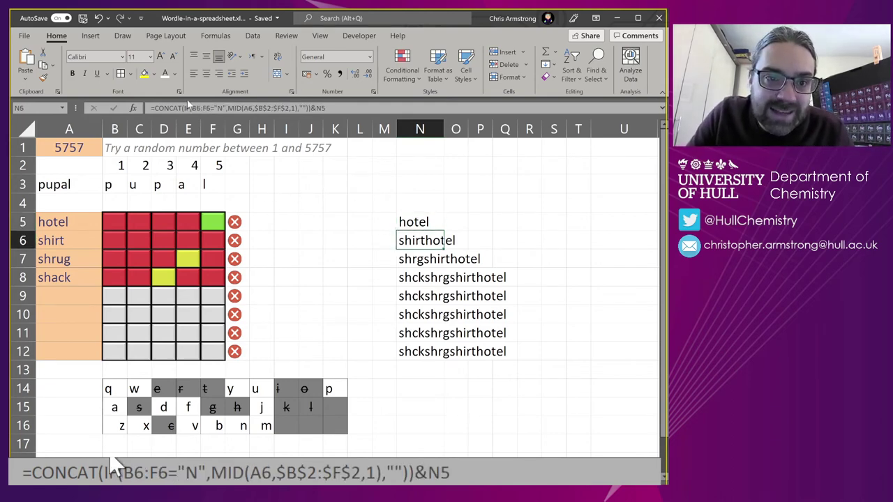
drag(445, 249, 445, 222)
click(437, 228)
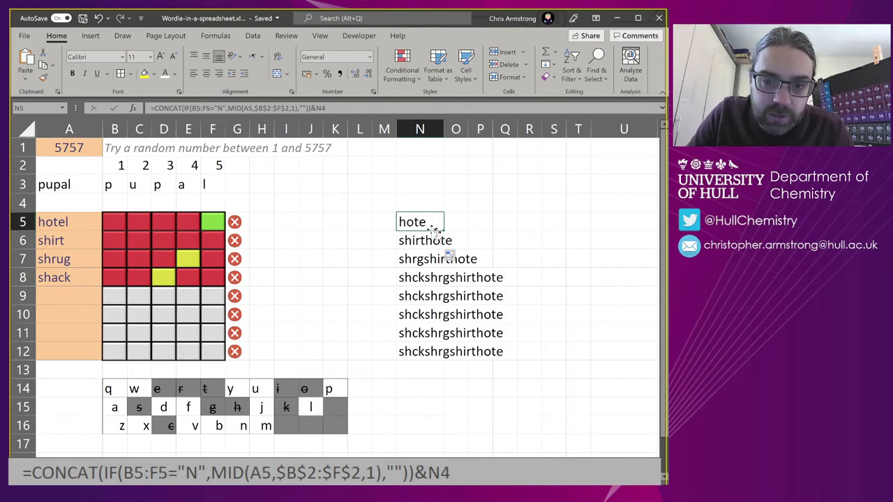
Examine the IF test, the MID and empty-text arguments and the &N4 ending of the formula in N5.
click(194, 108)
drag(192, 108, 225, 108)
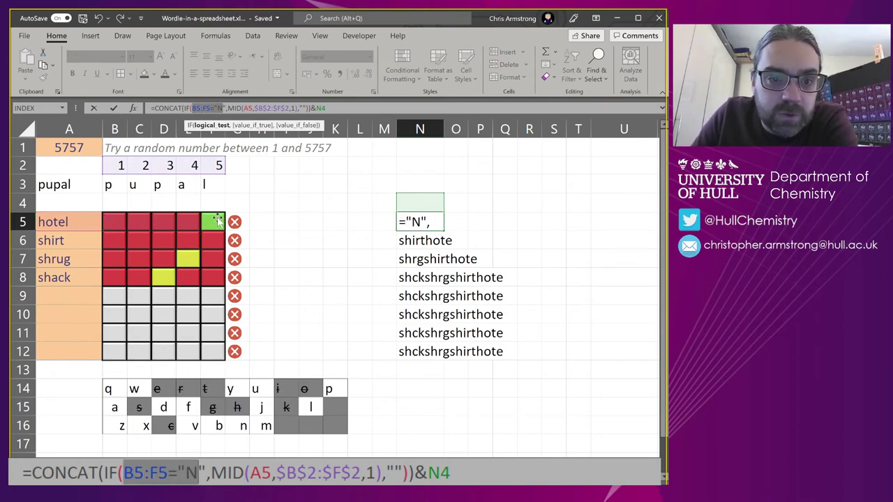
drag(230, 108, 316, 108)
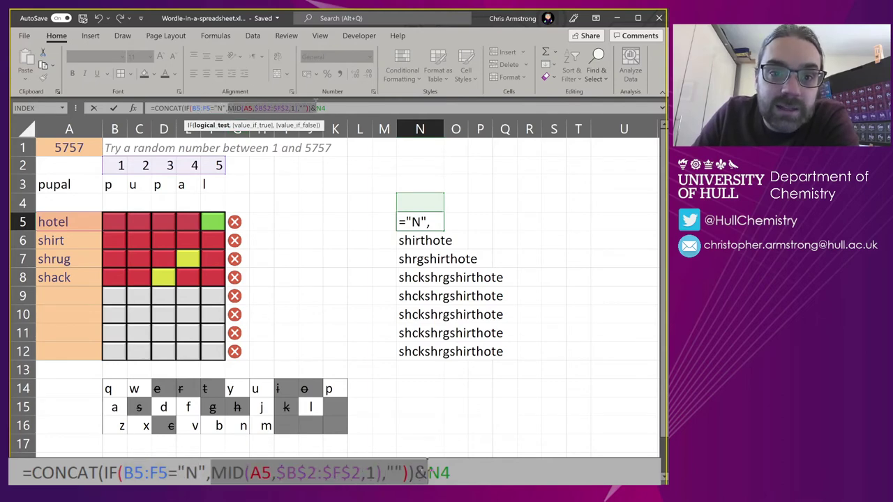
key(Left)
key(Left)
key(Left)
key(Left)
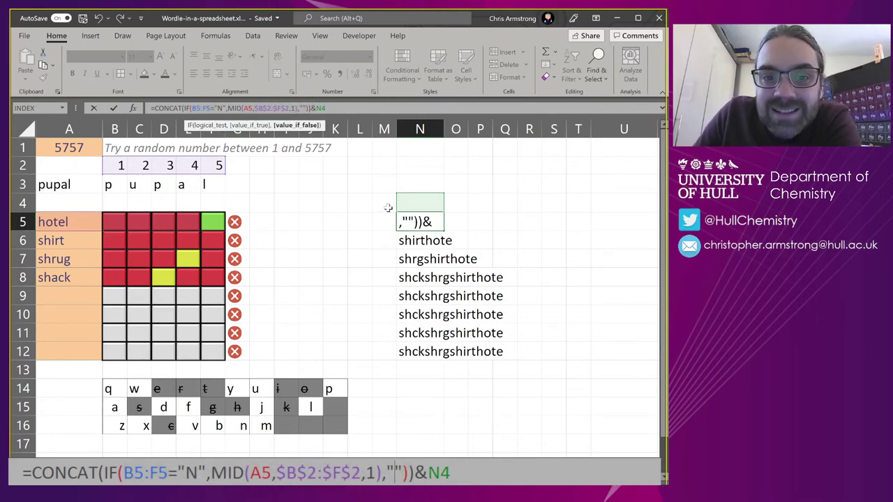
click(518, 478)
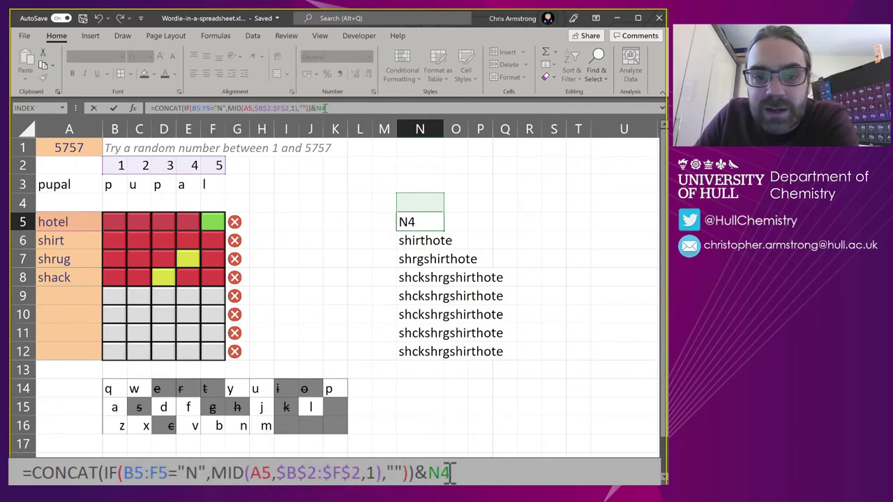
key(ctrl+Return)
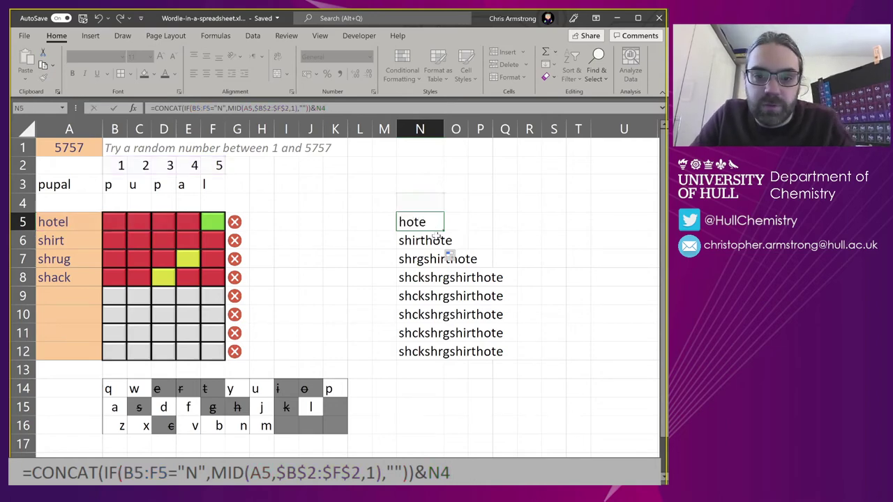
Review the cumulative CONCAT formulas in N6 through N12, one cell at a time.
click(419, 240)
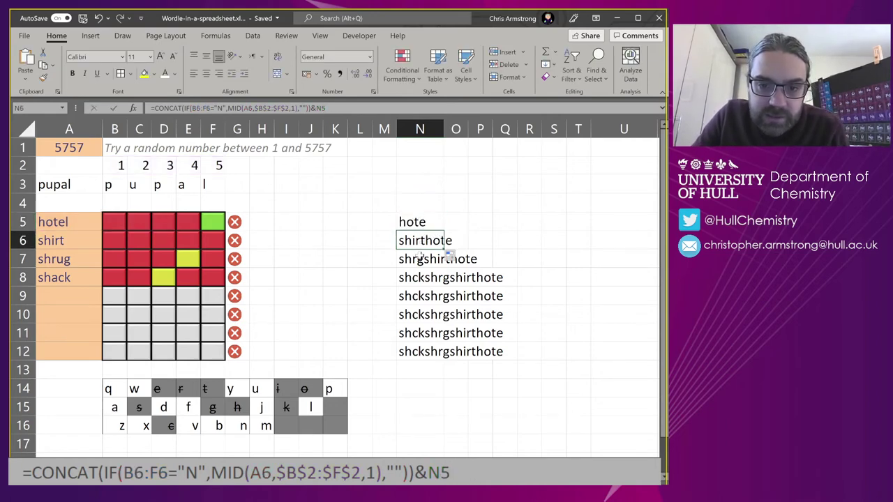
click(421, 260)
click(419, 278)
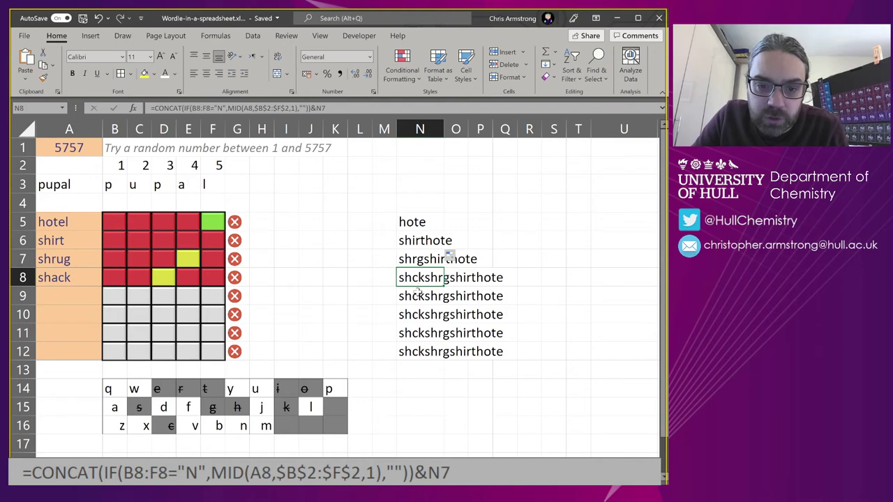
click(420, 298)
click(416, 314)
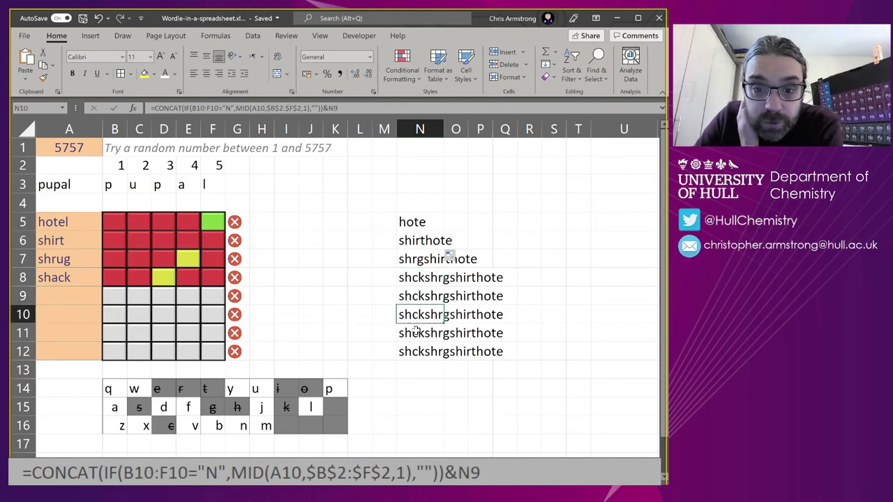
click(416, 333)
click(417, 353)
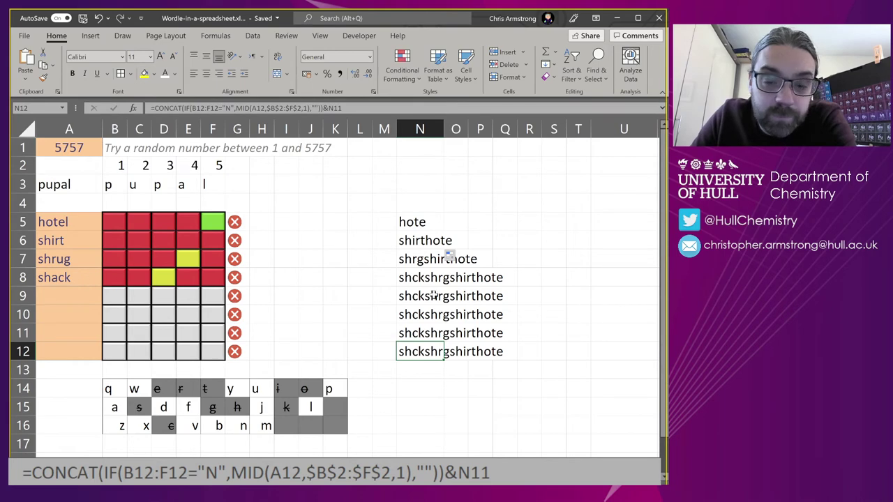
Examine the helper range B18:K20 and the IFERROR, FIND and INDIRECT parts of the formula in B18.
click(279, 334)
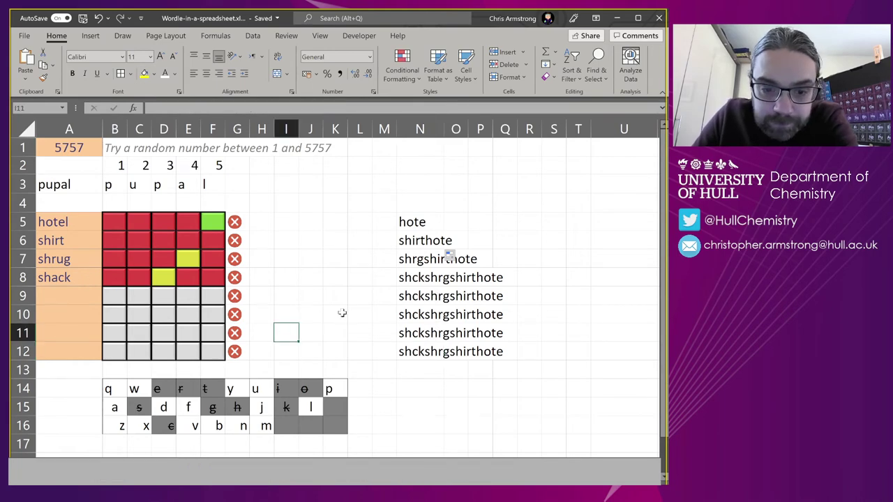
scroll(342, 313, down, 1)
drag(116, 413, 339, 437)
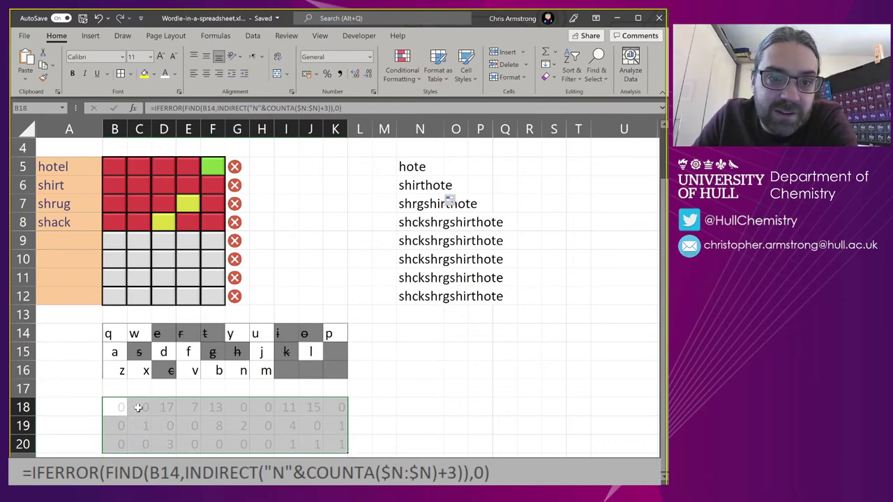
click(123, 408)
key(F2)
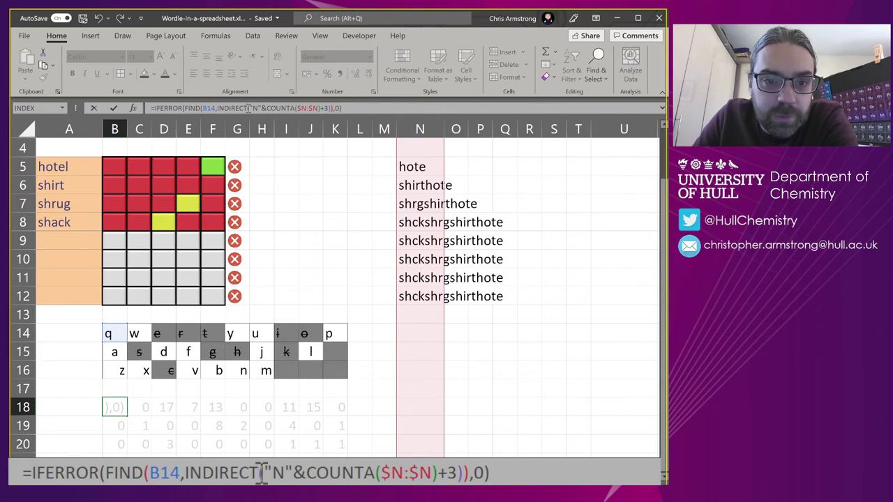
drag(185, 473, 539, 473)
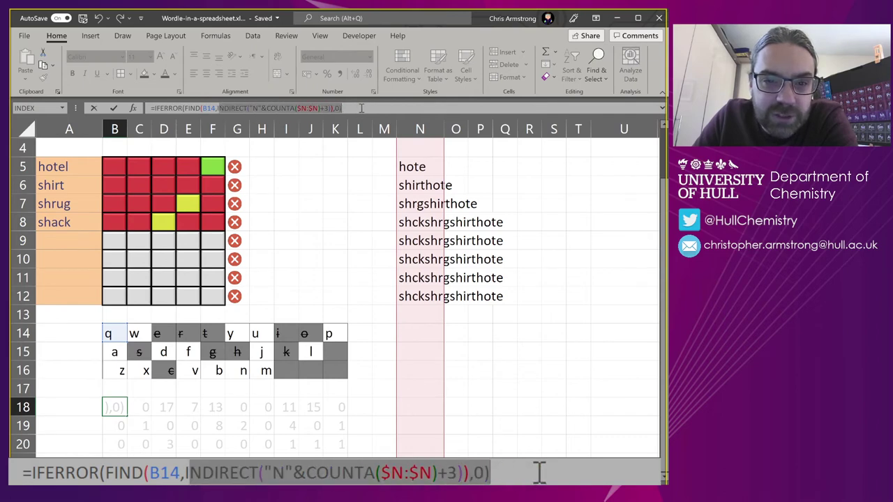
click(540, 473)
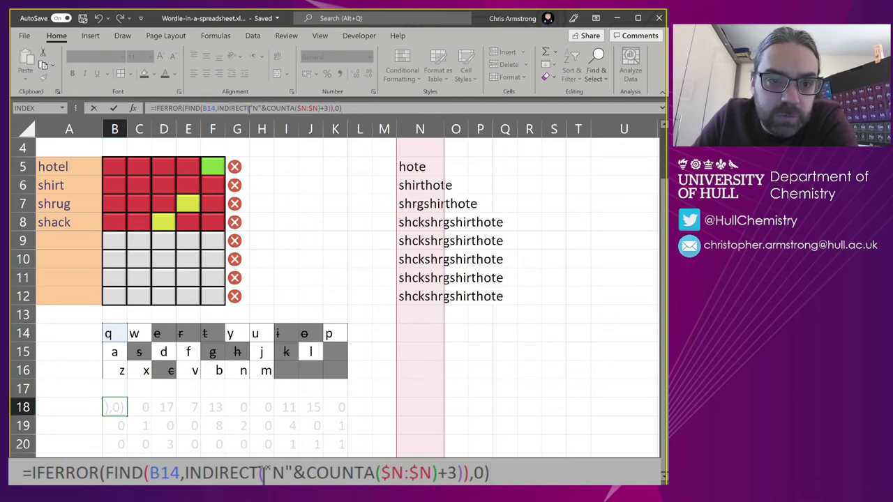
double_click(55, 473)
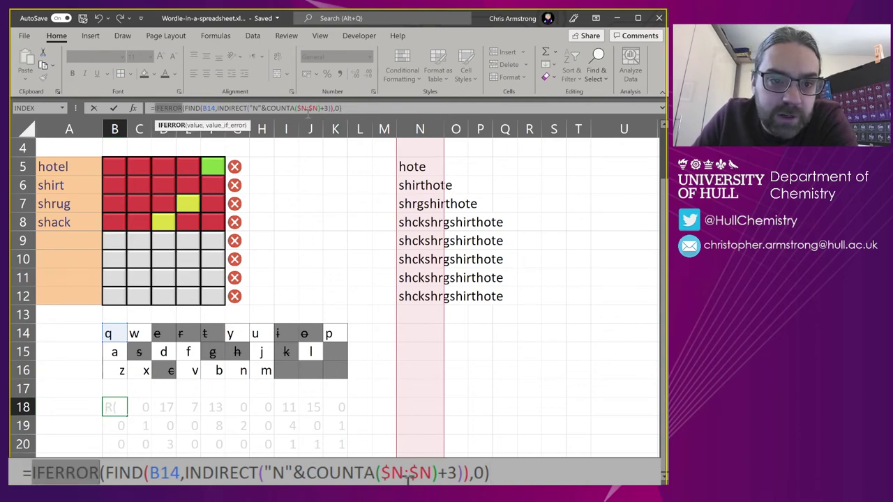
double_click(480, 473)
key(Escape)
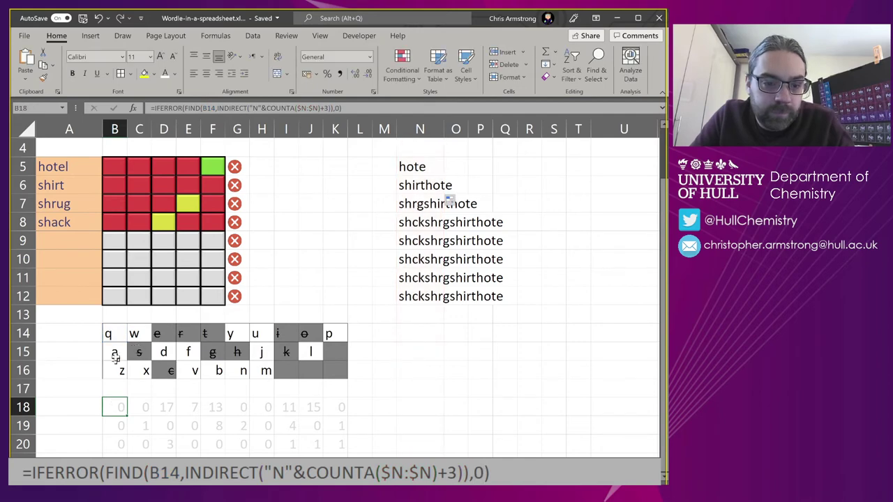
Inspect the formula of the existing conditional formatting rule on the letter grid, starting from cell B14.
click(115, 333)
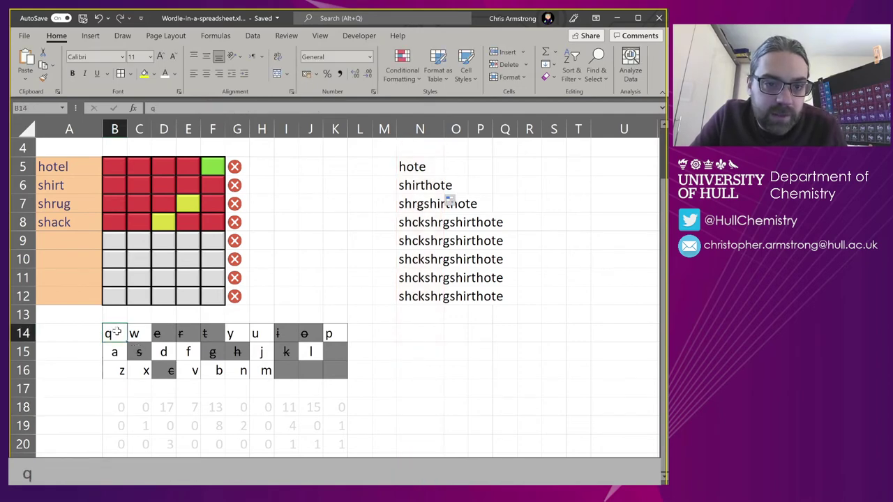
click(410, 82)
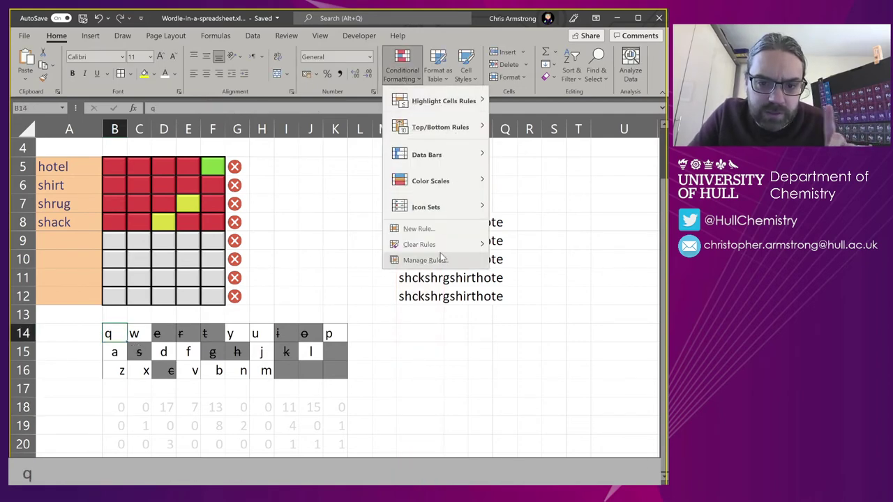
click(412, 257)
click(282, 183)
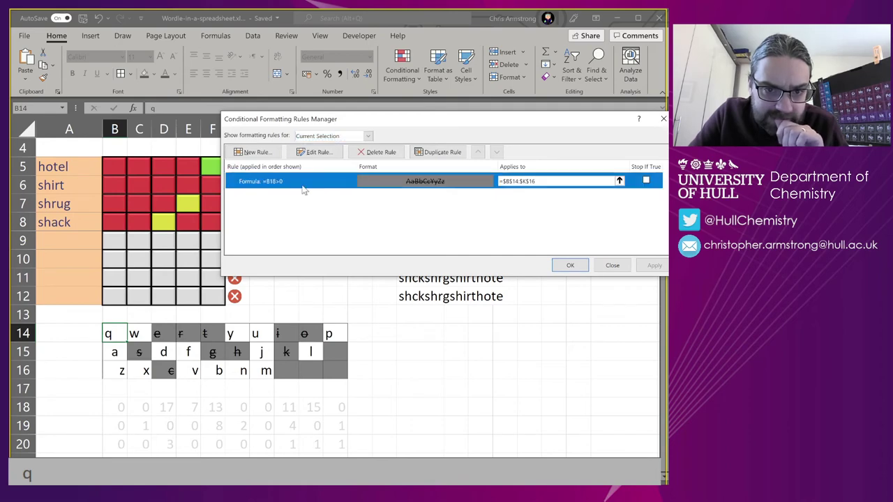
click(315, 152)
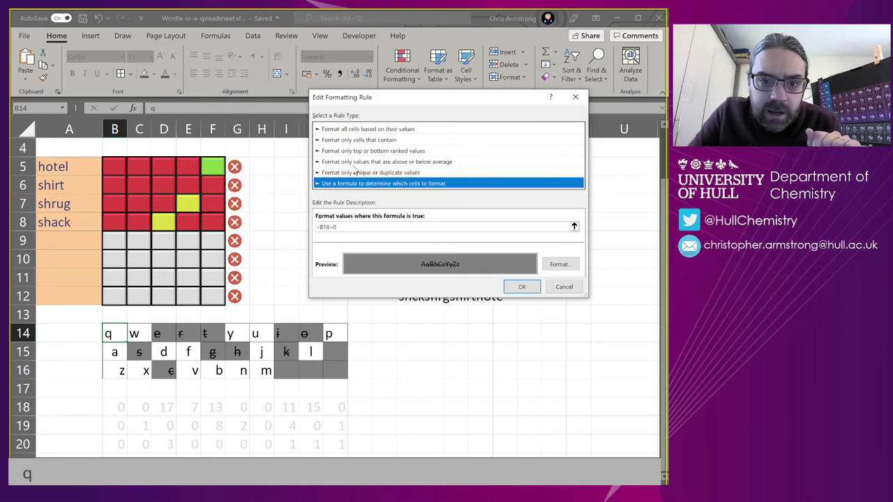
click(357, 226)
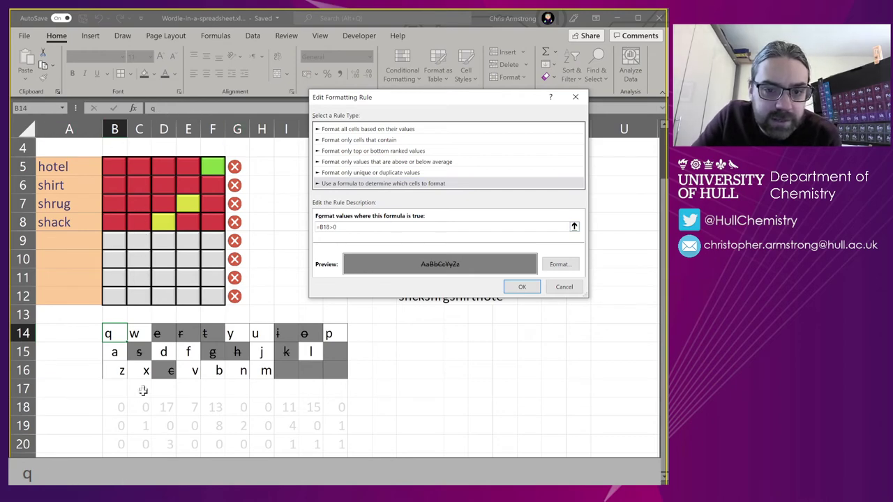
click(522, 287)
key(Return)
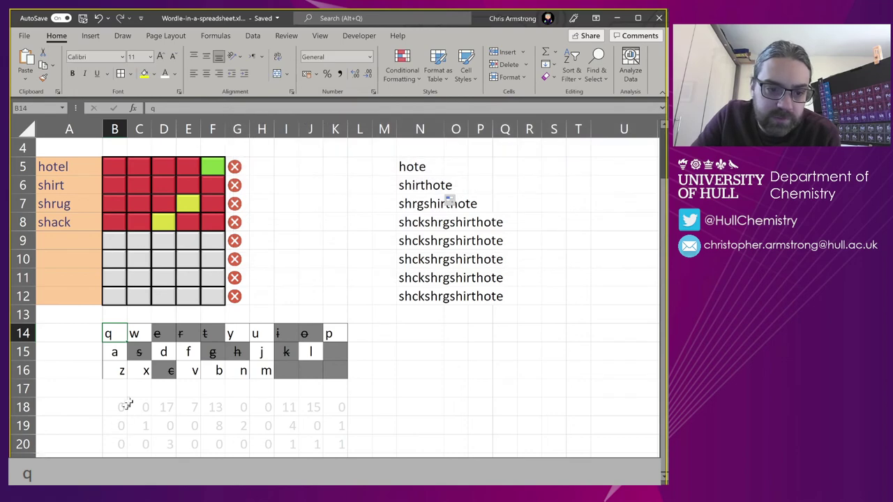
Try the value 5 in B18 to trigger the letter-grid formatting, and undo the entry.
click(120, 394)
click(120, 407)
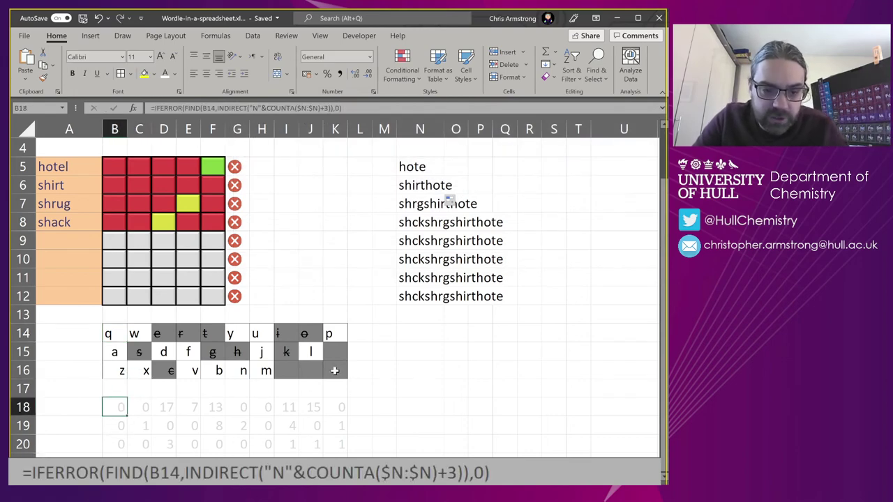
key(F2)
key(Return)
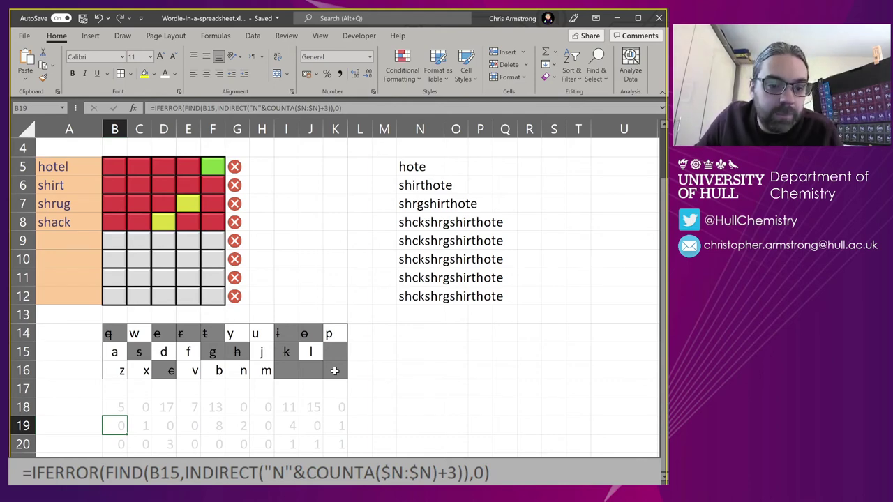
key(ctrl+z)
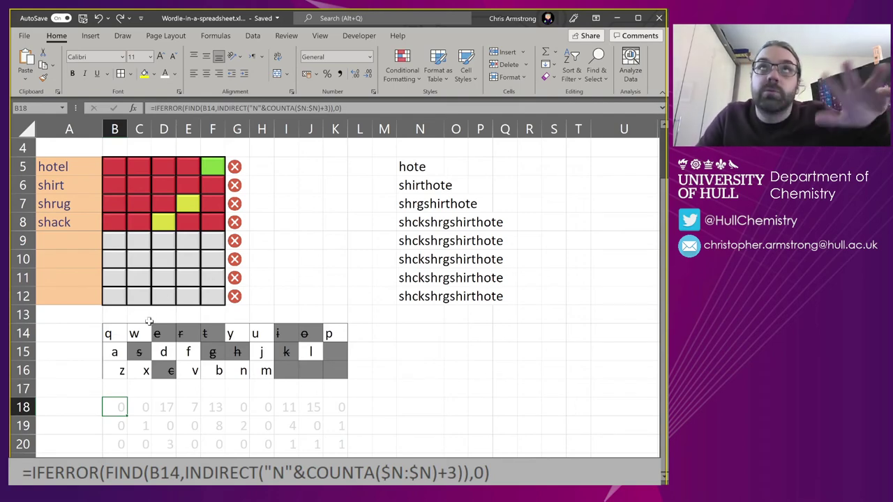
Add a formula-based conditional formatting rule to B14 using =B18>0 with a dark red fill.
click(114, 333)
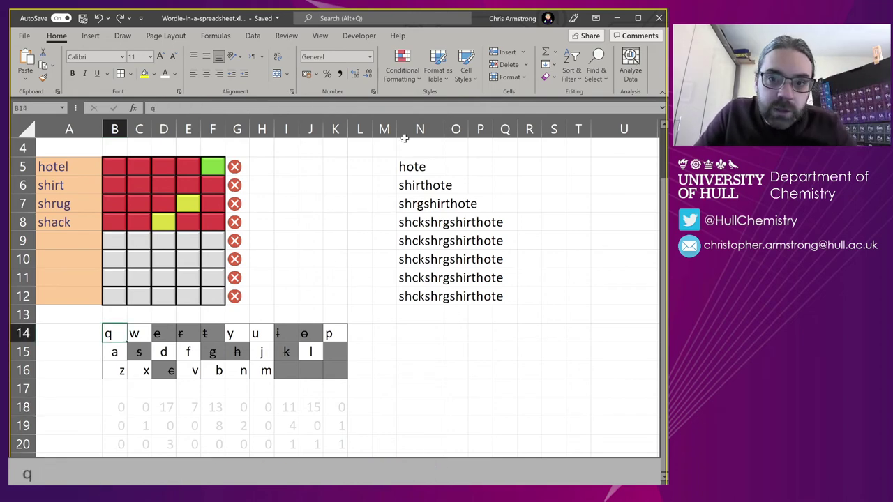
click(414, 78)
click(429, 230)
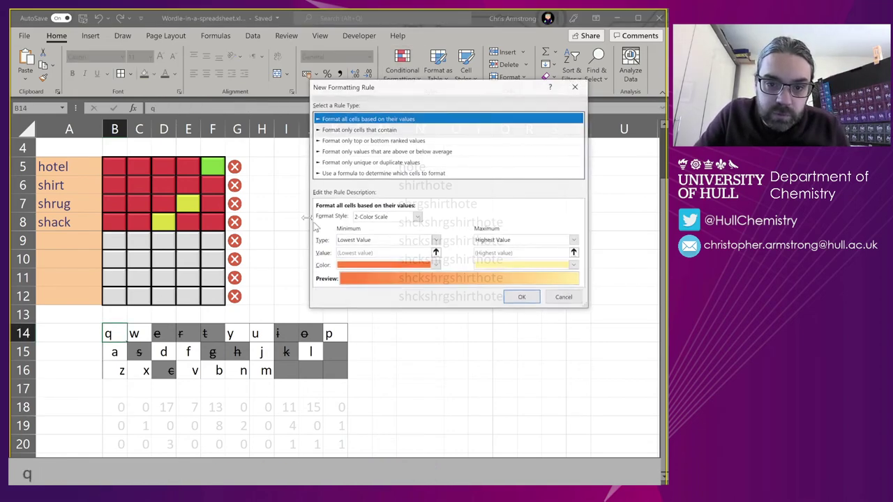
click(321, 174)
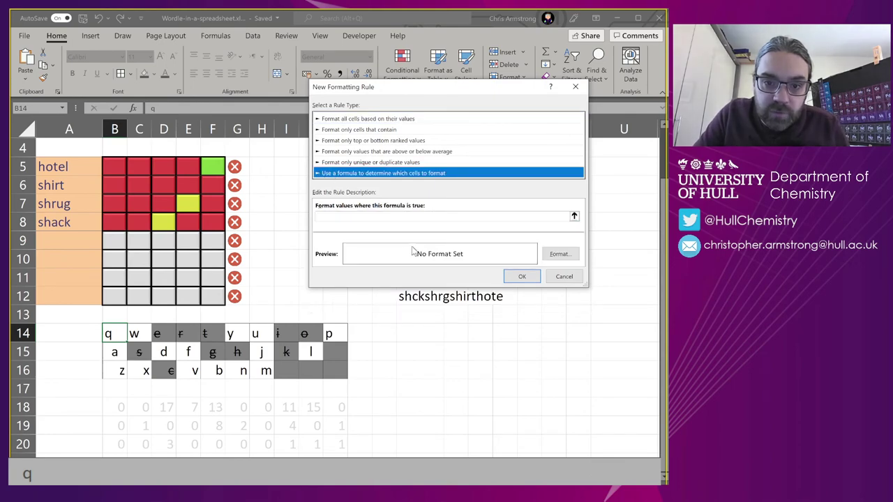
click(414, 218)
click(118, 406)
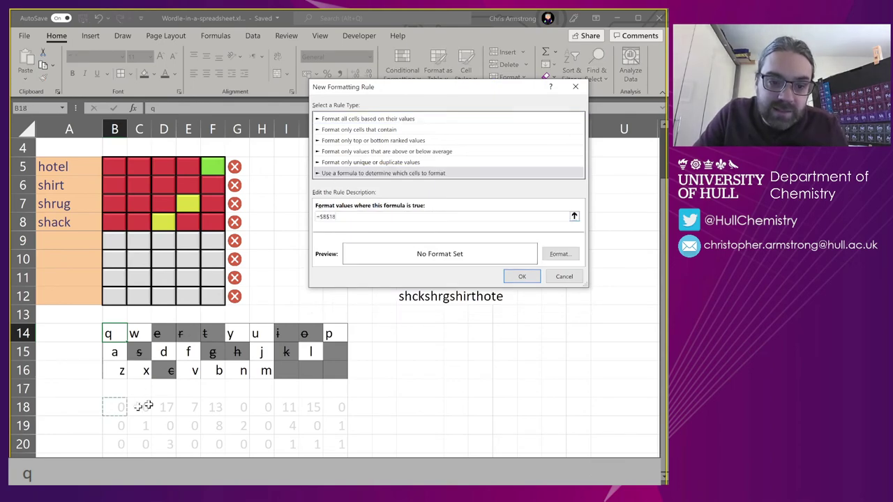
text(>0)
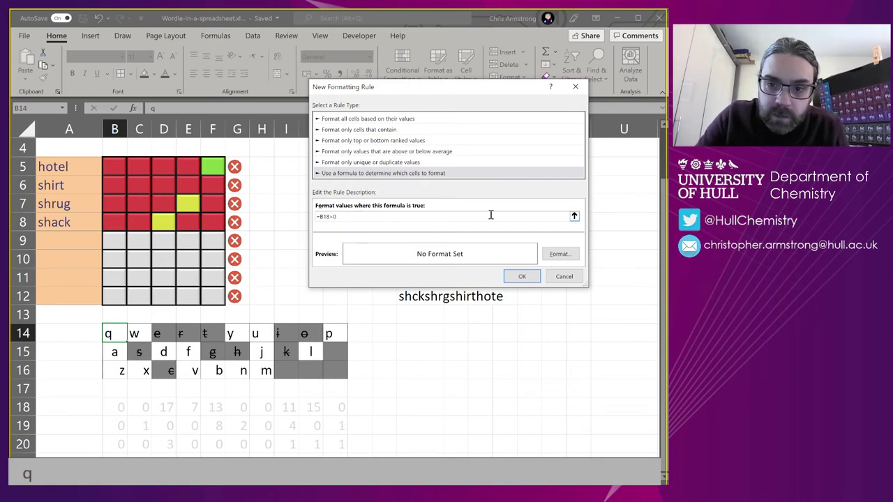
click(571, 255)
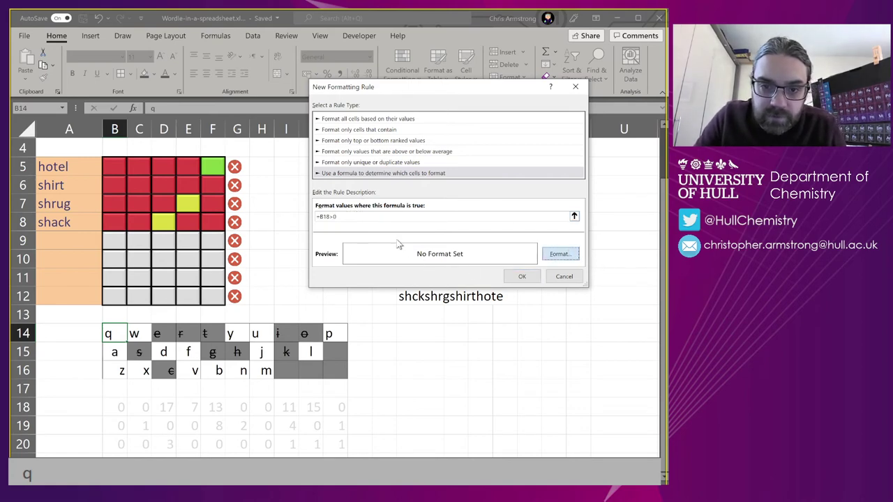
click(327, 137)
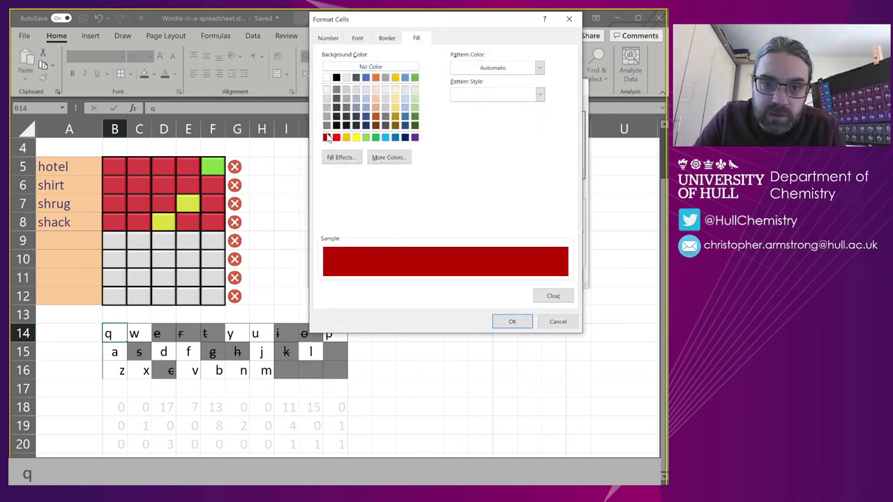
click(512, 322)
click(520, 277)
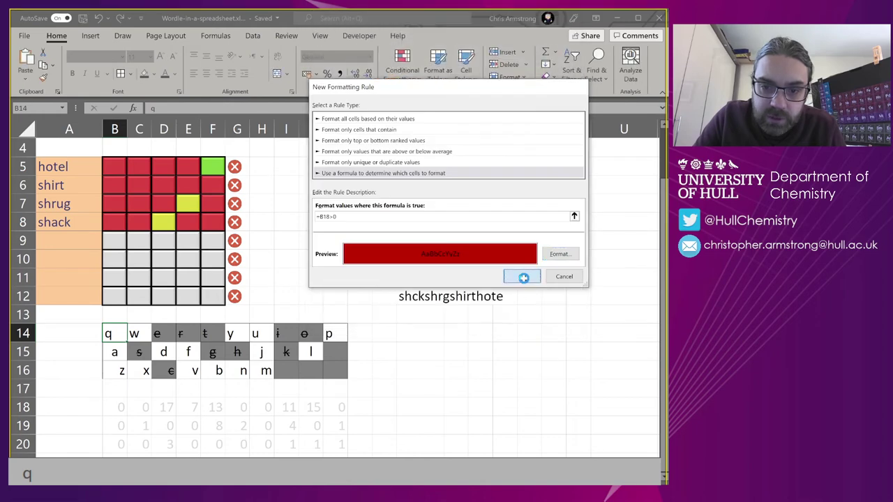
Test the new dark red rule on B14 by entering 5 in B18, and restore the original formula.
click(114, 406)
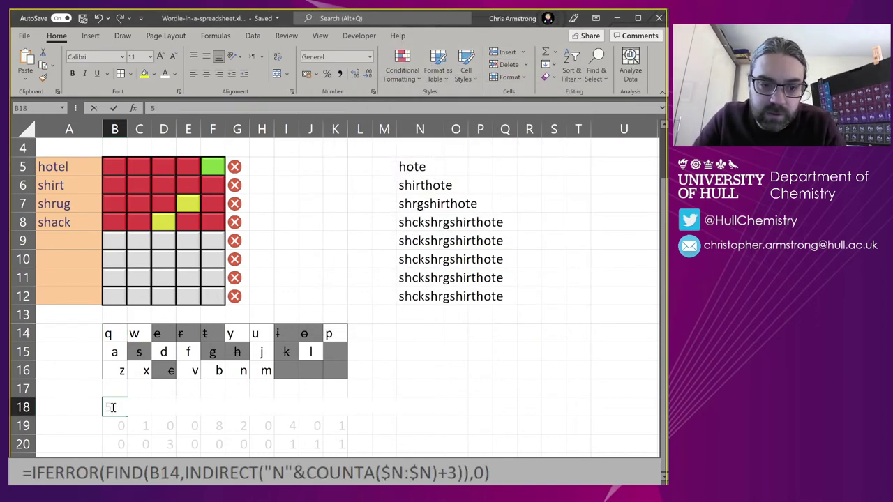
key(Down)
key(Up)
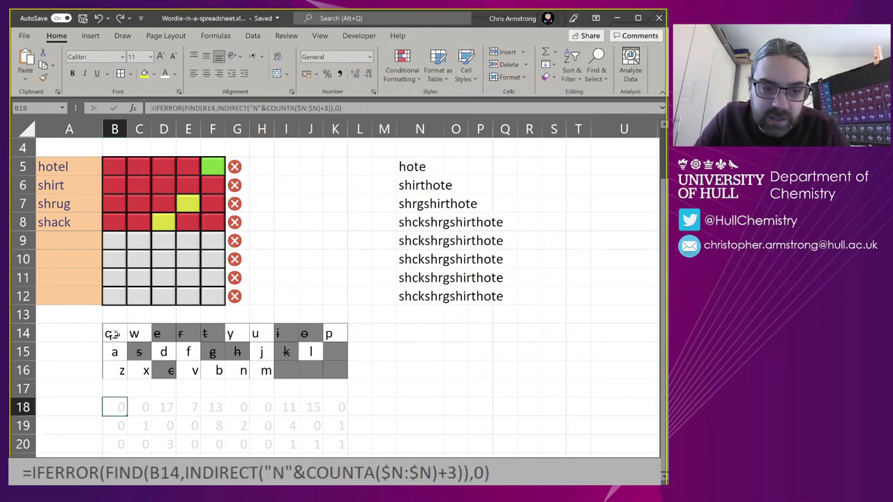
Fill only the formatting of B14 across to K14 and down to row 16, keeping the grid's letters.
click(113, 334)
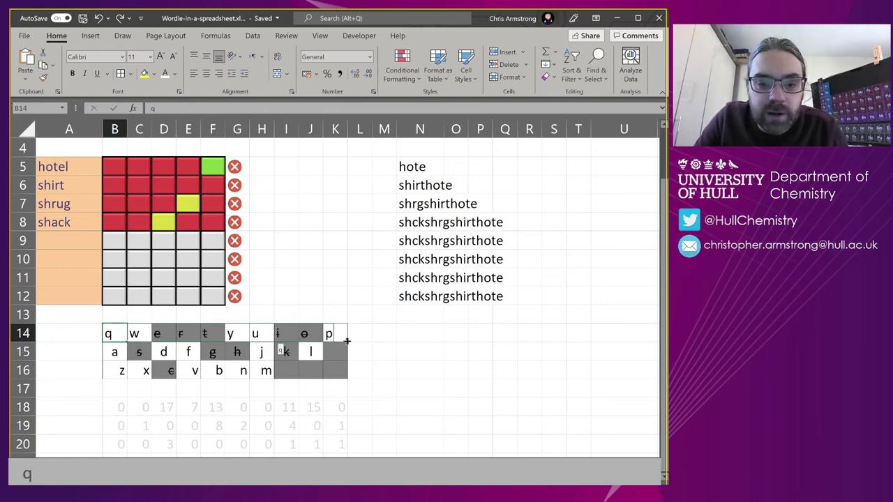
drag(347, 339, 346, 340)
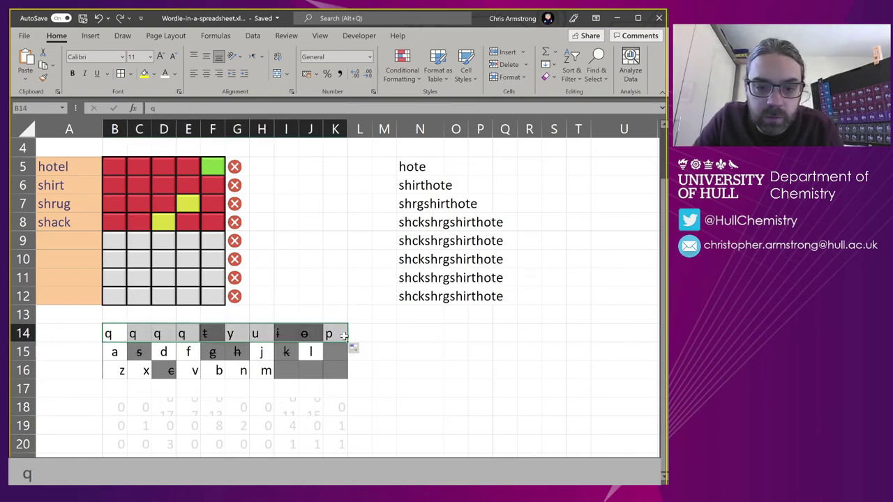
click(355, 348)
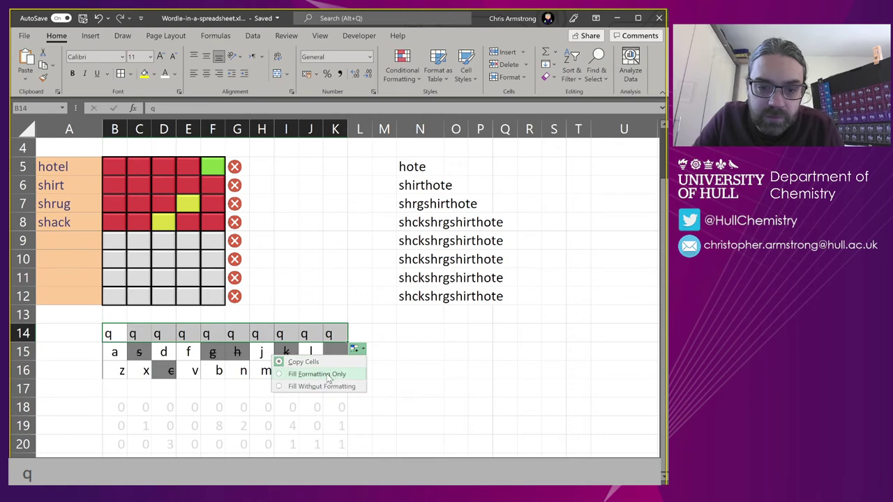
click(328, 374)
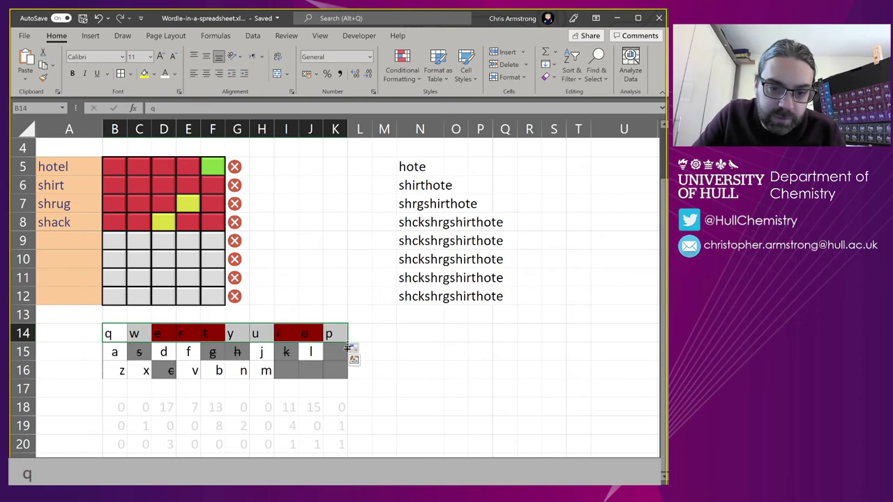
drag(348, 347, 352, 377)
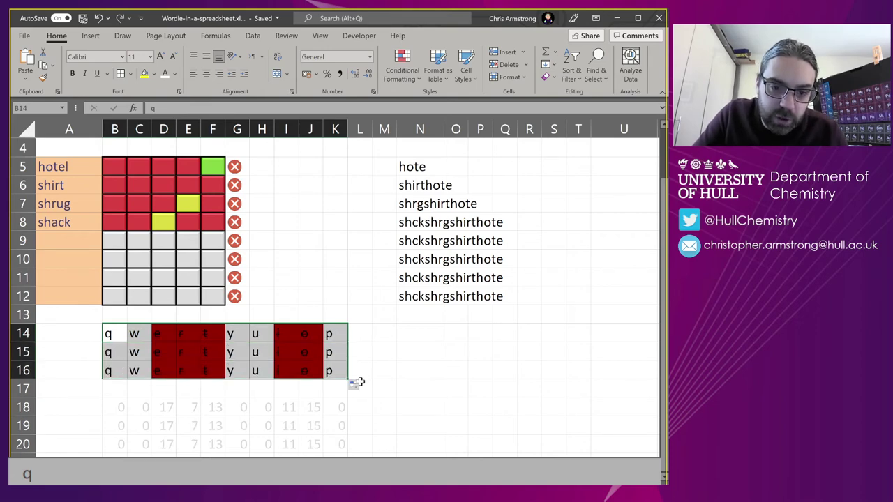
click(357, 383)
click(328, 410)
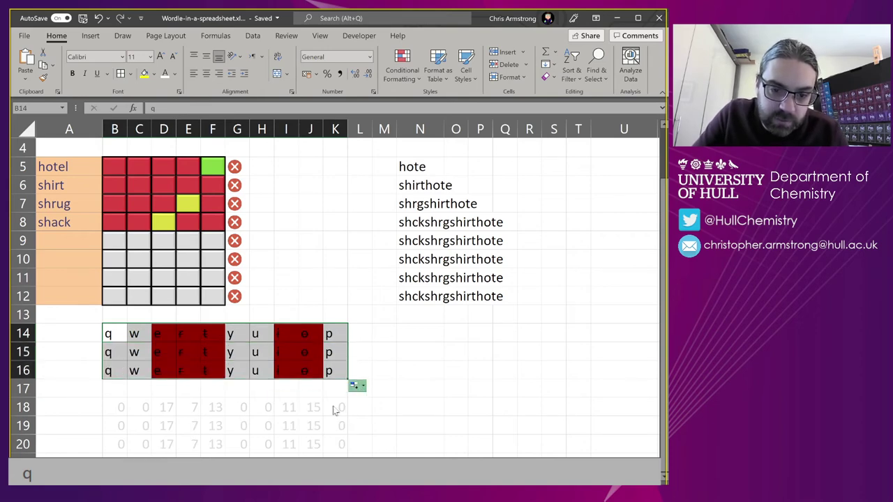
click(390, 363)
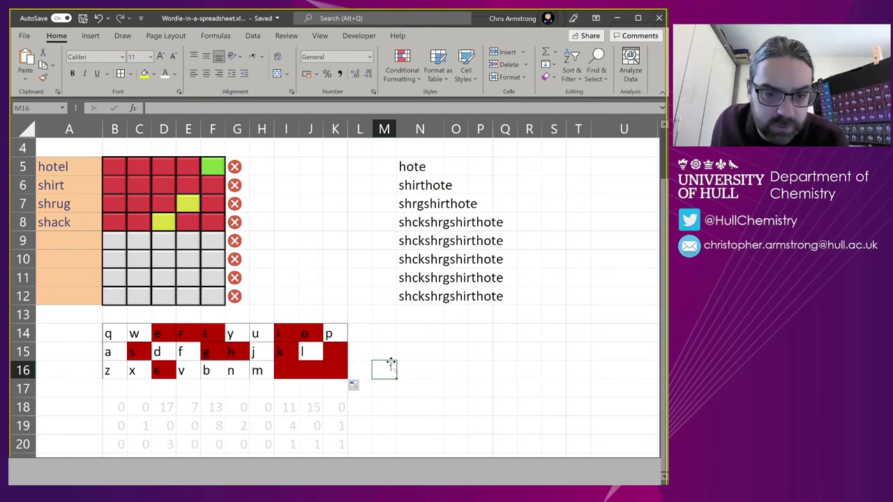
Undo the formatting fills and the added dark red rule, and check the conditional formatting rules applied to B14.
key(ctrl+z)
key(ctrl+z)
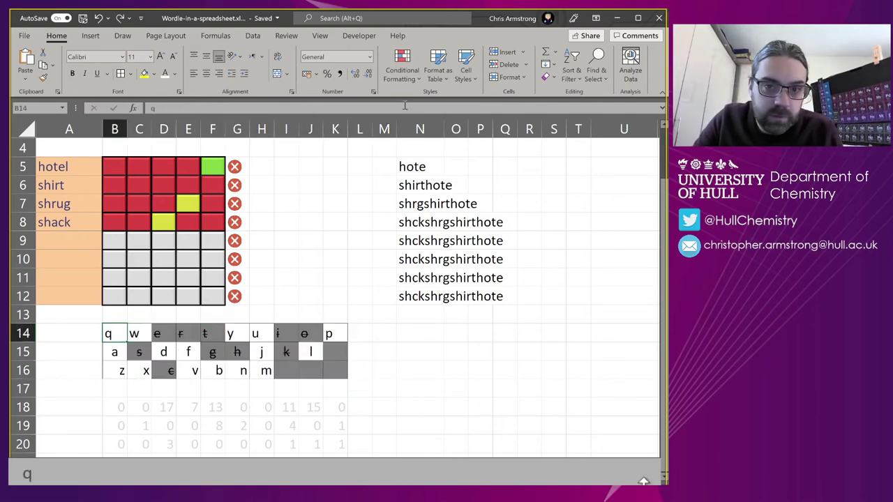
click(402, 64)
click(425, 260)
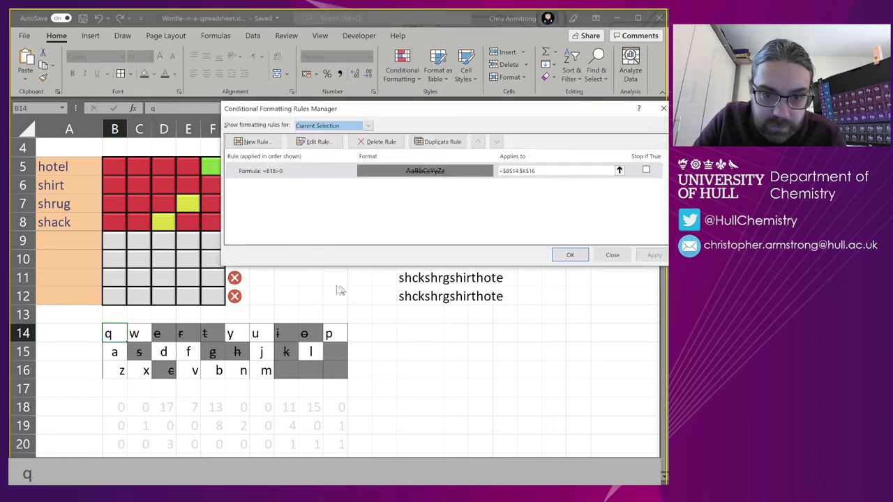
click(610, 255)
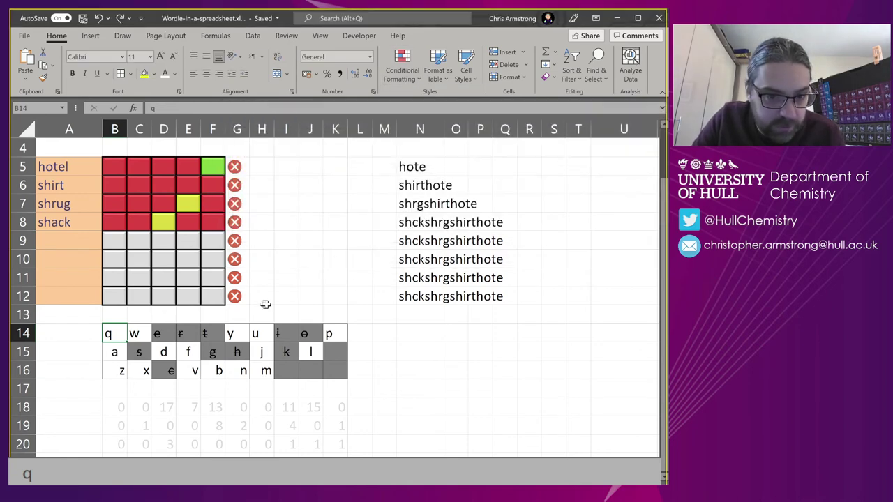
click(316, 300)
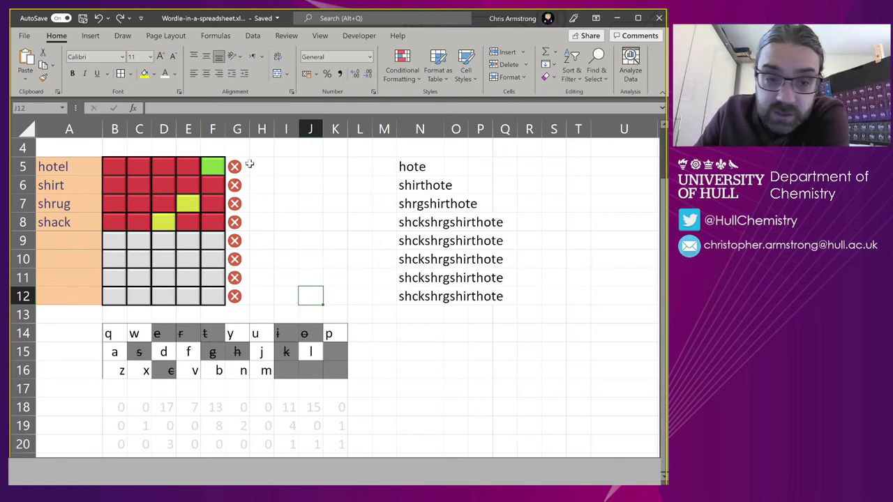
Hide rows 2 and 3 containing the answer, and hide helper column N.
scroll(249, 164, up, 1)
click(22, 165)
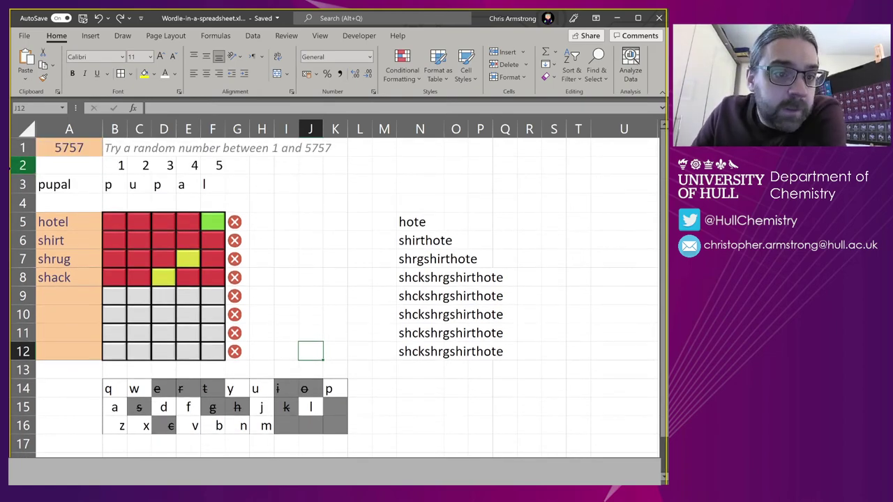
shift+click(21, 184)
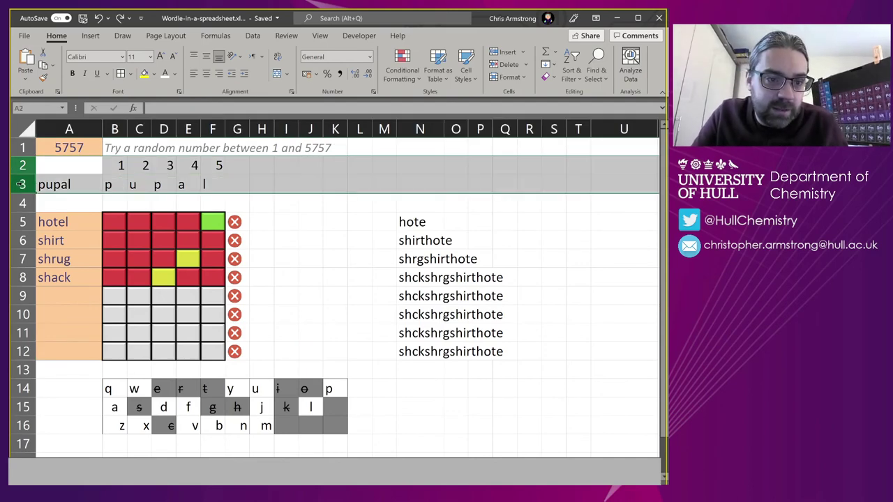
right_click(21, 184)
click(61, 357)
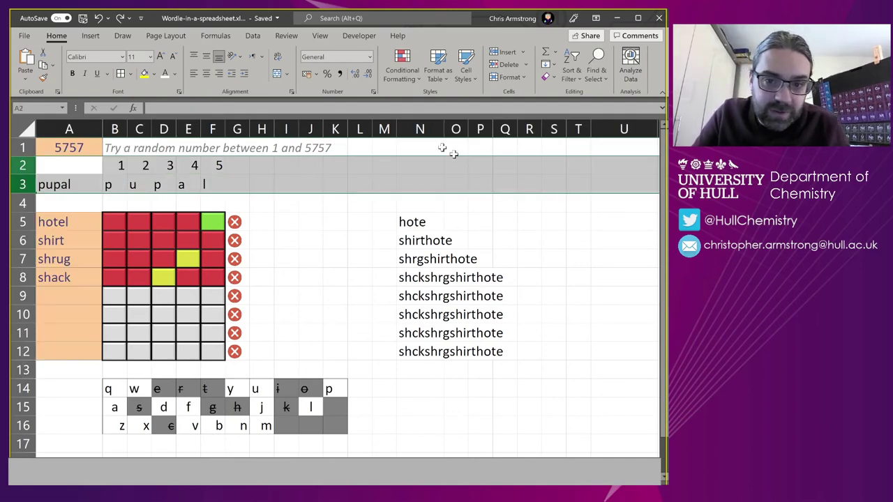
right_click(414, 127)
click(438, 300)
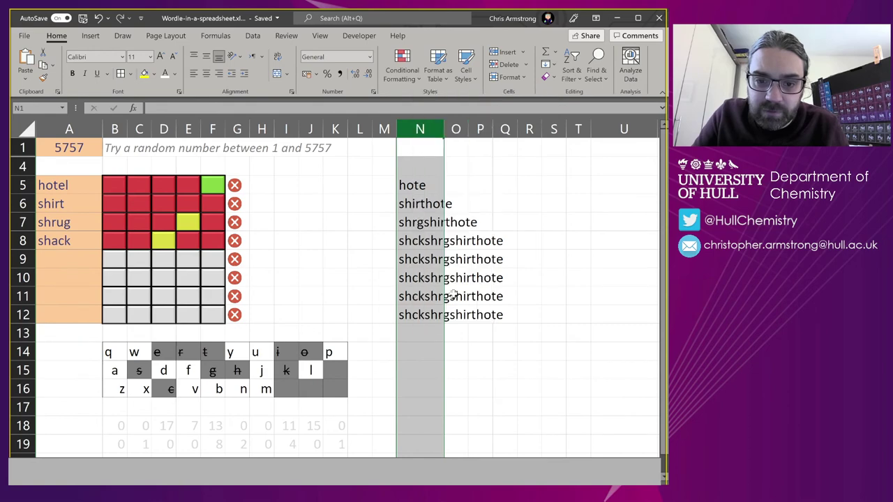
Hide helper rows 18 to 20 below the letter grid.
click(22, 427)
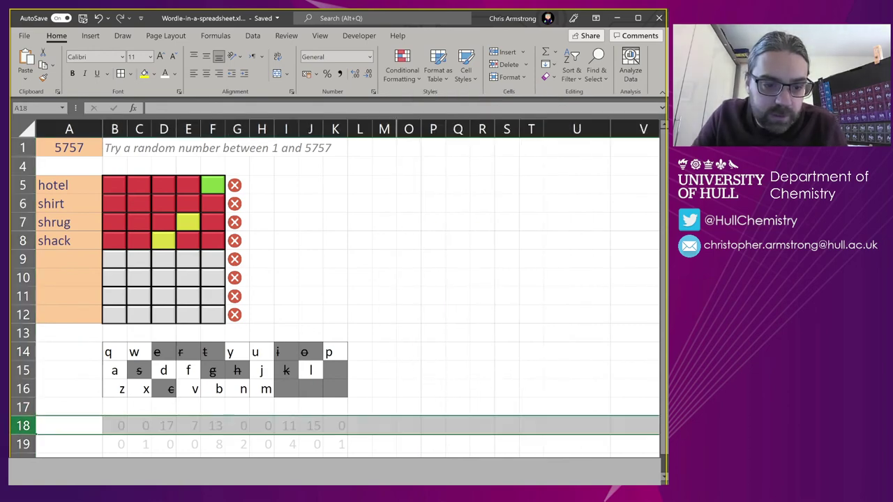
drag(22, 427, 22, 444)
right_click(26, 444)
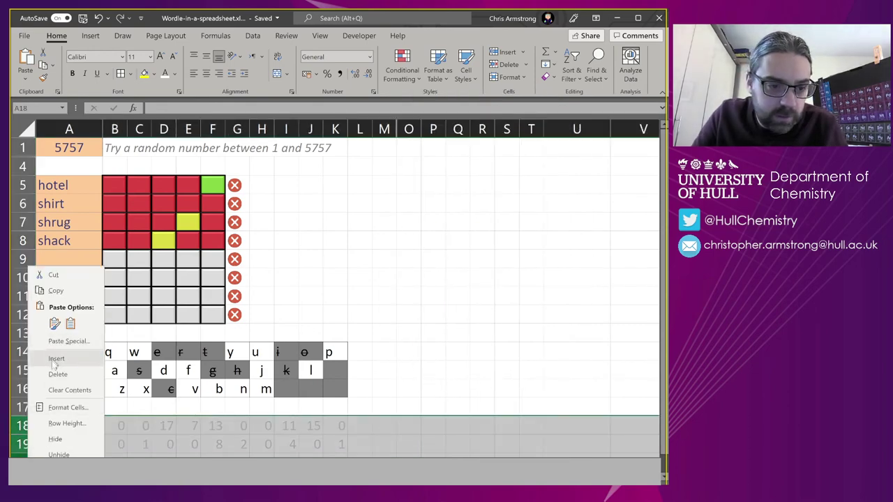
click(83, 436)
click(315, 167)
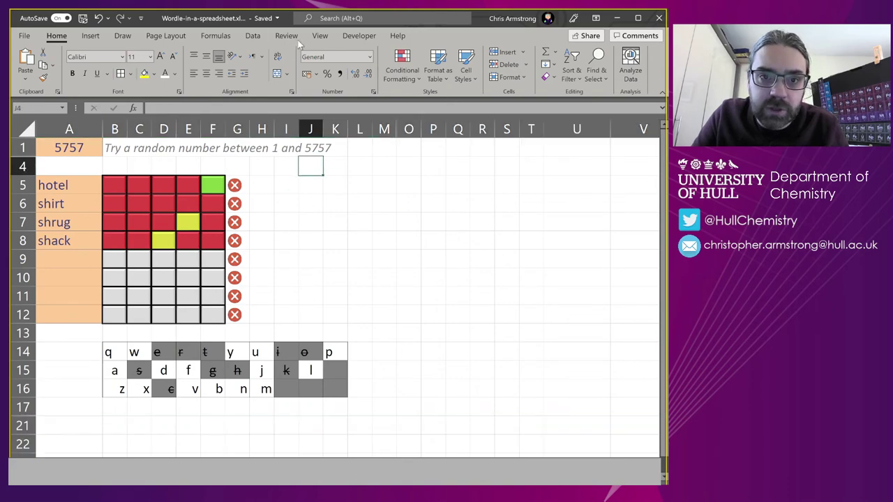
Turn off the display of the formula bar, headings and gridlines on the game sheet.
click(320, 36)
click(330, 57)
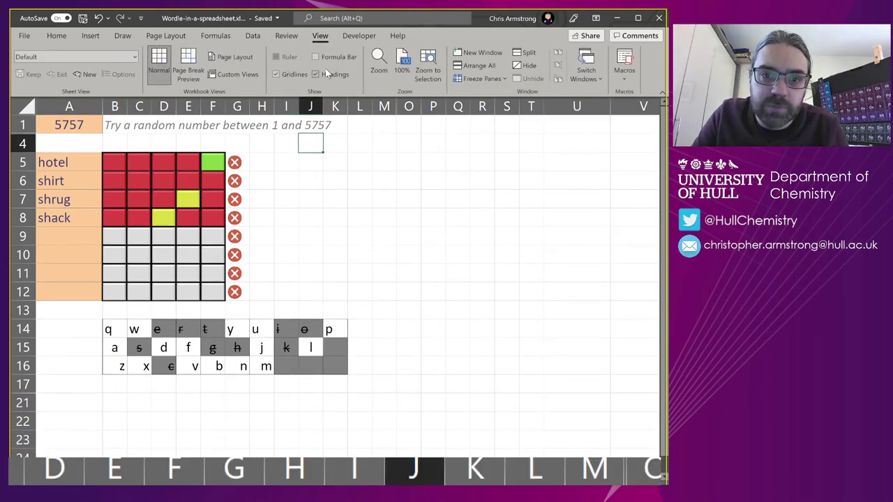
click(326, 75)
click(292, 75)
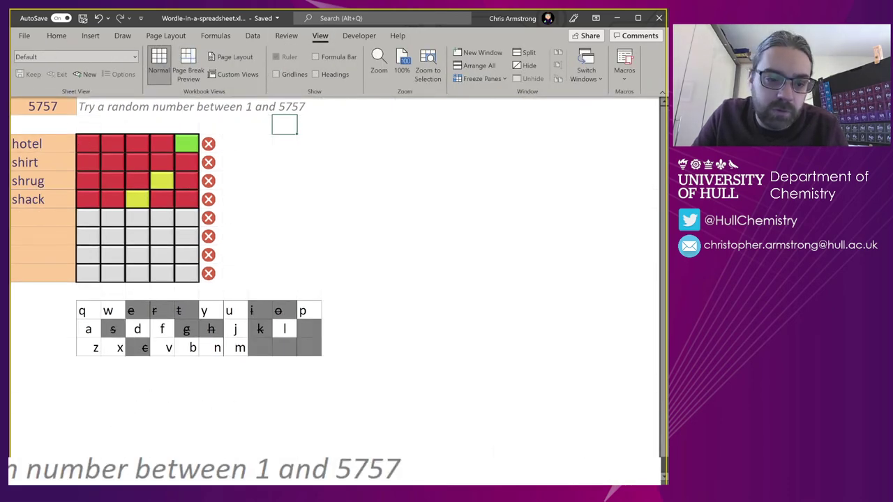
Hide the word-list sheet, and protect the game sheet without a password, allowing only the selection of unlocked cells.
right_click(97, 466)
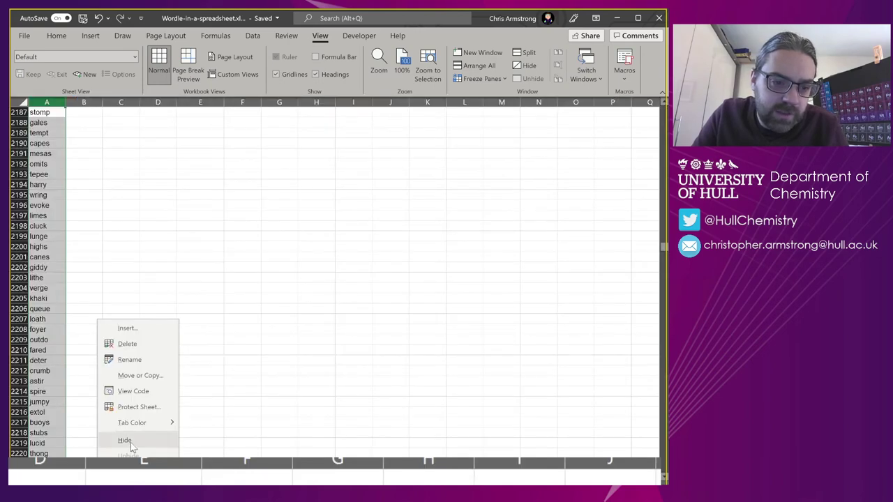
click(129, 443)
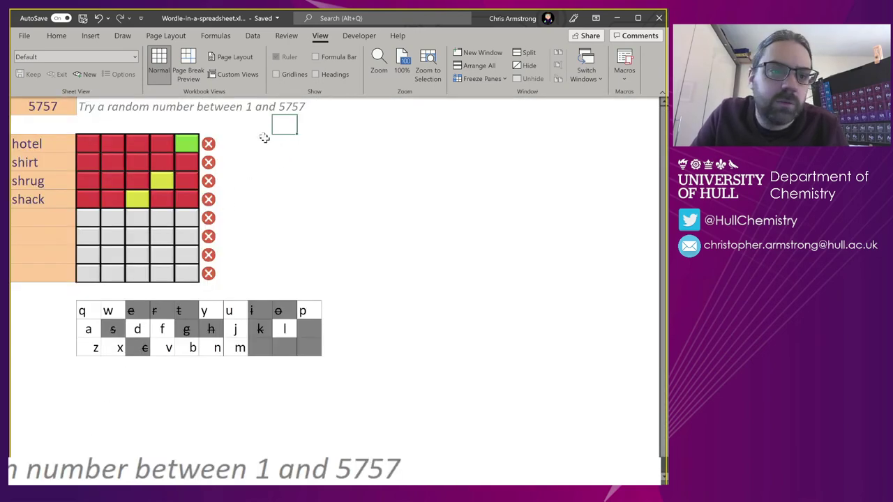
click(39, 112)
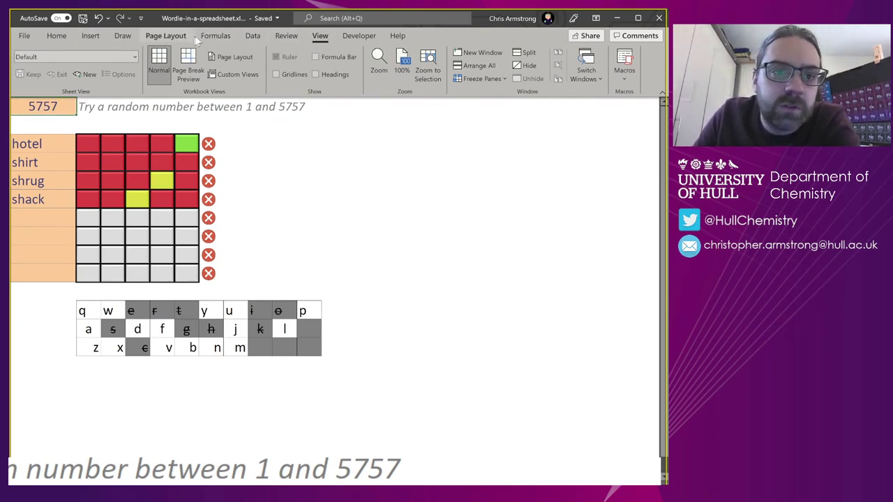
click(286, 36)
click(437, 64)
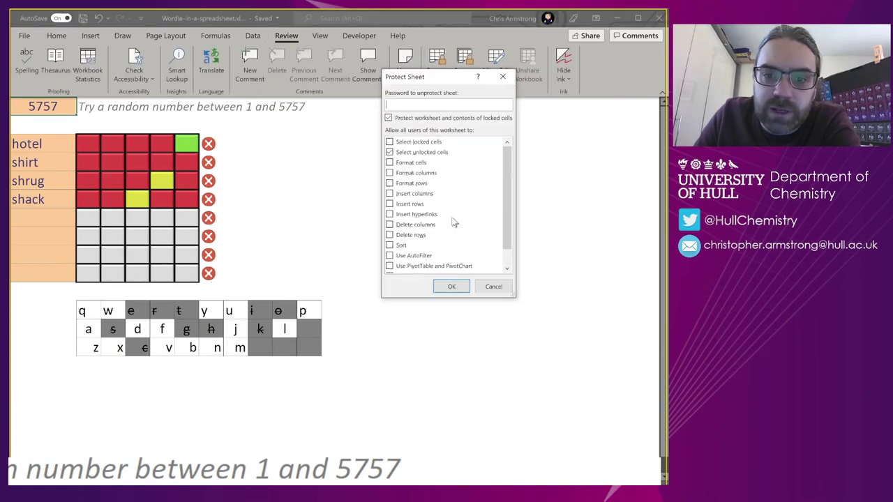
click(449, 293)
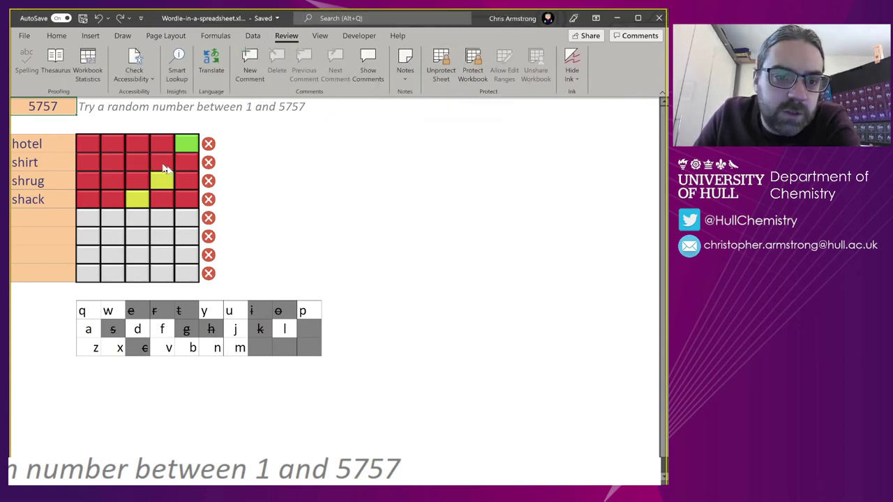
Enter popes as the first guess and pupal as the second guess on the protected sheet.
mouse_move(49, 189)
mouse_down()
mouse_move(57, 144)
mouse_move(71, 145)
mouse_up()
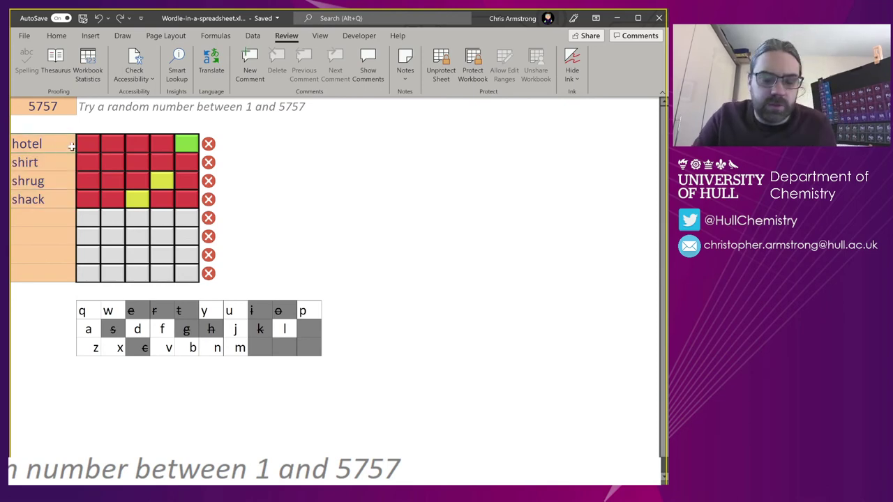
text(popes)
key(Return)
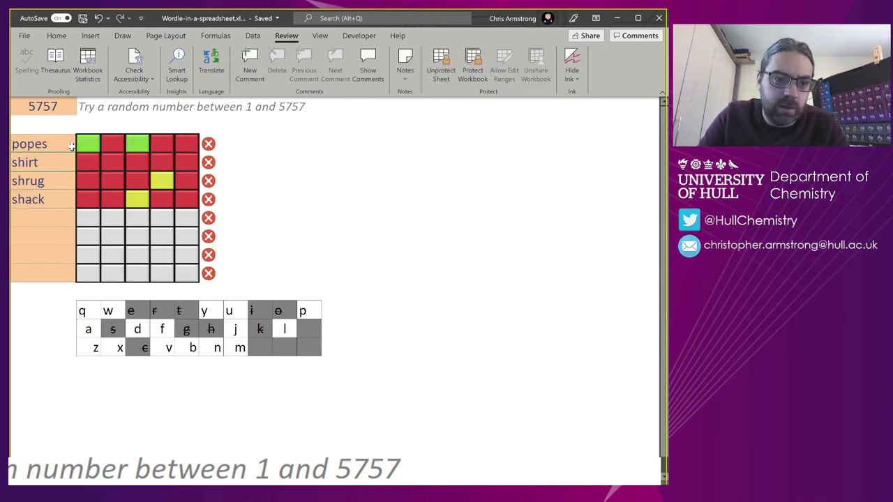
text(pupal)
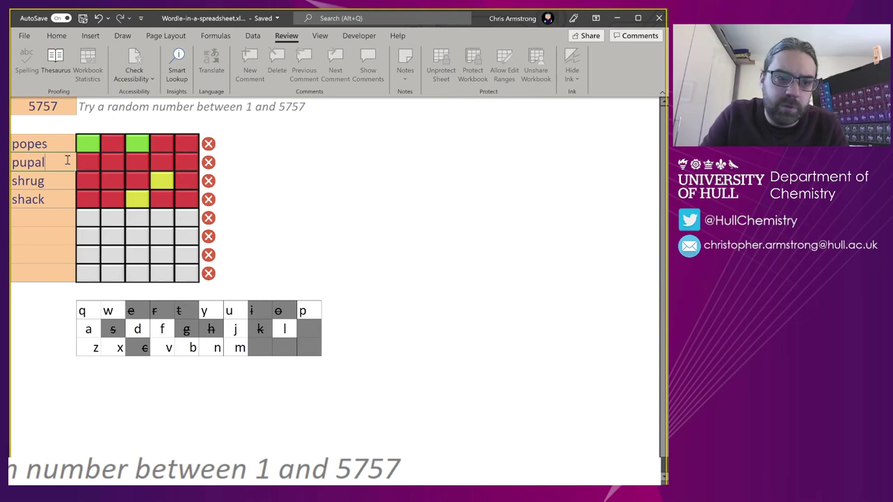
key(Return)
Clear the third and fourth guesses, and replace the second guess with lorry.
drag(34, 183, 35, 201)
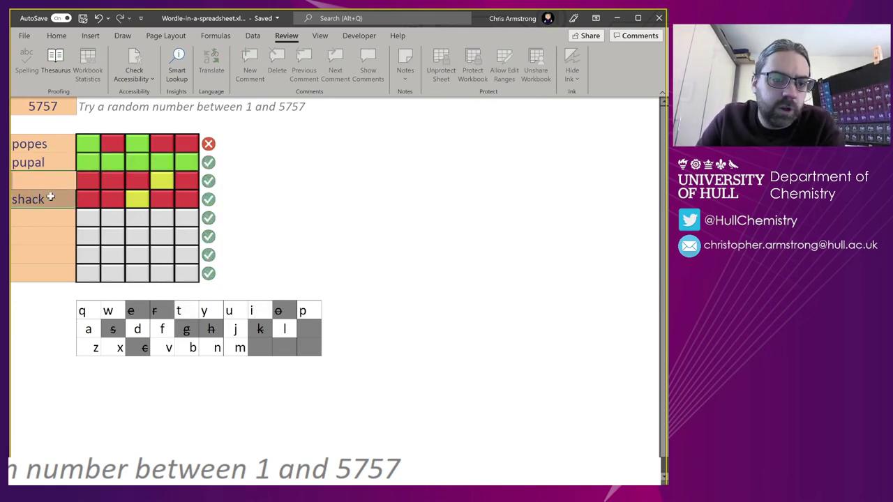
key(Delete)
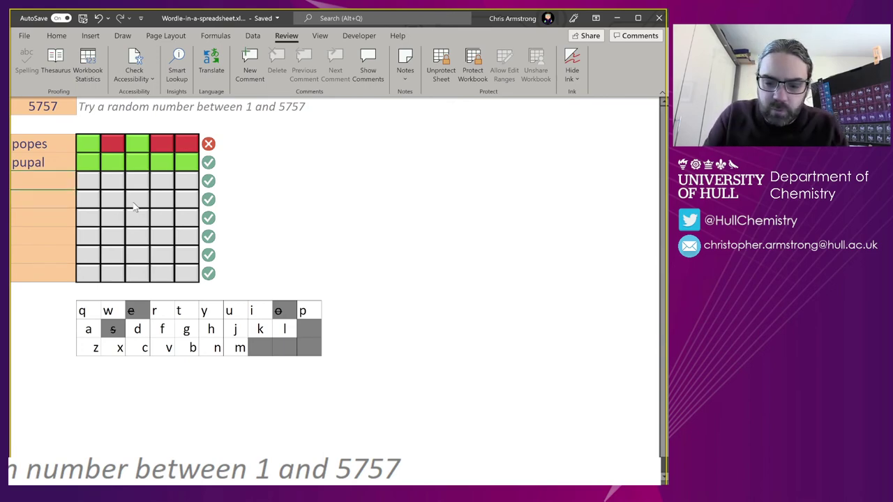
key(Up)
text(lorry)
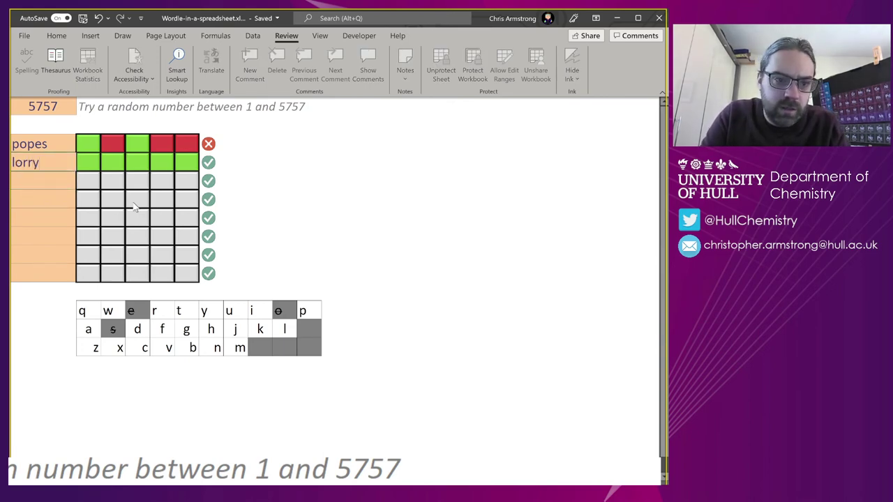
key(Return)
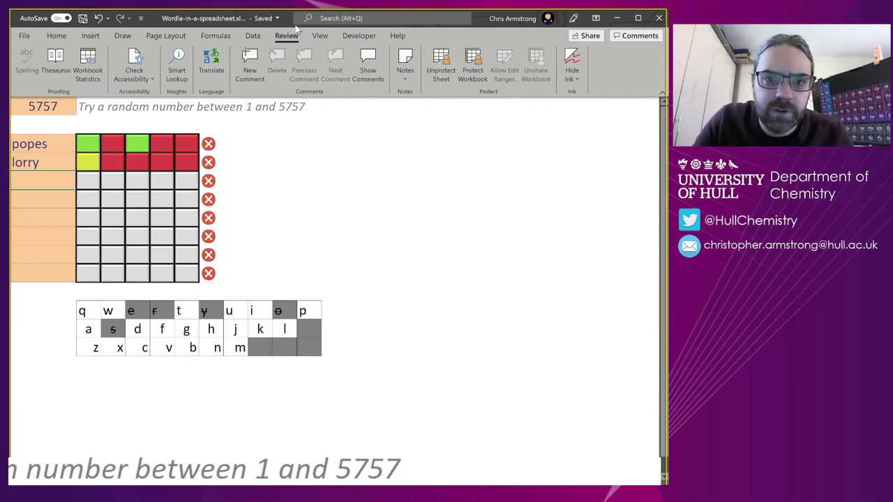
Unprotect the game sheet and turn on the display of gridlines, headings and the formula bar.
click(434, 66)
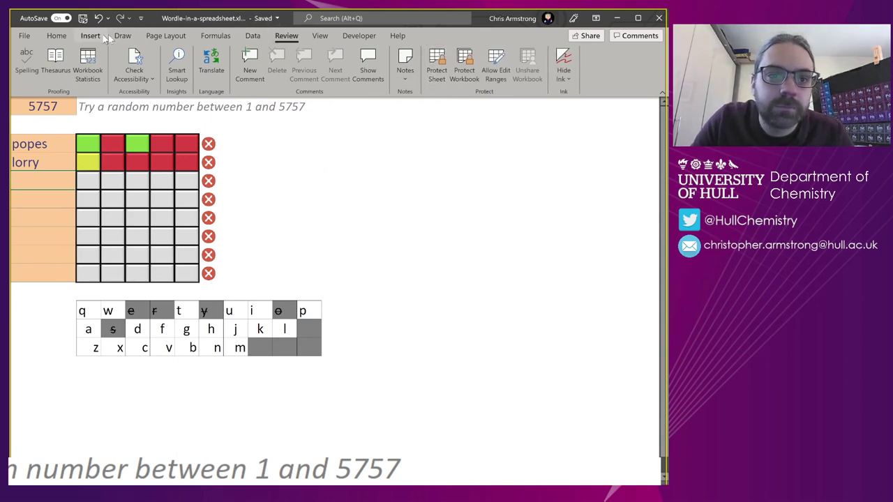
click(320, 36)
click(276, 74)
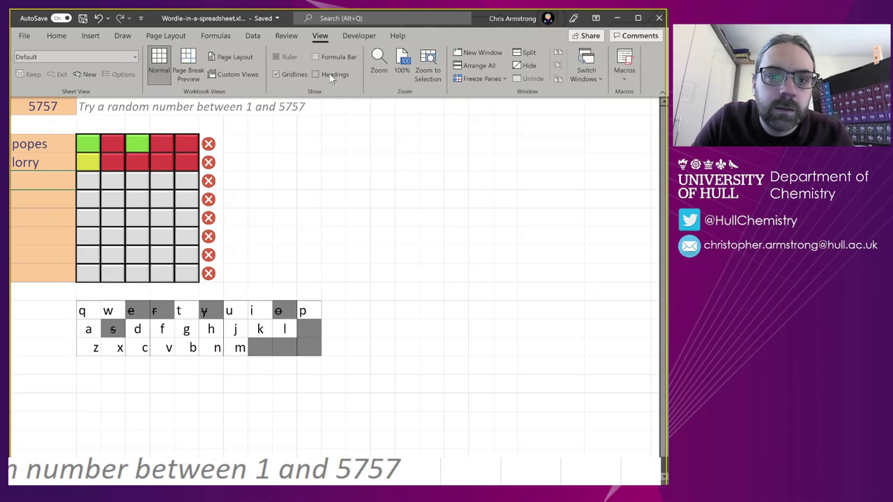
click(329, 74)
click(333, 57)
Unhide the helper rows 18 to 20 beneath the keyboard and review their letter-matching formulas.
drag(23, 408, 27, 425)
right_click(28, 426)
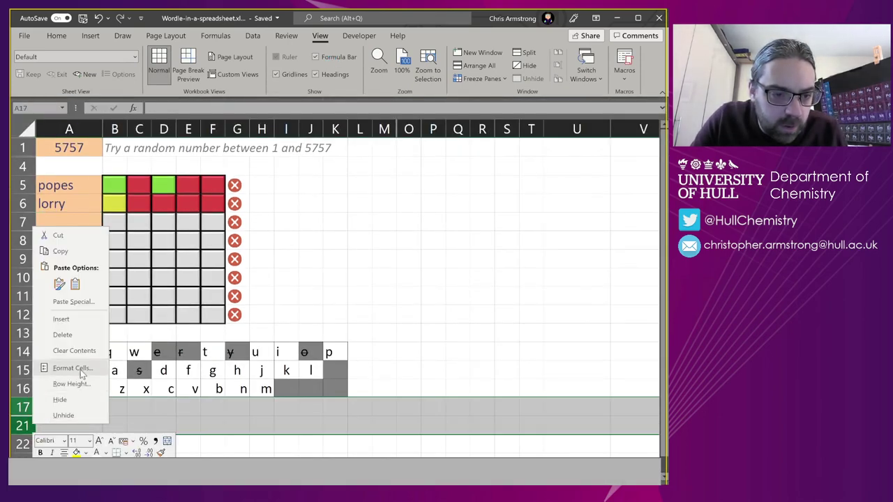
click(80, 411)
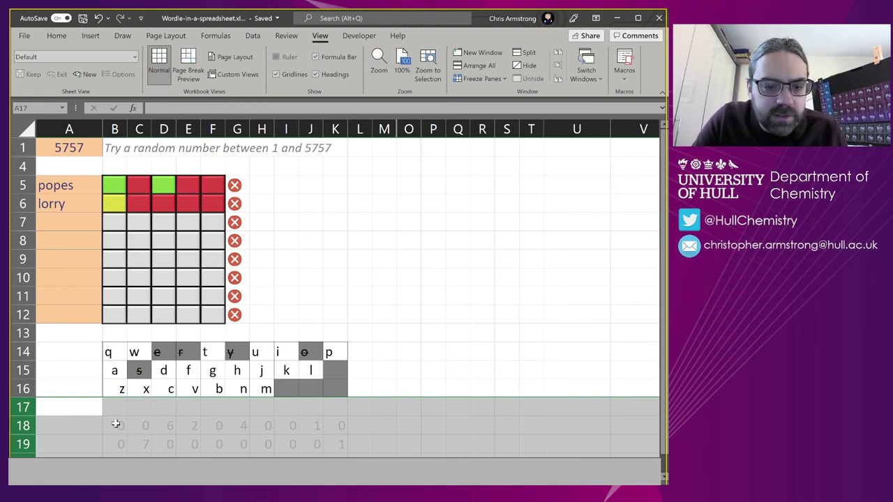
click(116, 424)
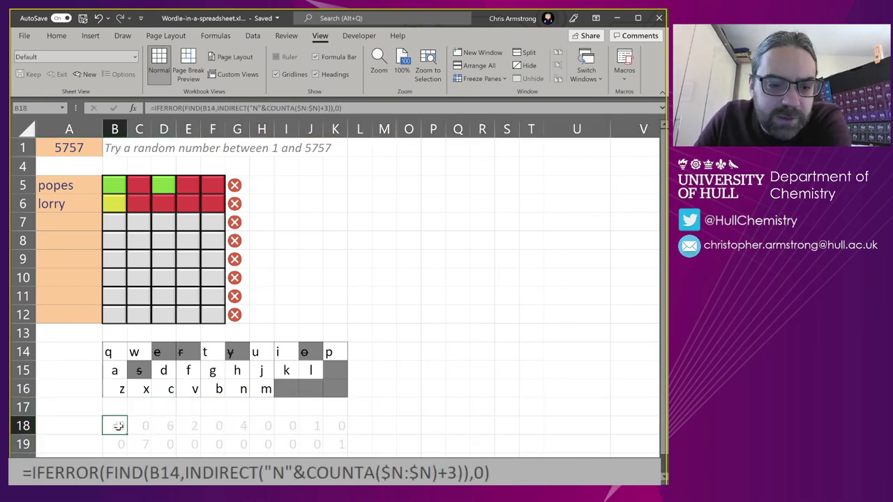
drag(123, 427, 341, 446)
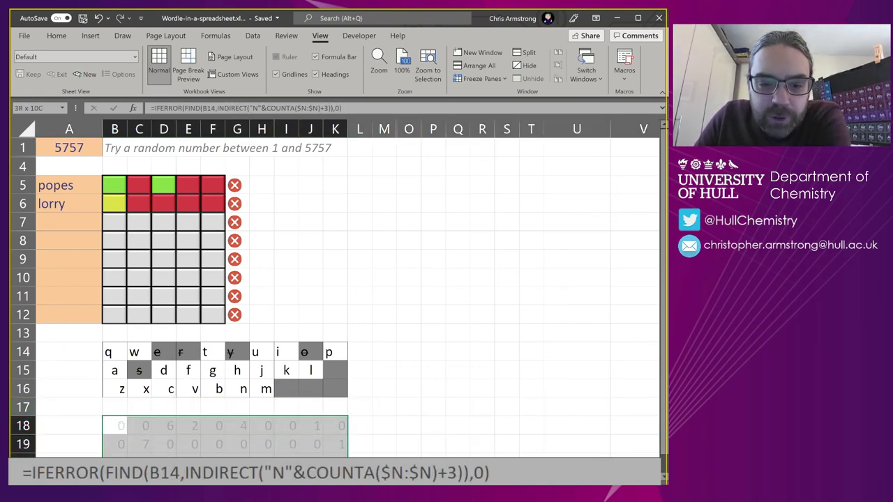
click(292, 276)
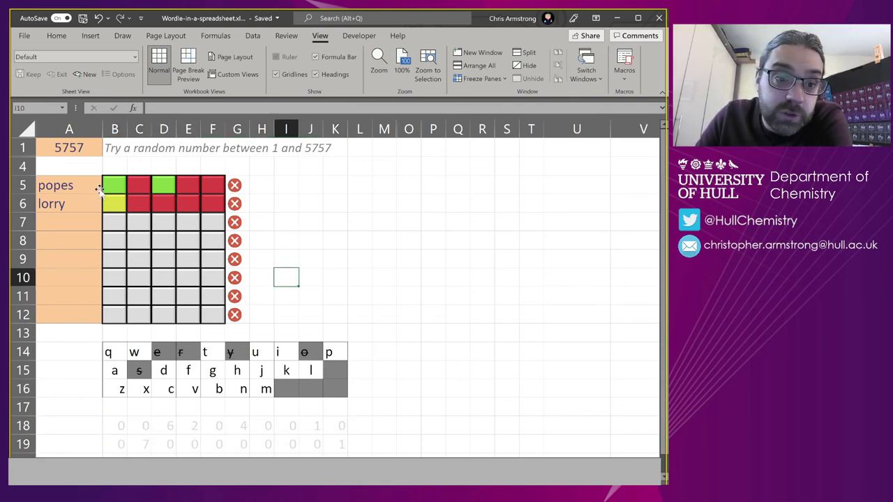
Examine the guess grid and the letter-checking formulas in B5 to F5 for the first guess.
drag(93, 183, 233, 314)
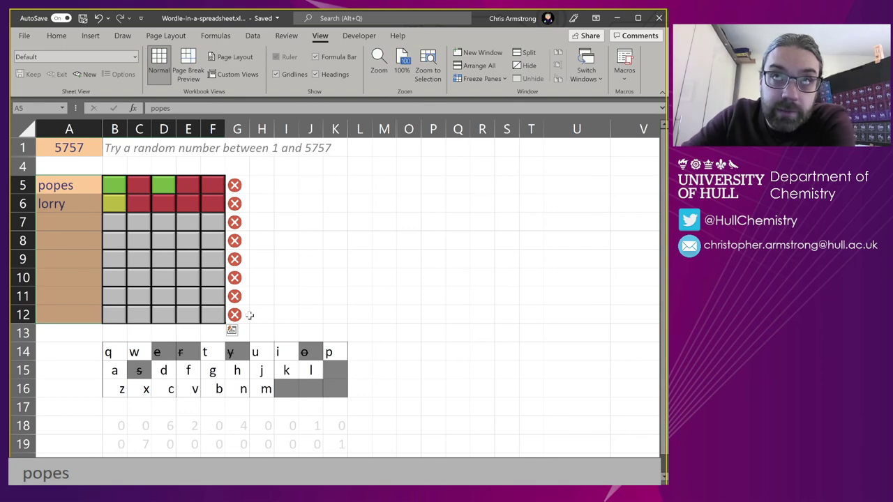
click(76, 185)
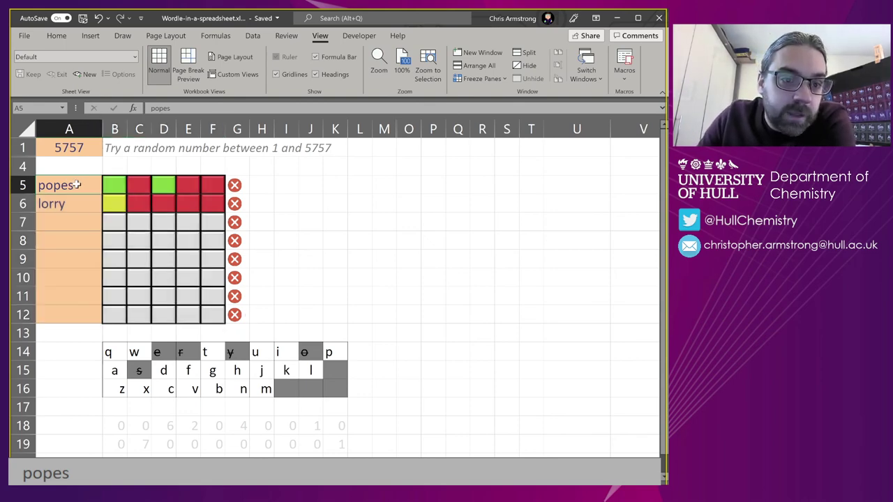
key(Right)
key(Right)
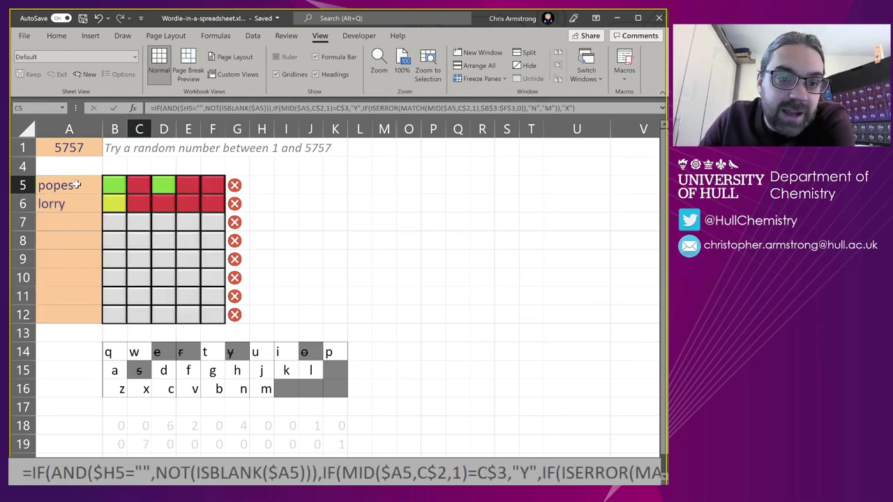
key(Left)
key(Right)
key(Right)
key(Right)
key(Right)
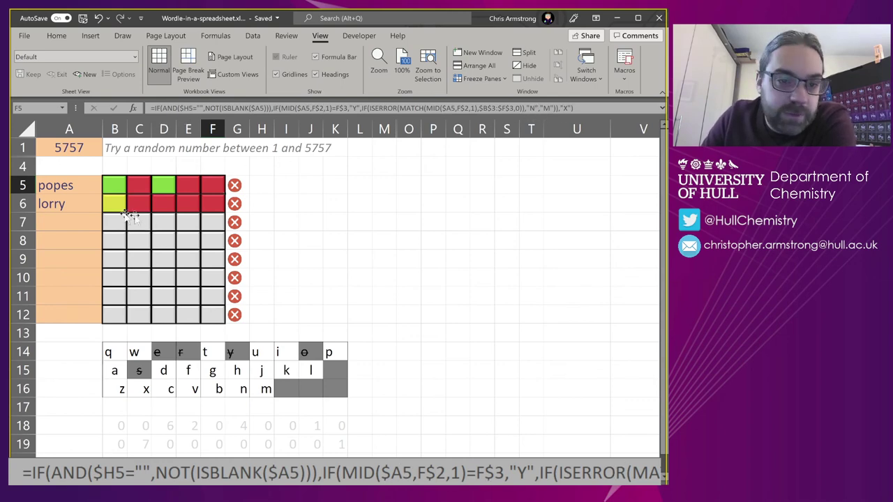
click(91, 187)
key(Right)
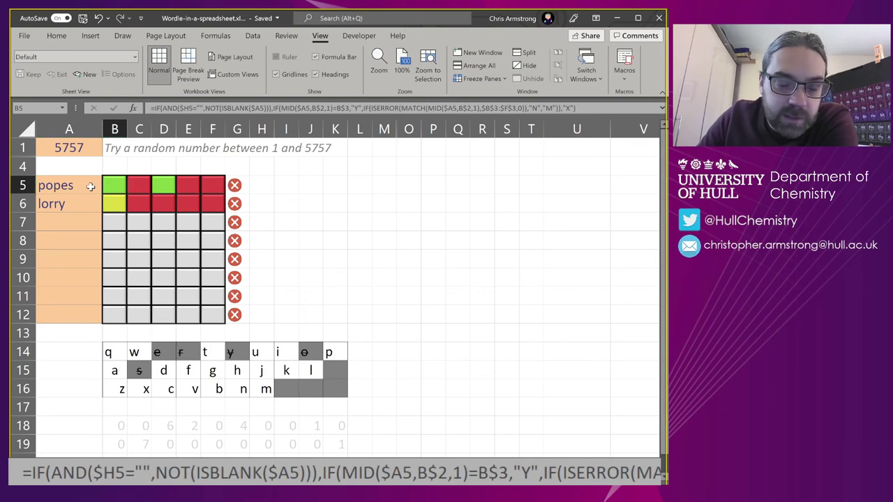
Move the grey bevelled tile overlay off the guess grid onto the empty cells around columns K to P.
click(57, 36)
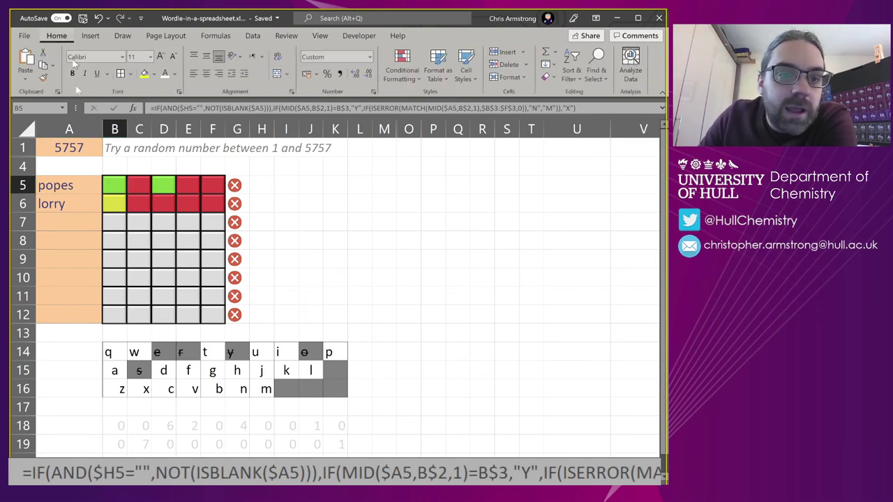
click(140, 222)
drag(139, 222, 370, 249)
click(162, 222)
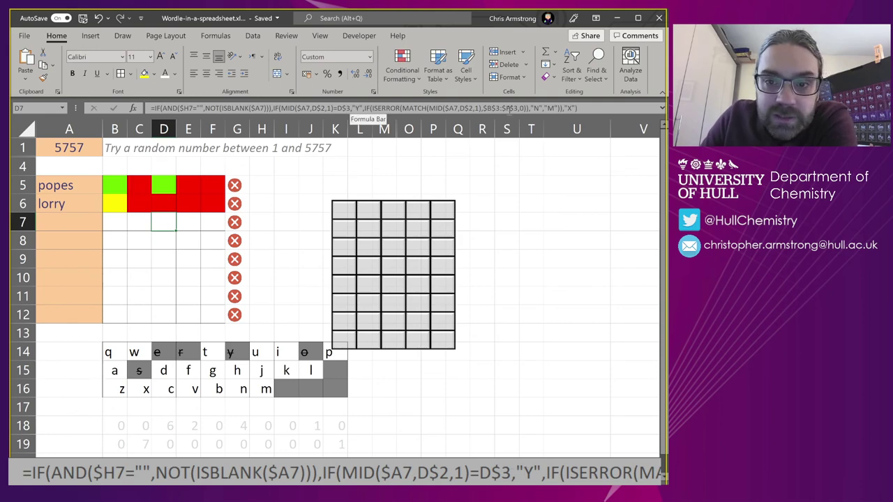
Inspect the custom number format of cell B5 without changing it, and look through the formulas across to F5.
click(120, 183)
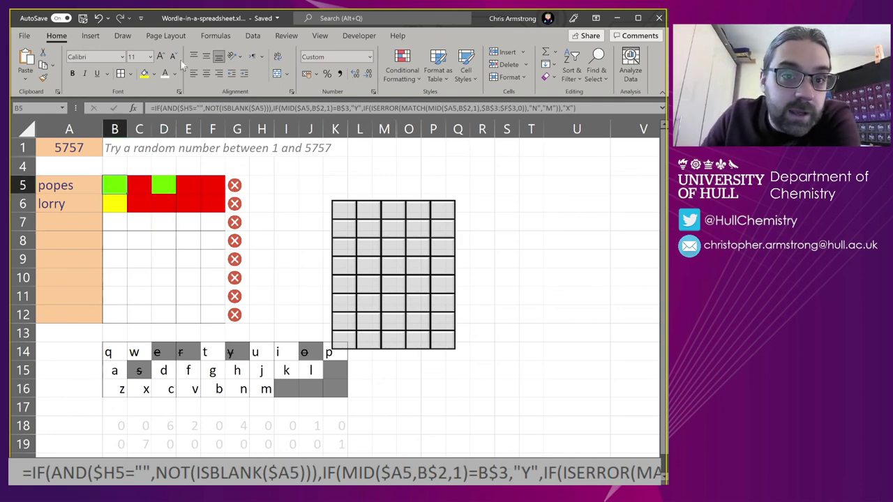
click(369, 57)
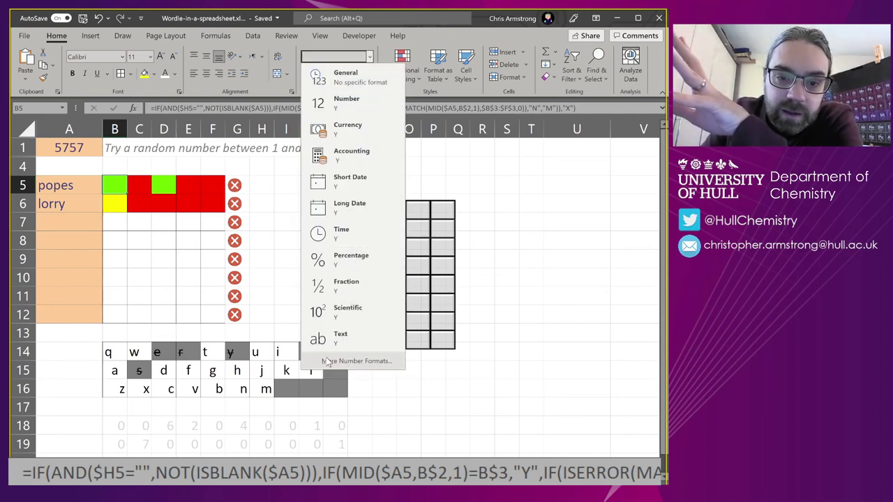
click(356, 361)
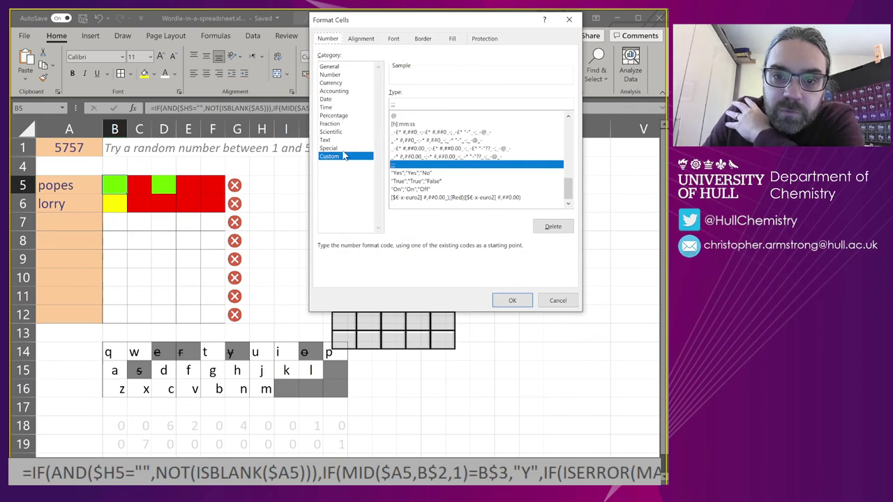
drag(413, 22, 301, 70)
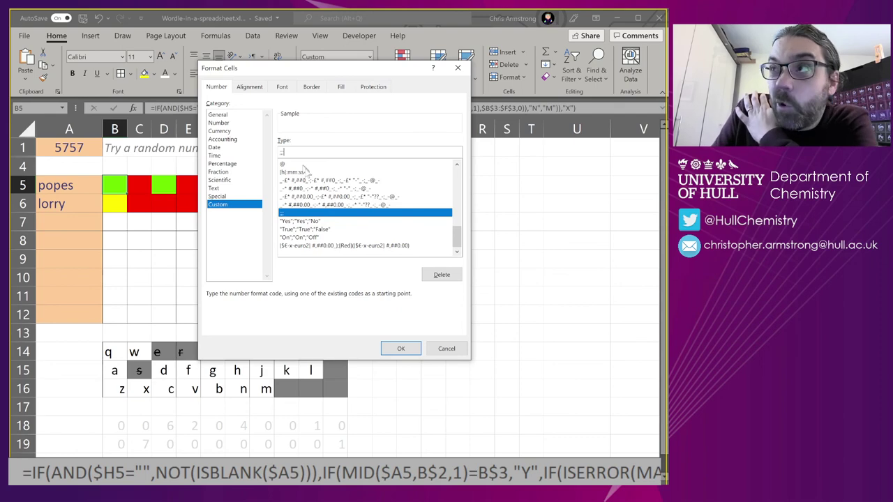
click(446, 349)
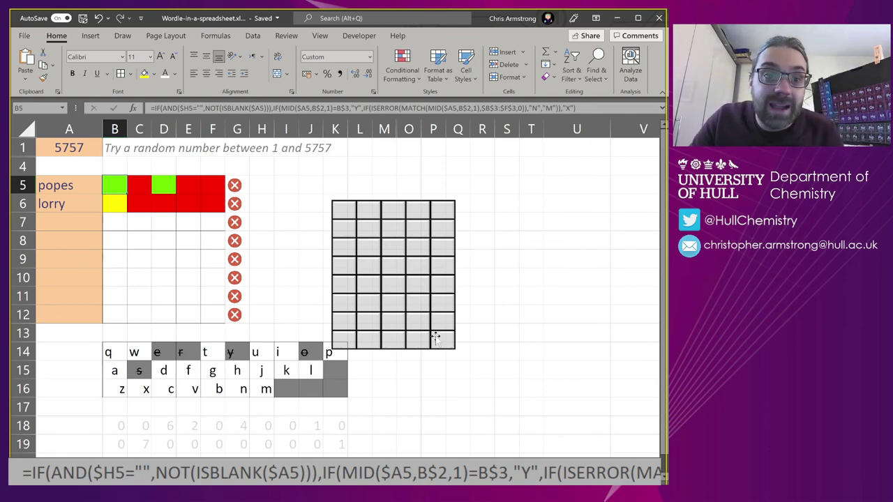
key(Right)
key(Right)
key(Right)
key(Right)
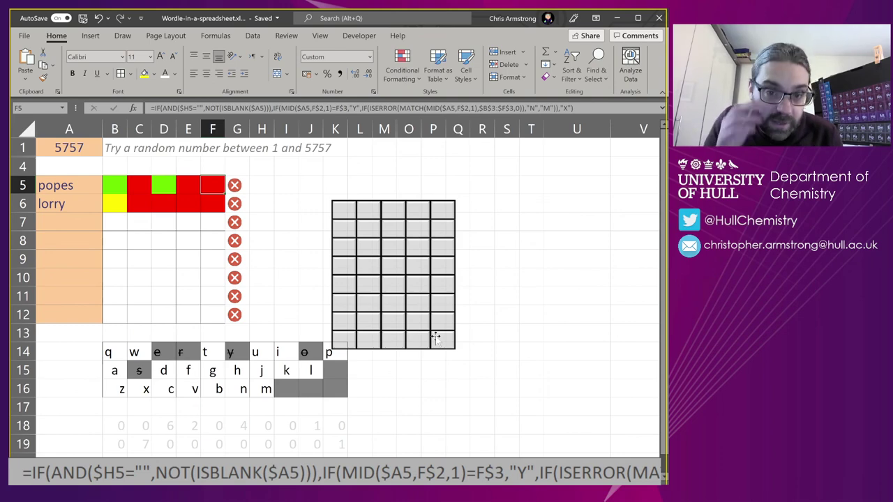
Move the grey tile overlay back over the guess grid in B5:F12 and deselect it.
click(416, 286)
drag(412, 253, 183, 227)
click(332, 222)
click(333, 202)
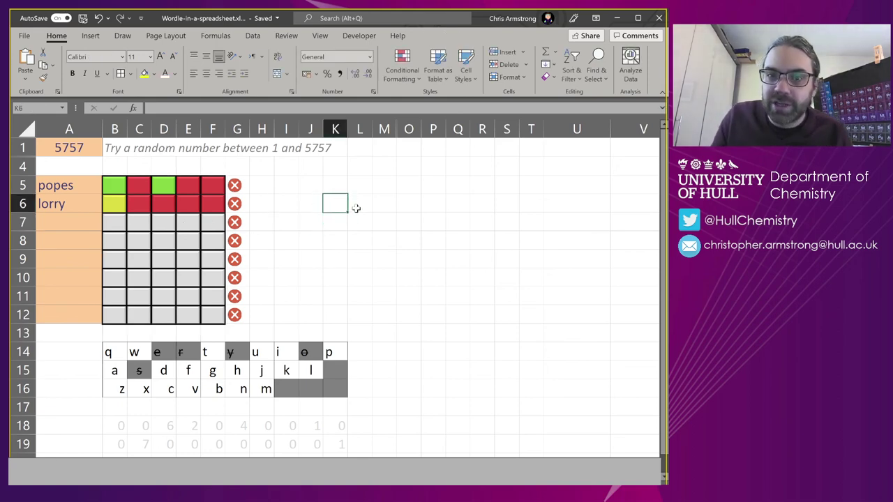
click(326, 186)
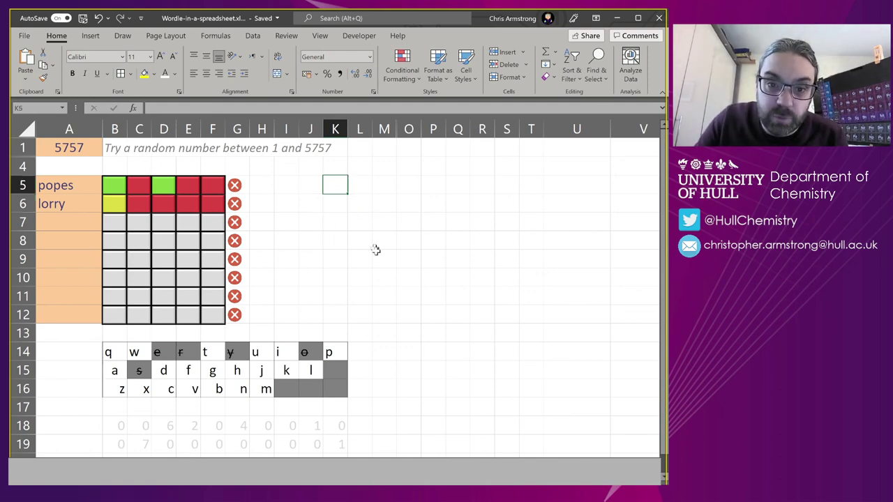
click(369, 208)
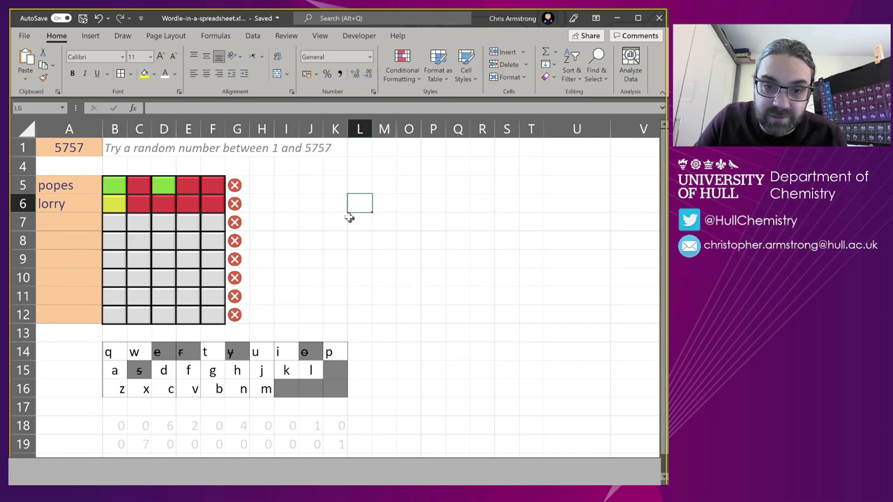